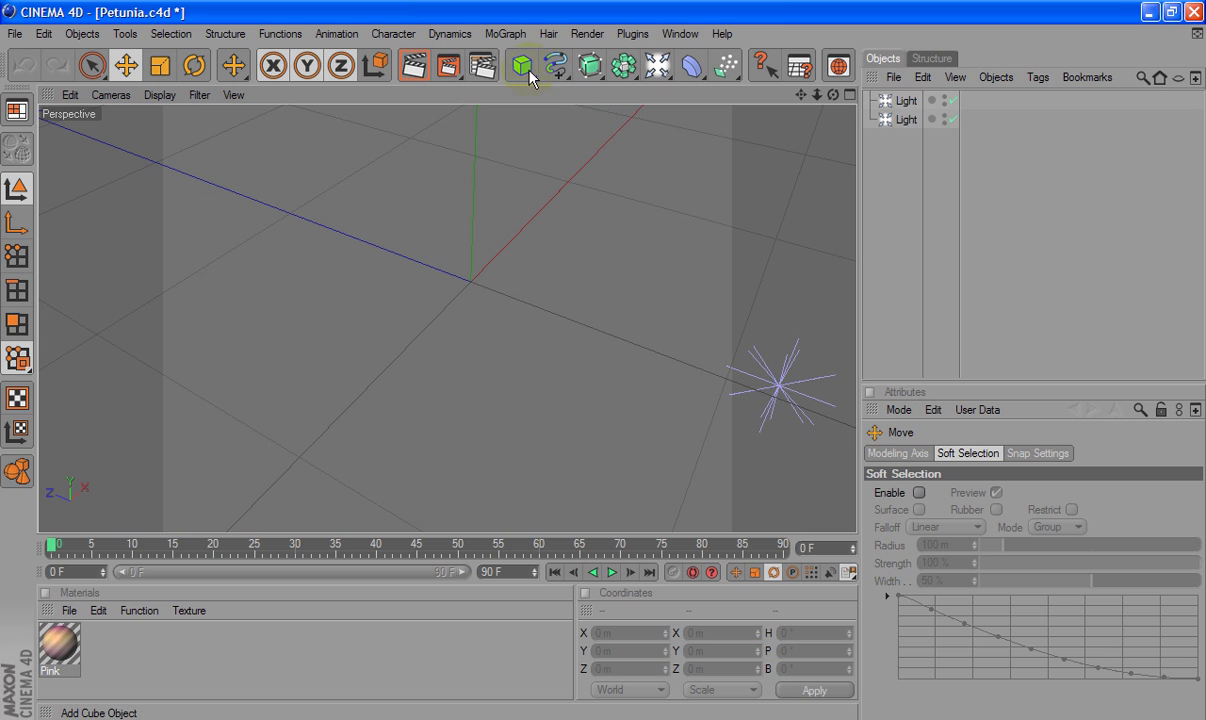
Bring up the Petunia scene with its 100 m Disc and two lights in Cinema 4D
{"action": "left_click_drag", "start_coordinate": [524, 65], "coordinate": [782, 118]}
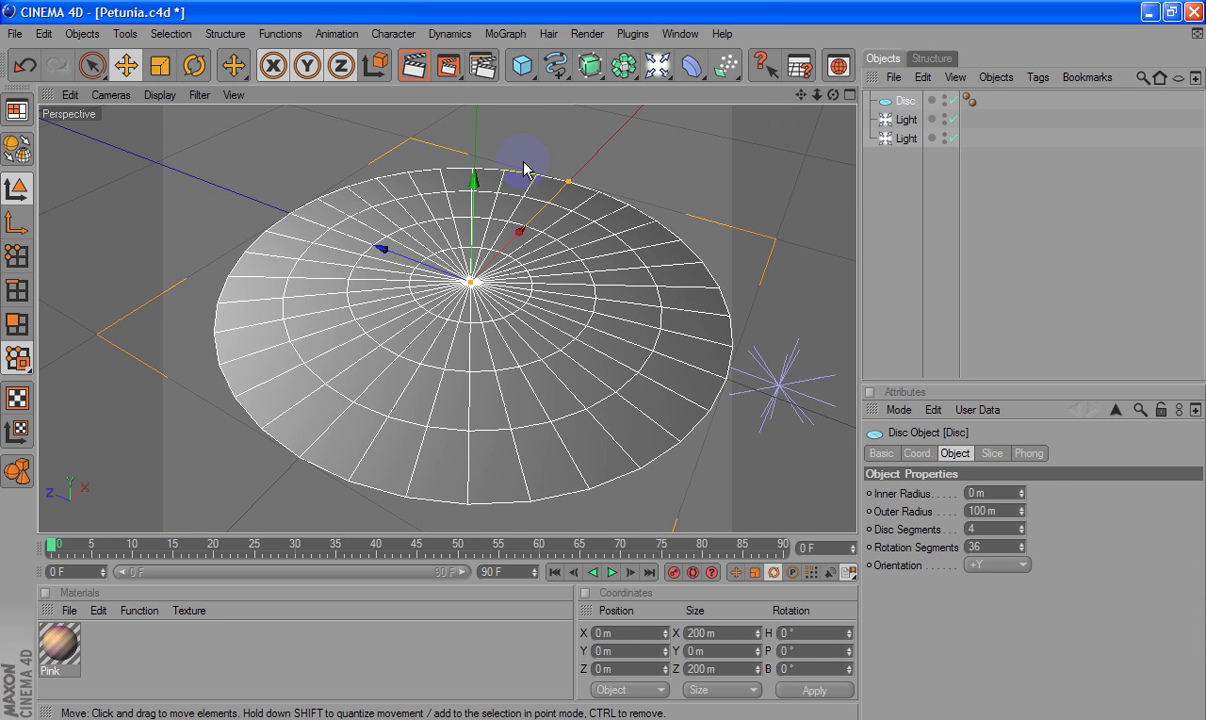
Make the Disc editable and add a HyperNURBS object
{"action": "right_click", "coordinate": [909, 100]}
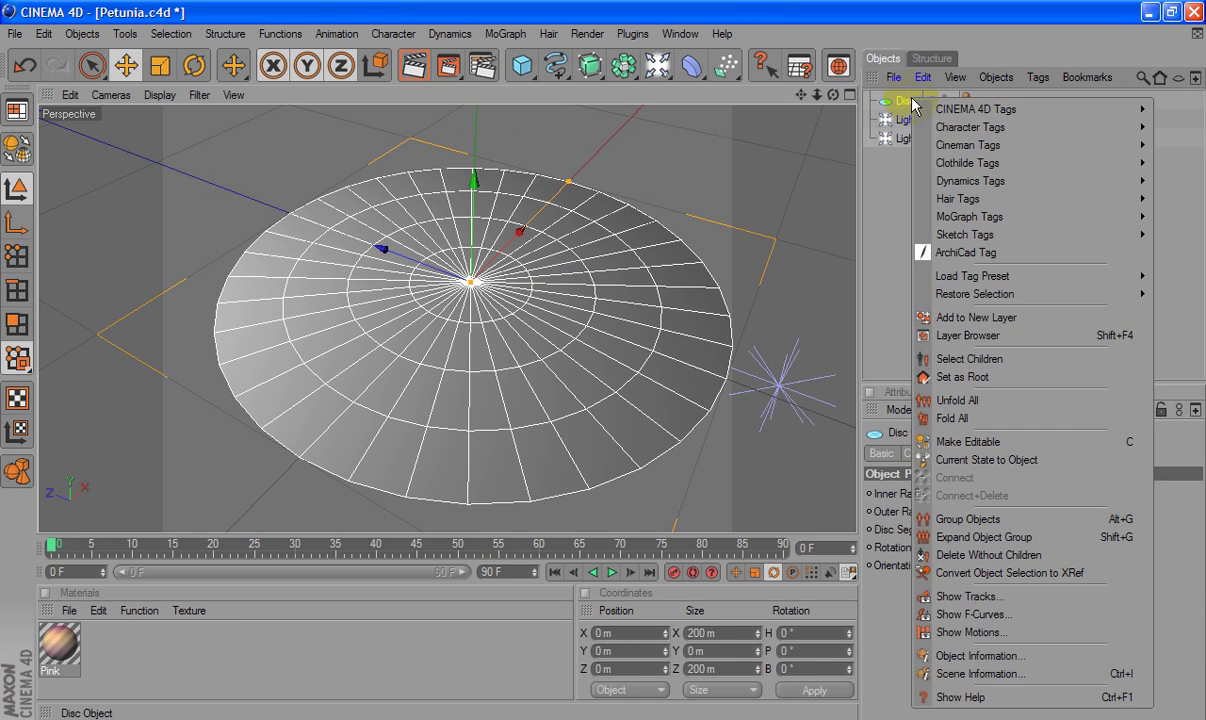
{"action": "left_click", "coordinate": [968, 441]}
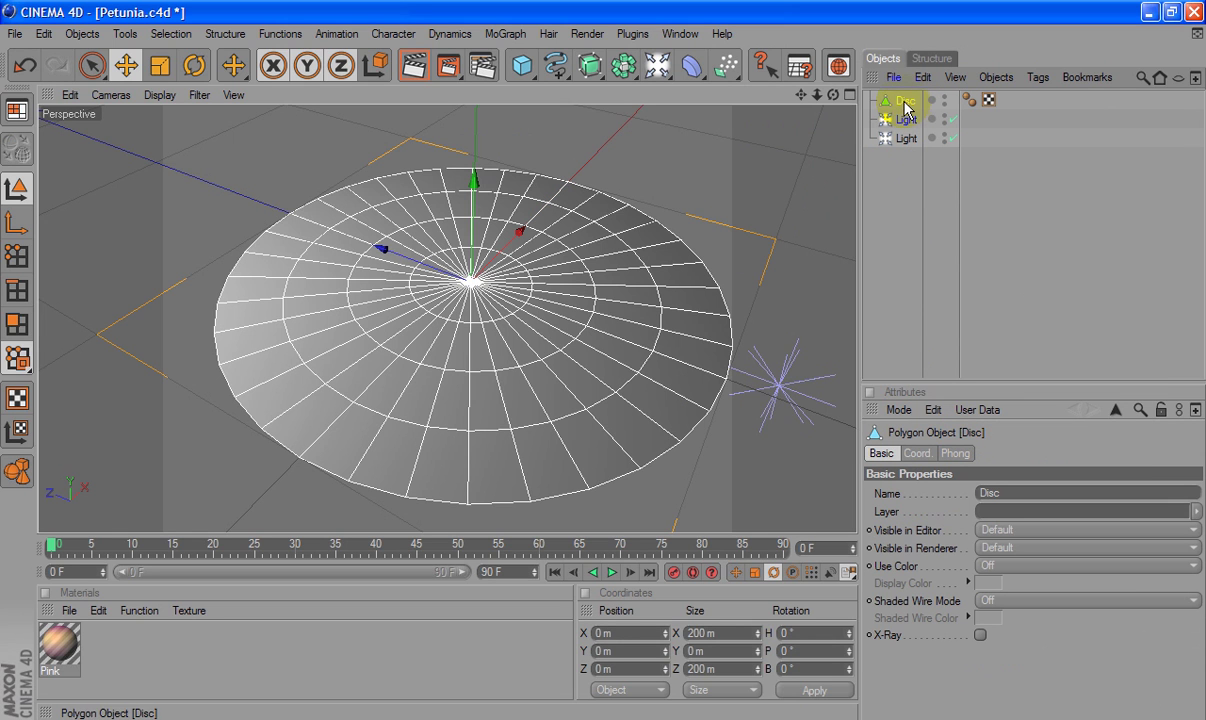
{"action": "left_click", "coordinate": [585, 66]}
{"action": "left_click_drag", "start_coordinate": [585, 66], "coordinate": [668, 88]}
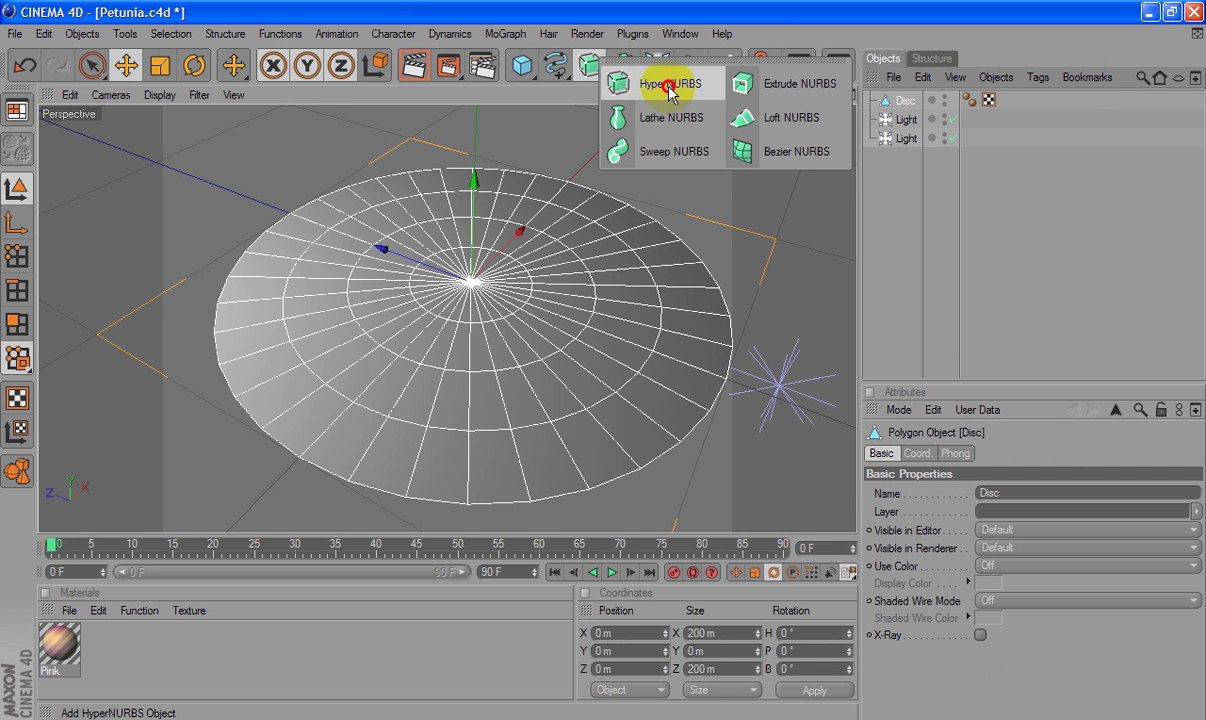
Rename the HyperNURBS object to Petunia and reselect the Disc
{"action": "double_click", "coordinate": [918, 101]}
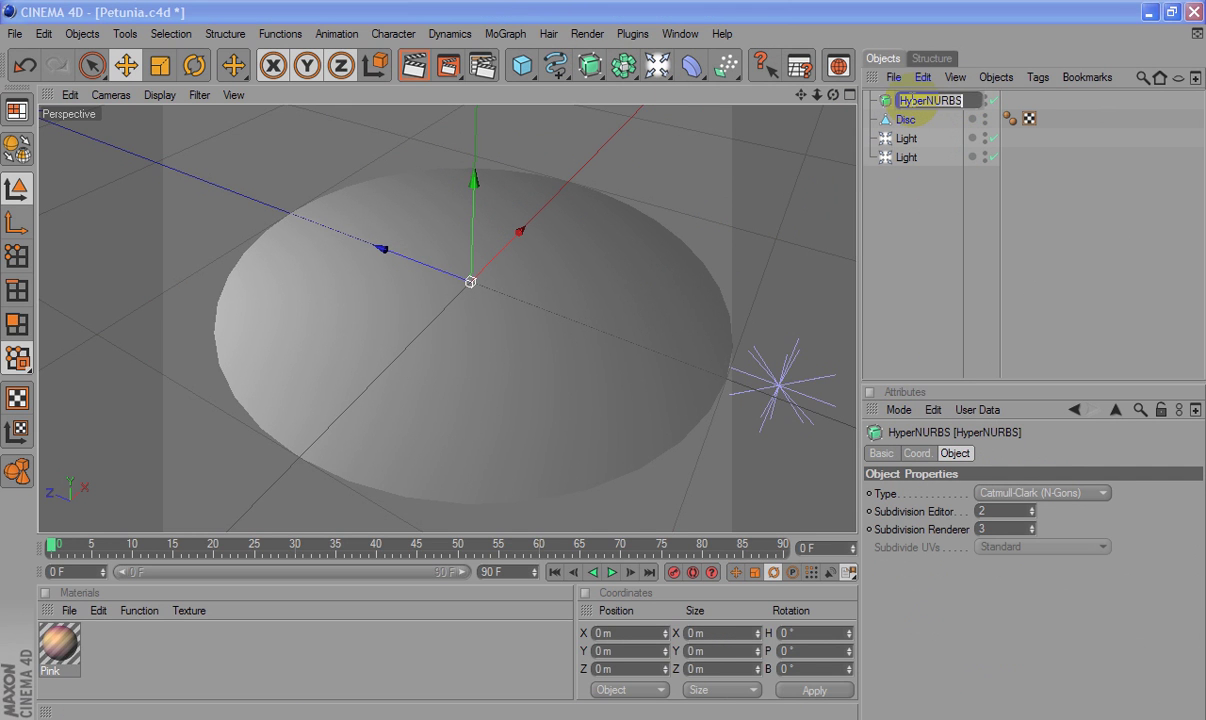
{"action": "type", "text": "F"}
{"action": "type", "text": "ia"}
{"action": "key", "text": "Return"}
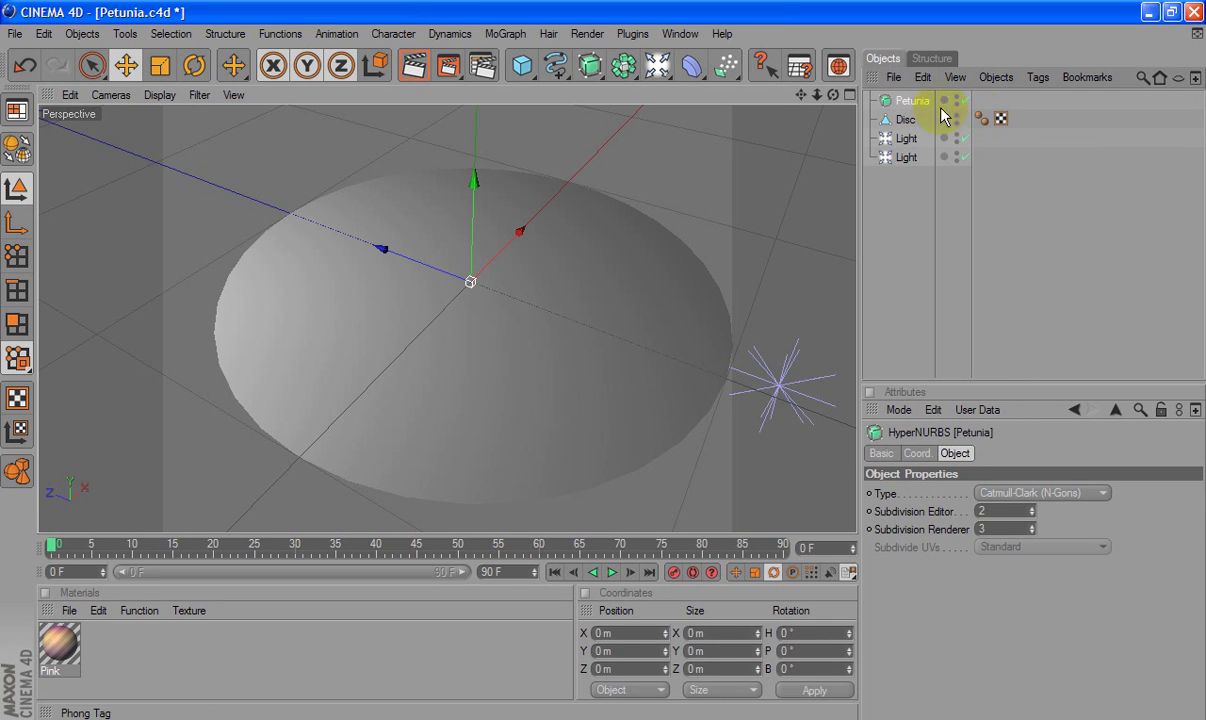
{"action": "left_click", "coordinate": [908, 120]}
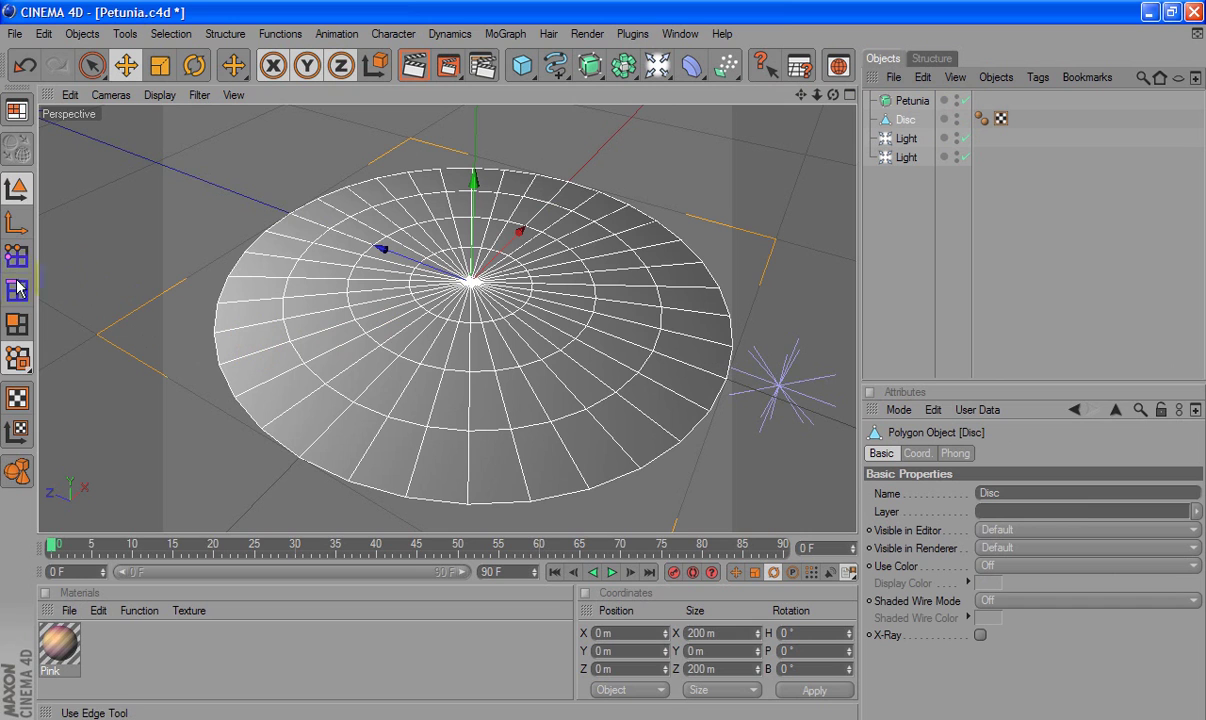
In edge mode, select alternating radial edges around the disc's top and left side
{"action": "left_click", "coordinate": [16, 325]}
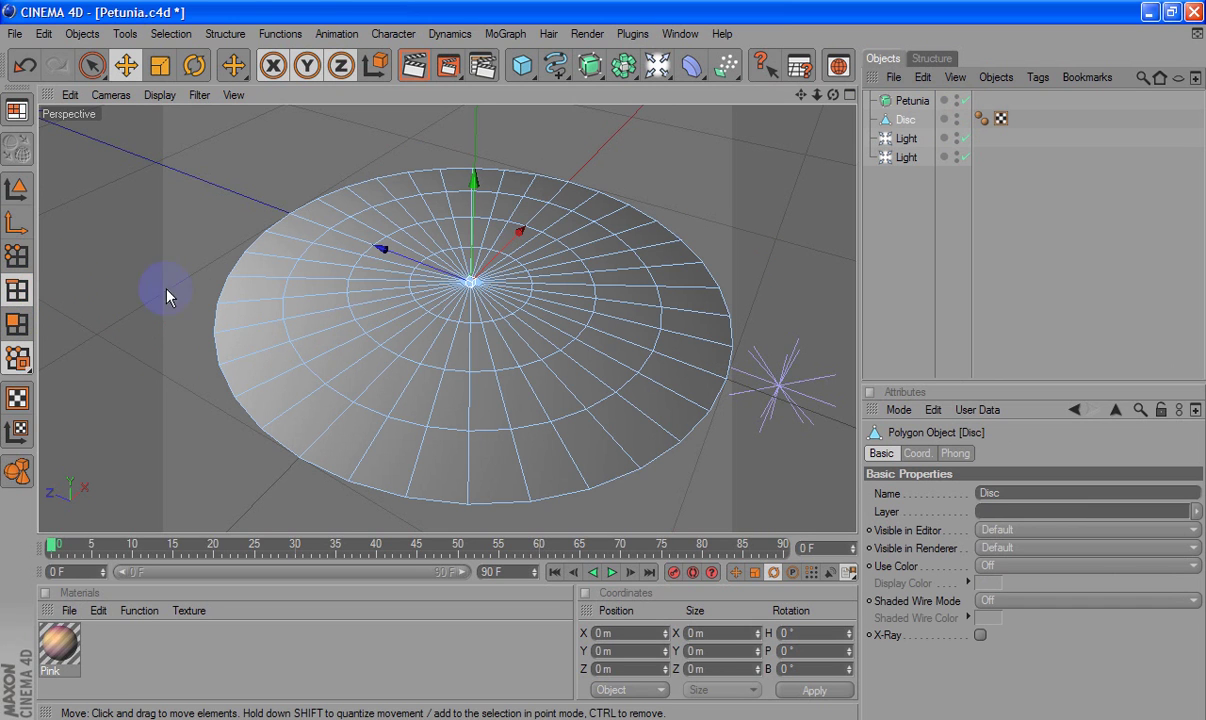
{"action": "left_click", "coordinate": [450, 363]}
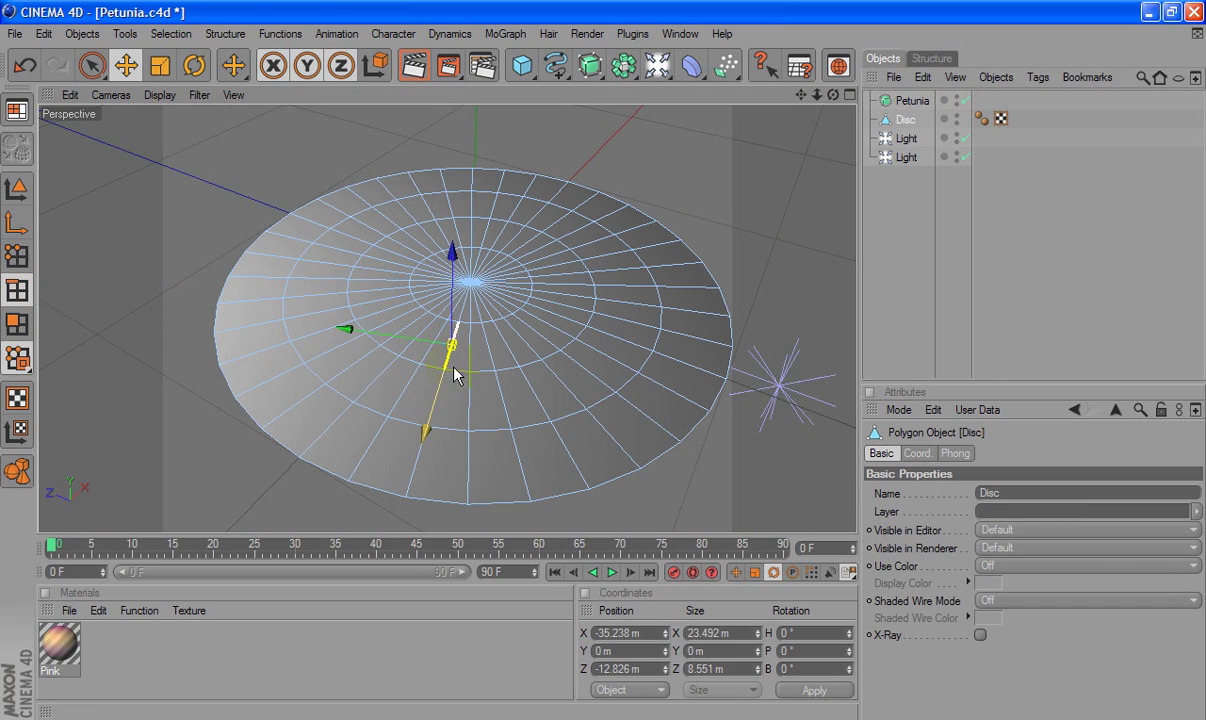
{"action": "left_click", "coordinate": [505, 400], "text": "shift"}
{"action": "left_click", "coordinate": [583, 374], "text": "shift"}
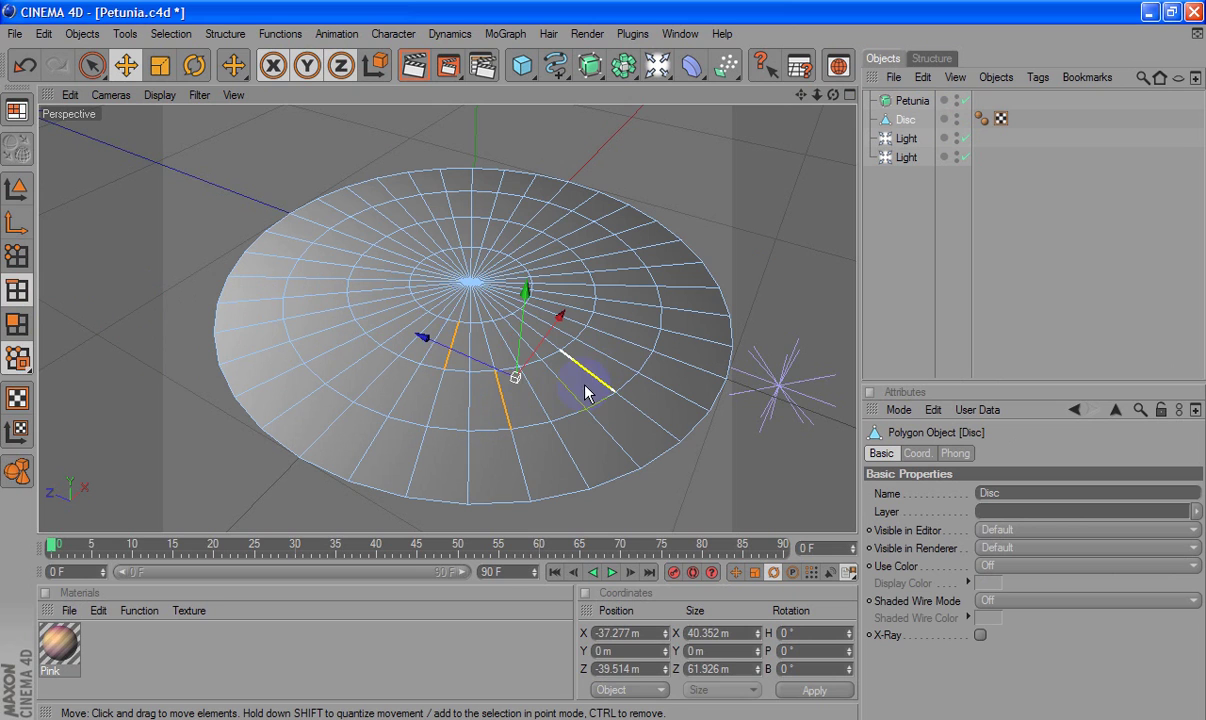
{"action": "left_click", "coordinate": [606, 314], "text": "shift"}
{"action": "left_click", "coordinate": [550, 212], "text": "shift"}
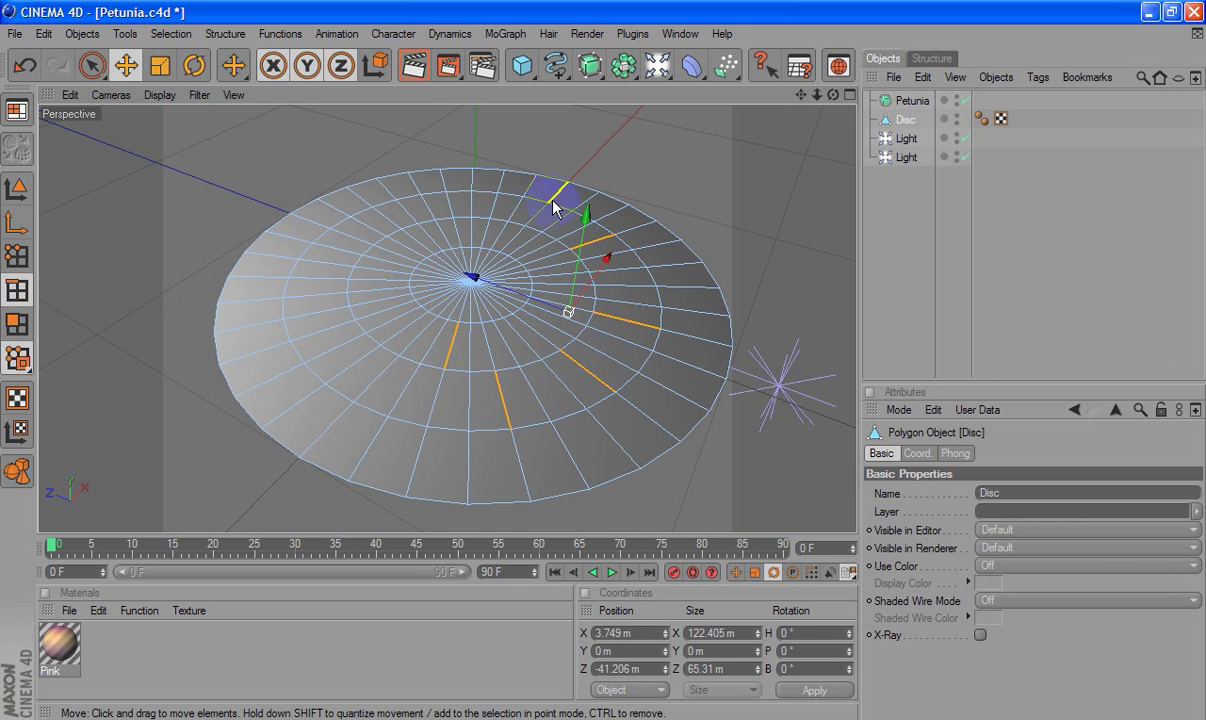
{"action": "left_click", "coordinate": [535, 200], "text": "shift"}
{"action": "left_click", "coordinate": [513, 200], "text": "shift"}
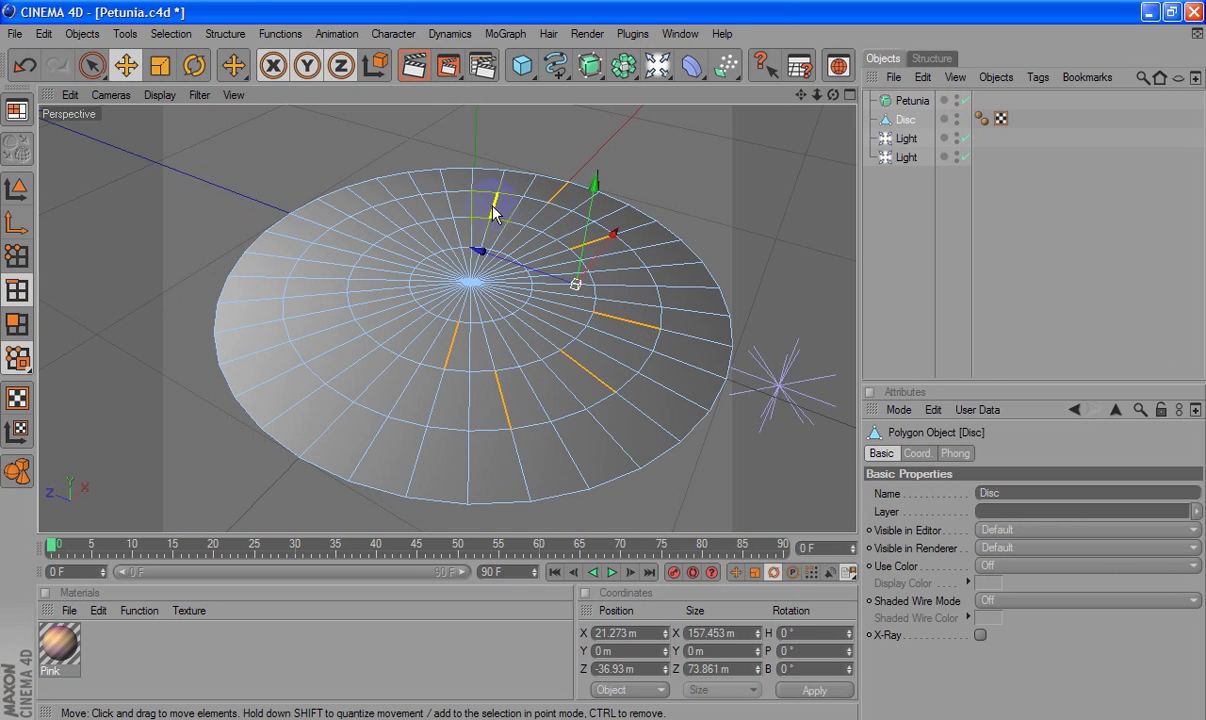
{"action": "left_click", "coordinate": [455, 227], "text": "shift"}
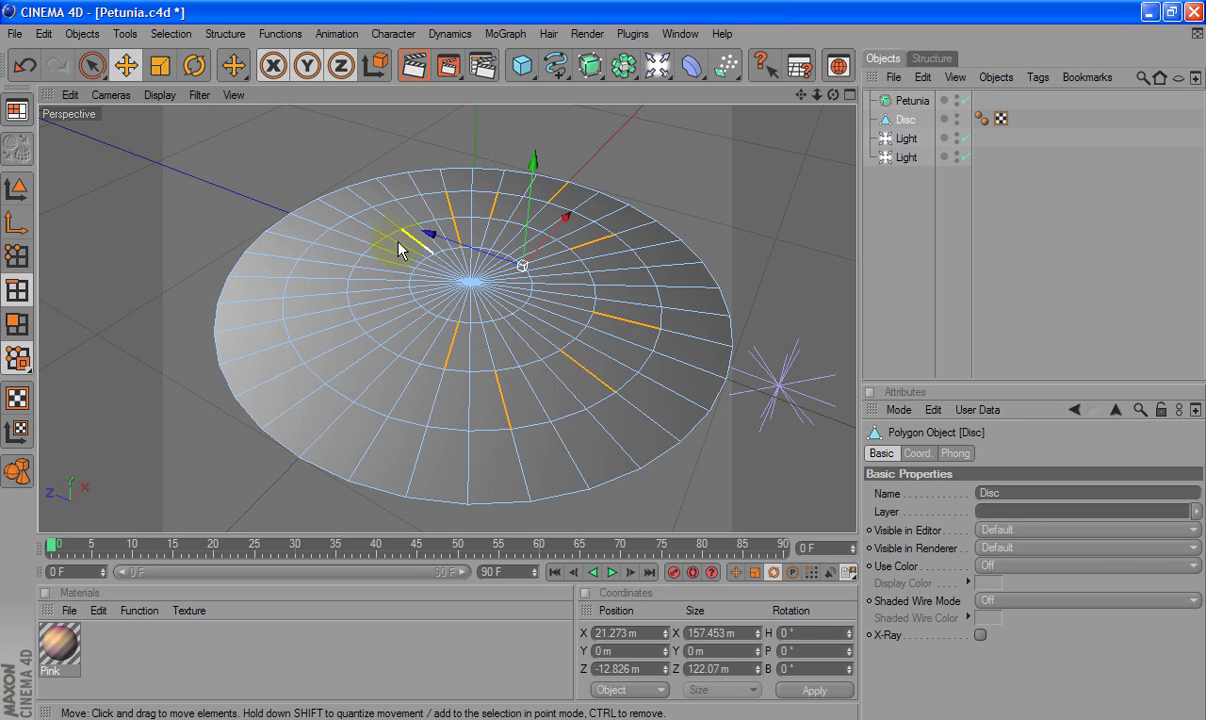
{"action": "left_click", "coordinate": [330, 264], "text": "shift"}
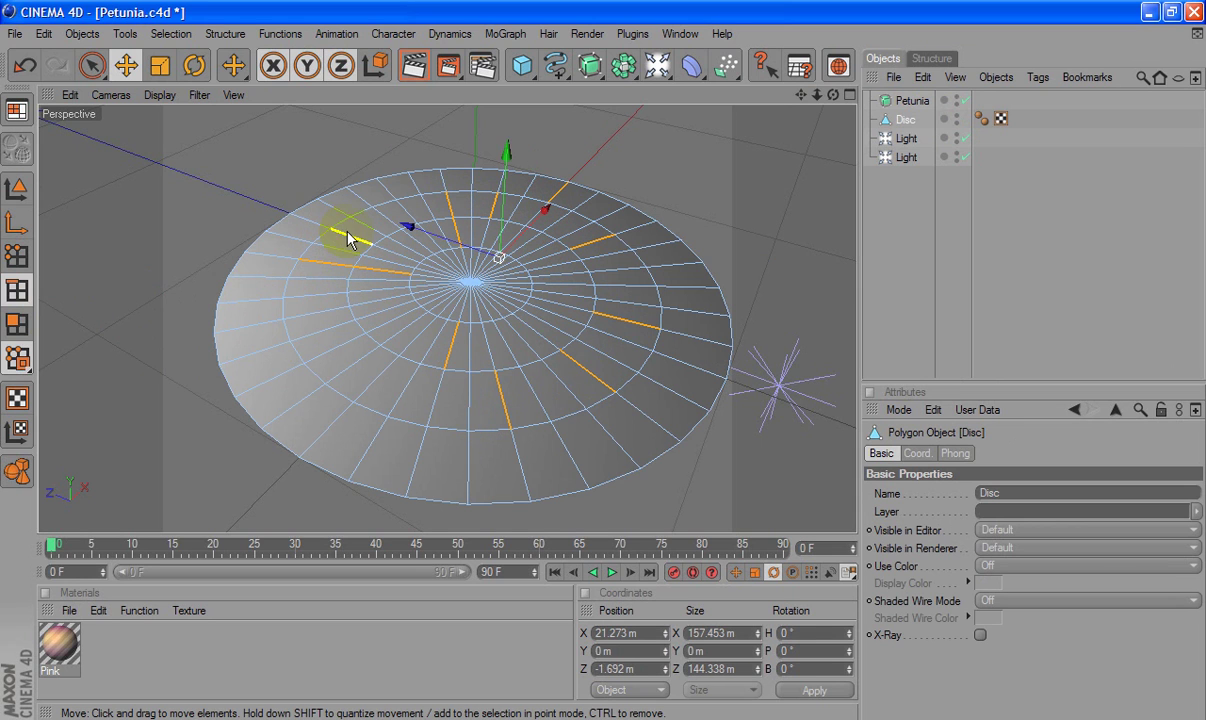
{"action": "left_click", "coordinate": [347, 234], "text": "shift"}
{"action": "left_click", "coordinate": [331, 205], "text": "shift"}
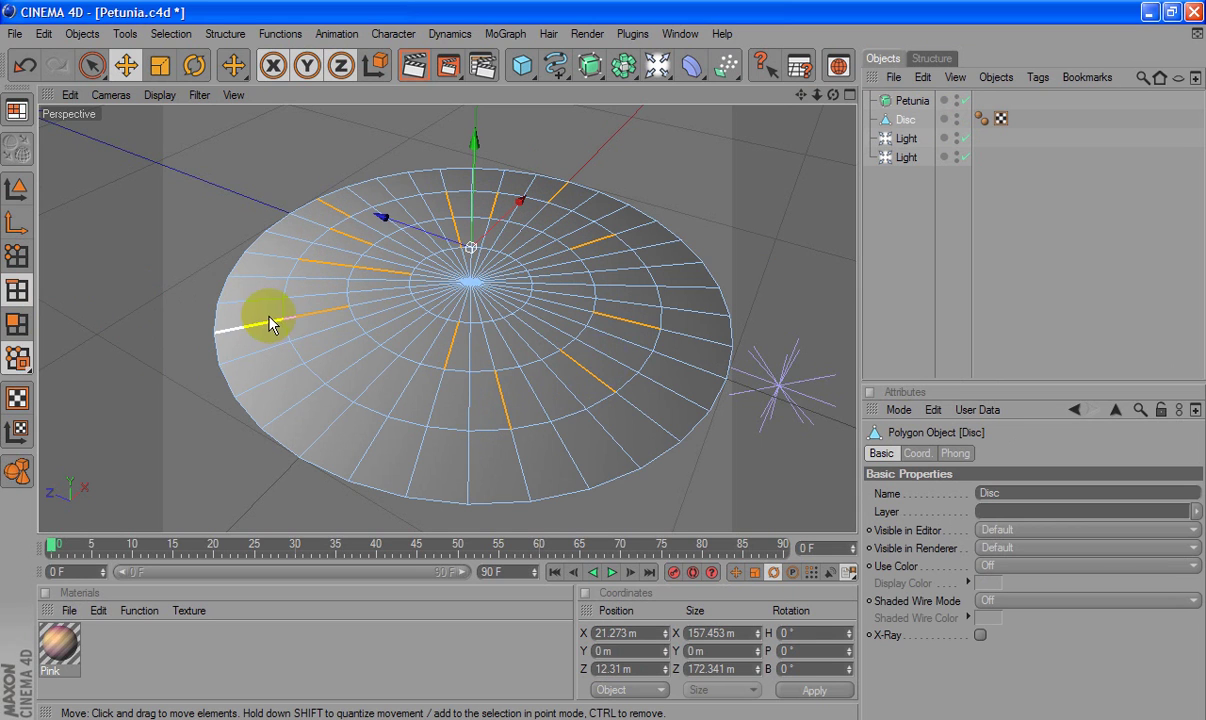
{"action": "left_click", "coordinate": [269, 322], "text": "shift"}
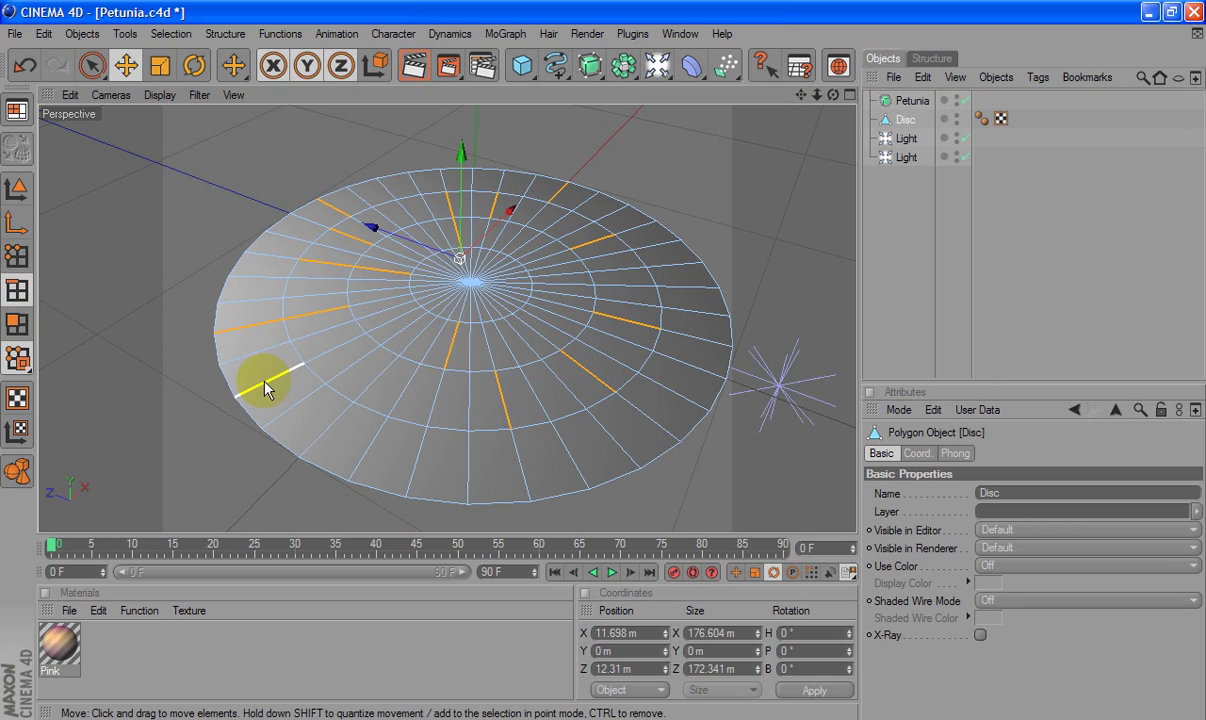
Add the remaining alternating radial edges around the disc to the selection
{"action": "left_click", "coordinate": [443, 298], "text": "shift"}
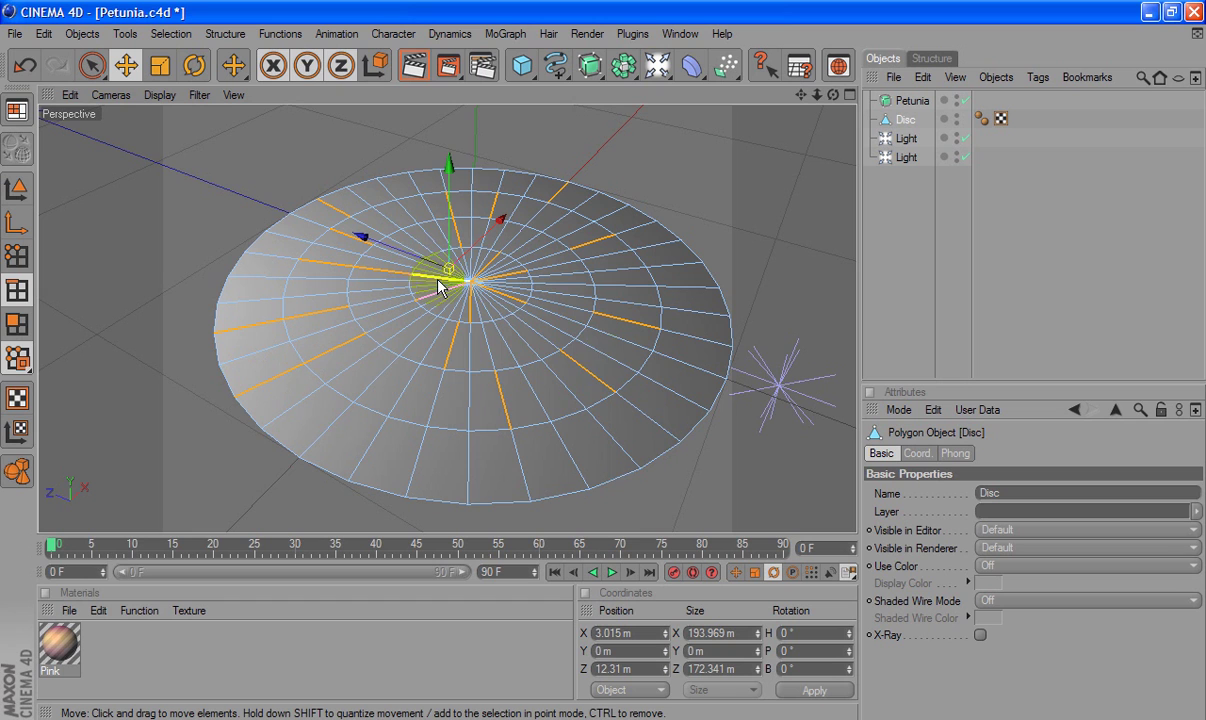
{"action": "left_click", "coordinate": [688, 352], "text": "shift"}
{"action": "left_click", "coordinate": [665, 256], "text": "shift"}
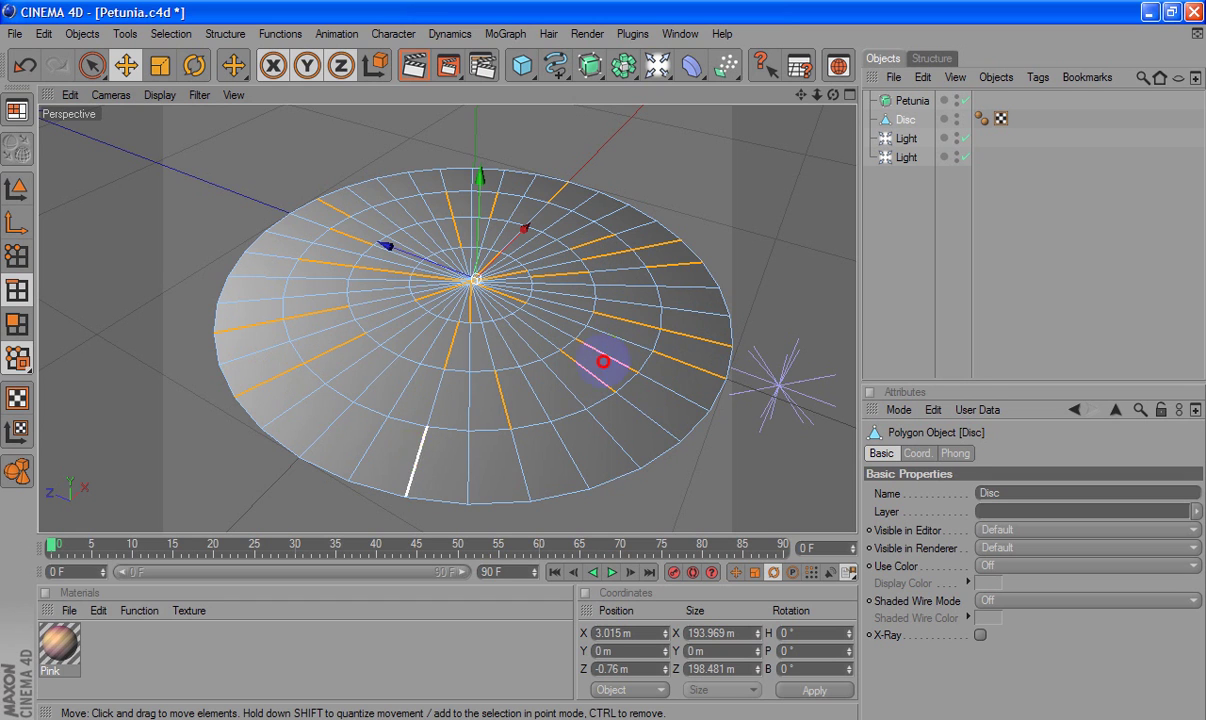
{"action": "left_click", "coordinate": [416, 460], "text": "shift"}
{"action": "left_click", "coordinate": [340, 416], "text": "shift"}
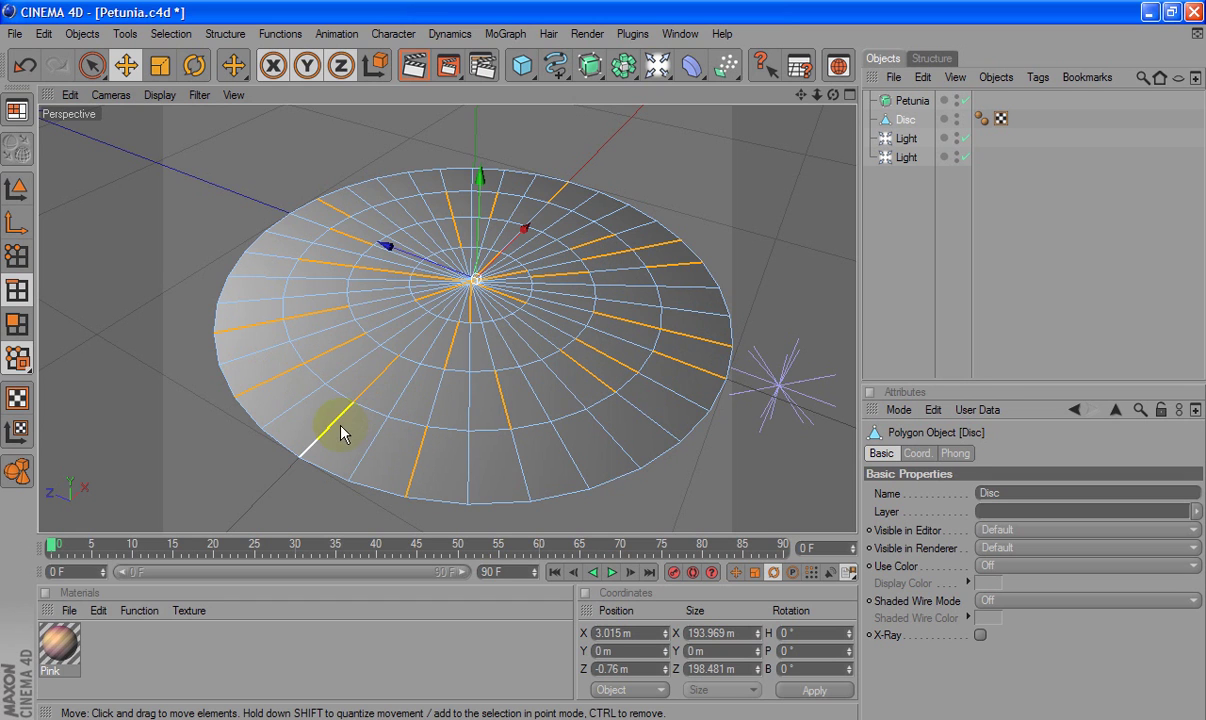
{"action": "left_click", "coordinate": [263, 280], "text": "shift"}
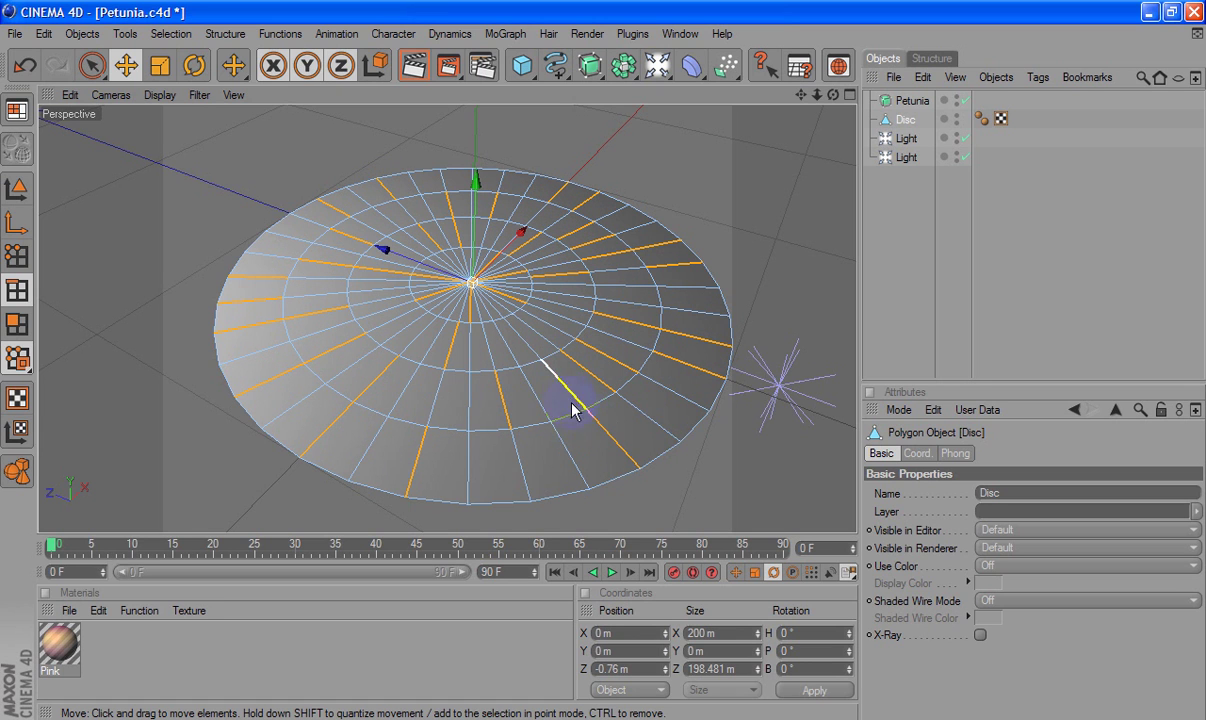
{"action": "left_click", "coordinate": [603, 361], "text": "shift"}
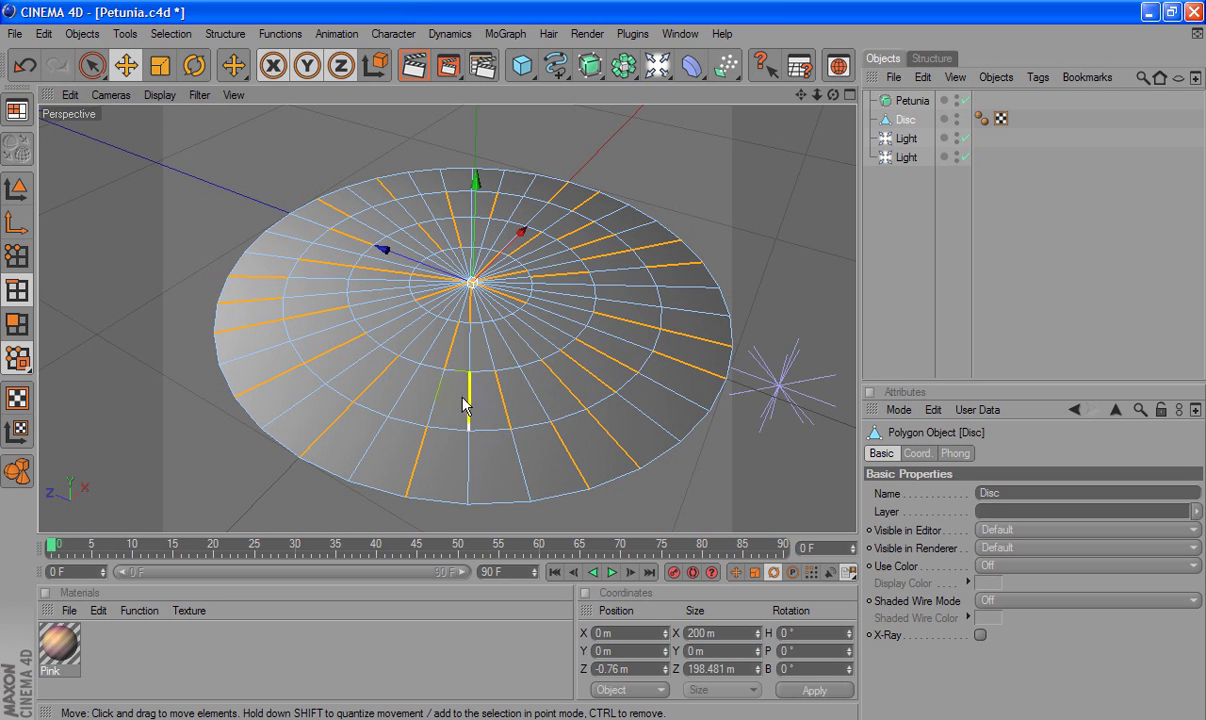
{"action": "left_click", "coordinate": [387, 304], "text": "shift"}
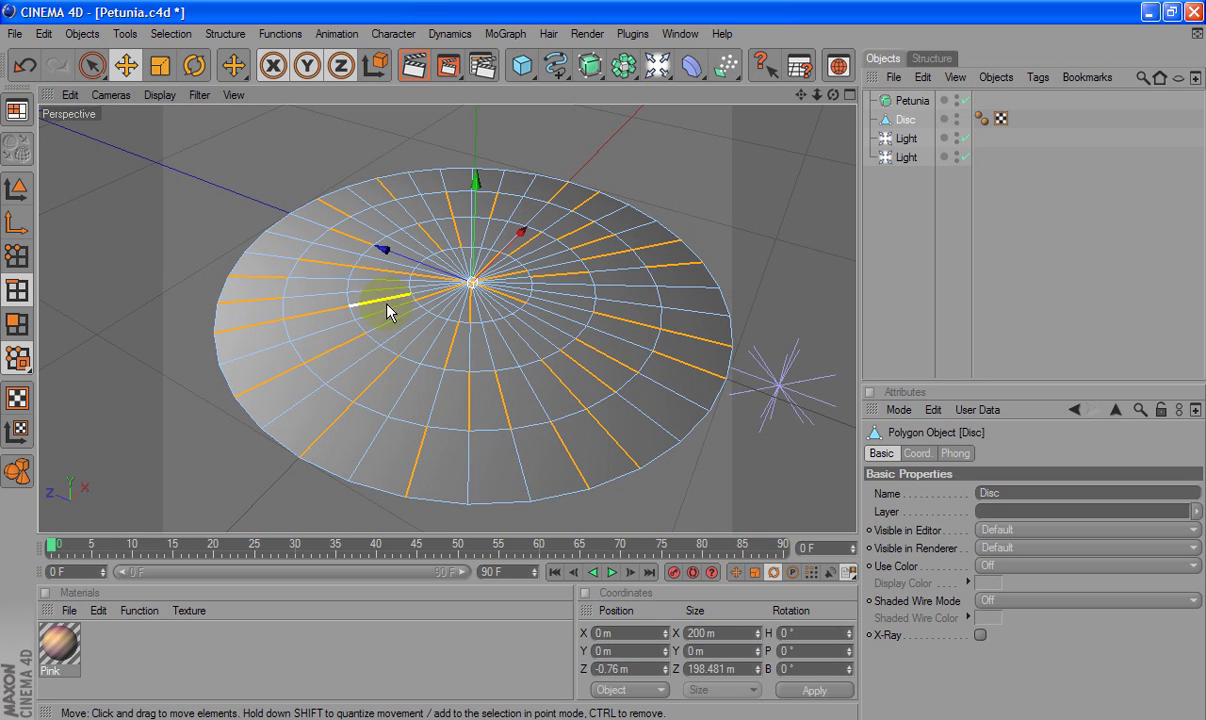
{"action": "left_click", "coordinate": [613, 290], "text": "shift"}
{"action": "left_click", "coordinate": [261, 277], "text": "shift"}
{"action": "left_click", "coordinate": [405, 388], "text": "shift"}
{"action": "left_click", "coordinate": [485, 320], "text": "shift"}
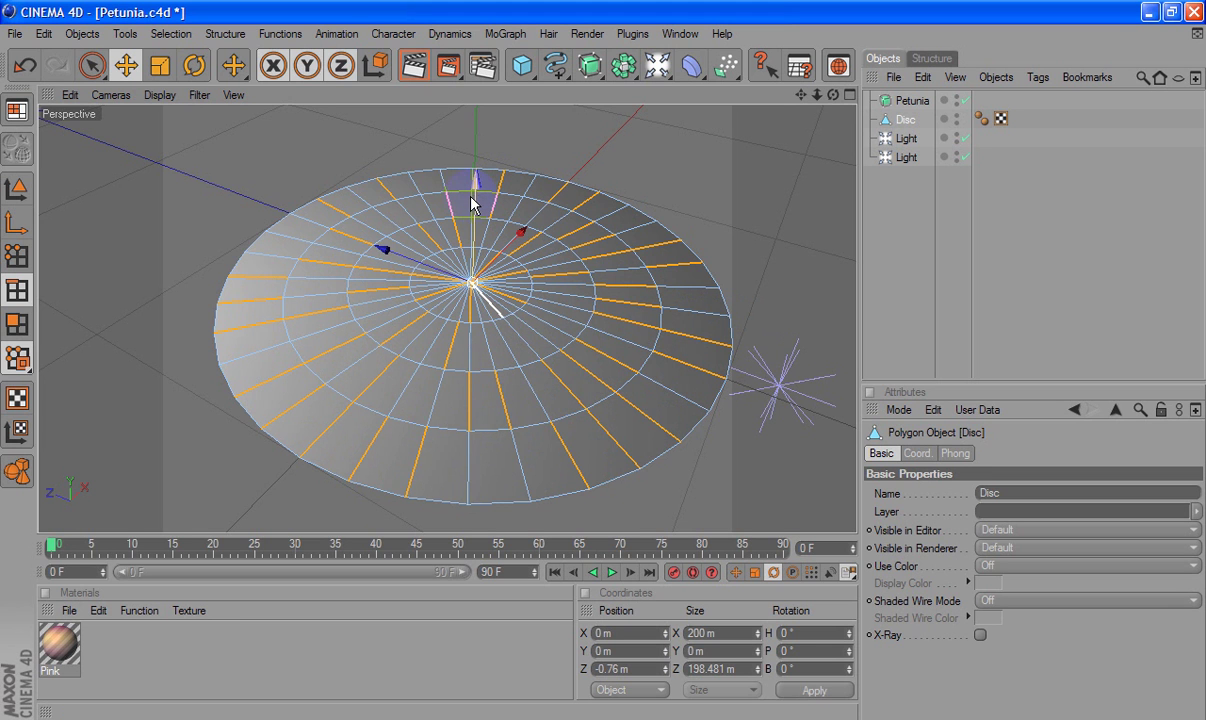
Raise the selected edges into petal folds, nest the Disc under Petunia and lift it
{"action": "left_click_drag", "start_coordinate": [605, 350], "coordinate": [603, 357]}
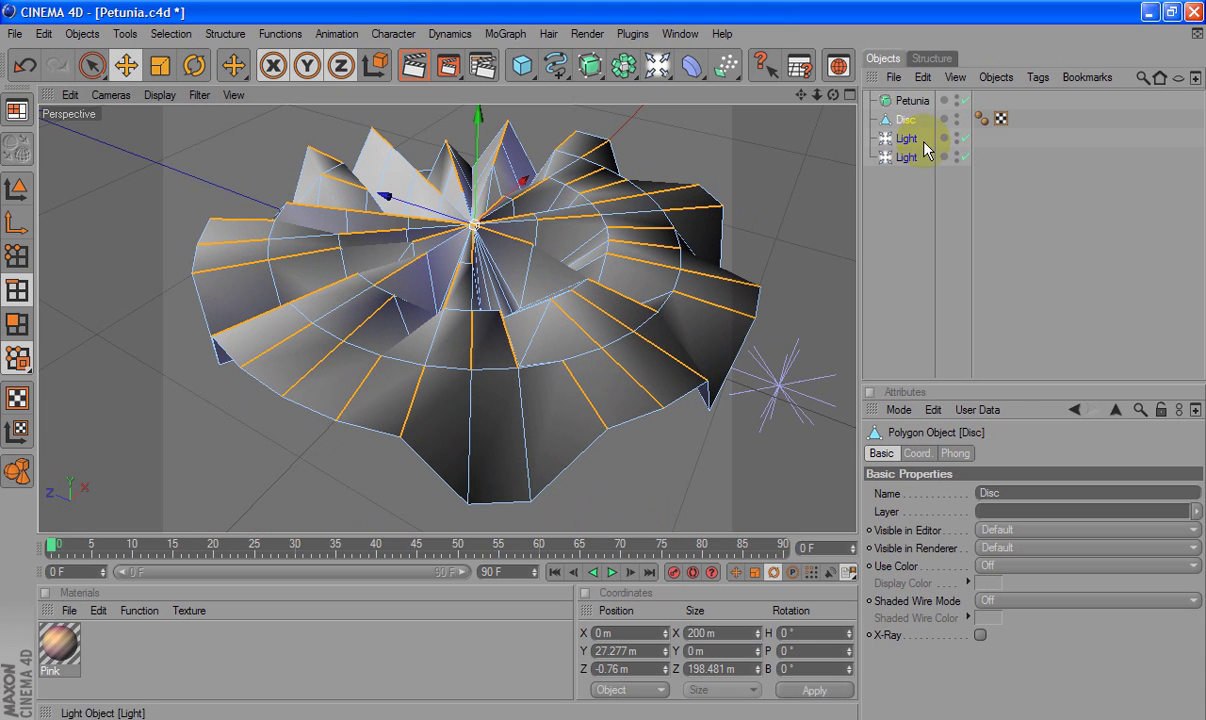
{"action": "left_click_drag", "start_coordinate": [905, 119], "coordinate": [903, 102]}
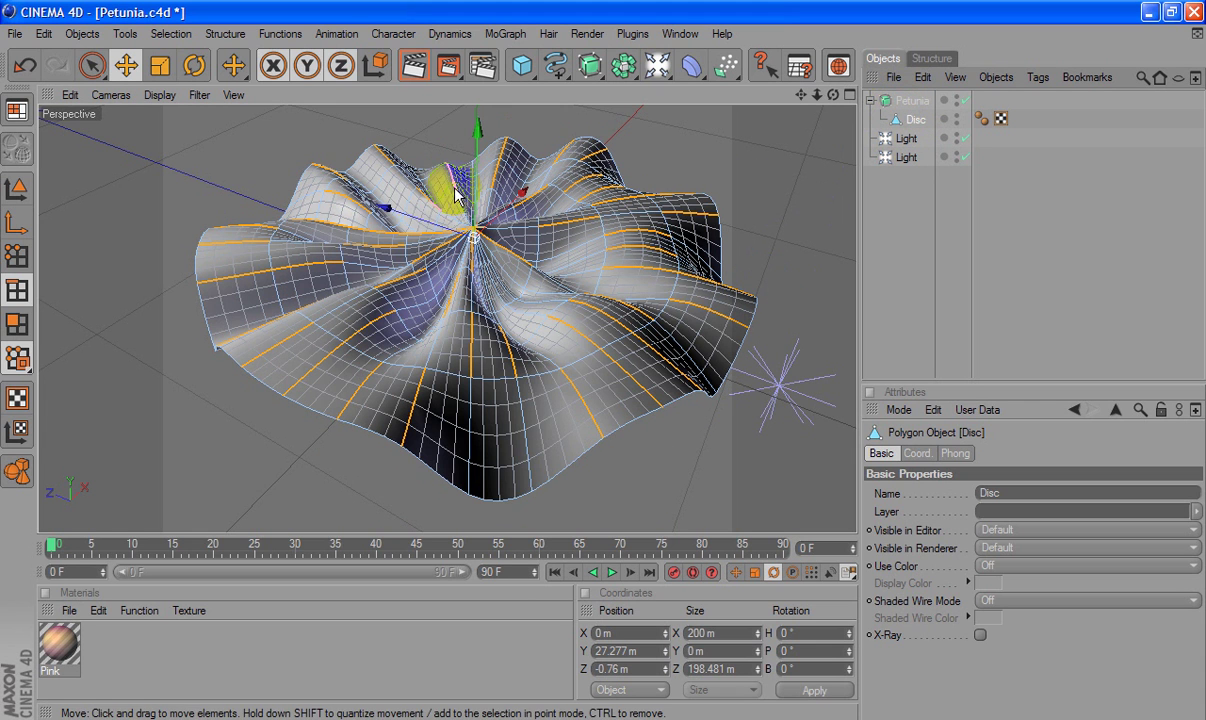
{"action": "left_click_drag", "start_coordinate": [455, 195], "coordinate": [476, 188]}
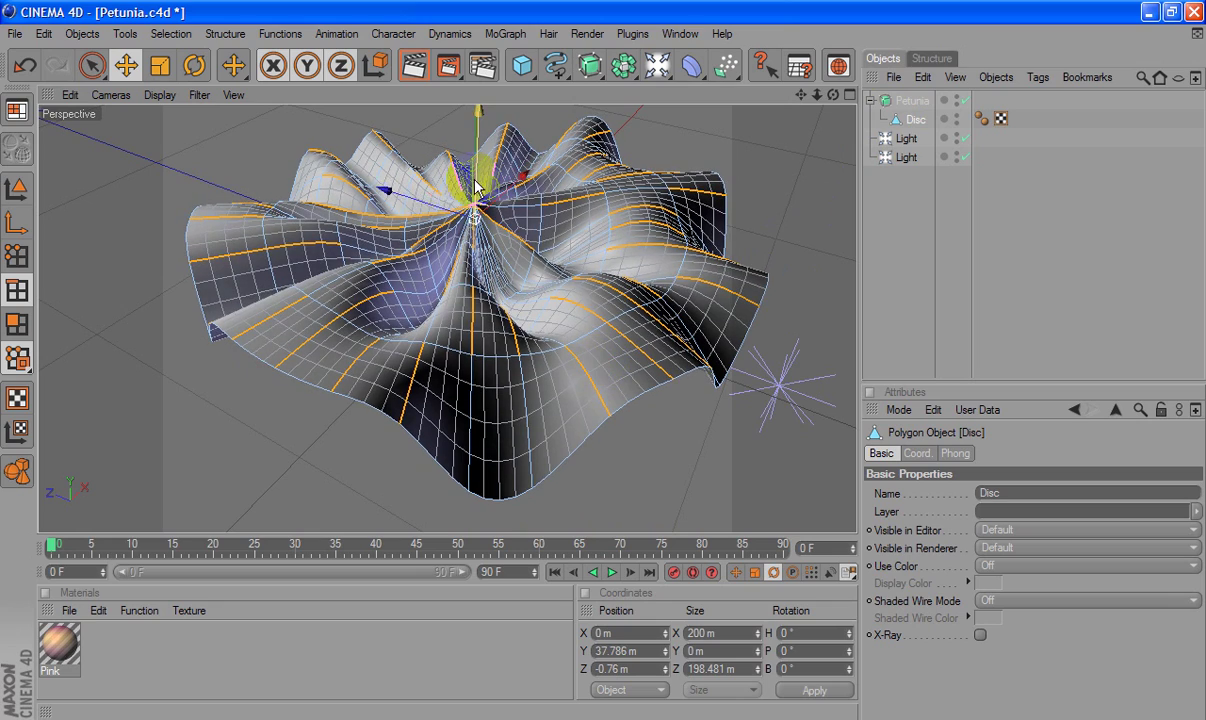
{"action": "scroll", "coordinate": [495, 231], "scroll_direction": "up", "scroll_amount": 3}
{"action": "scroll", "coordinate": [548, 198], "scroll_direction": "up", "scroll_amount": 3}
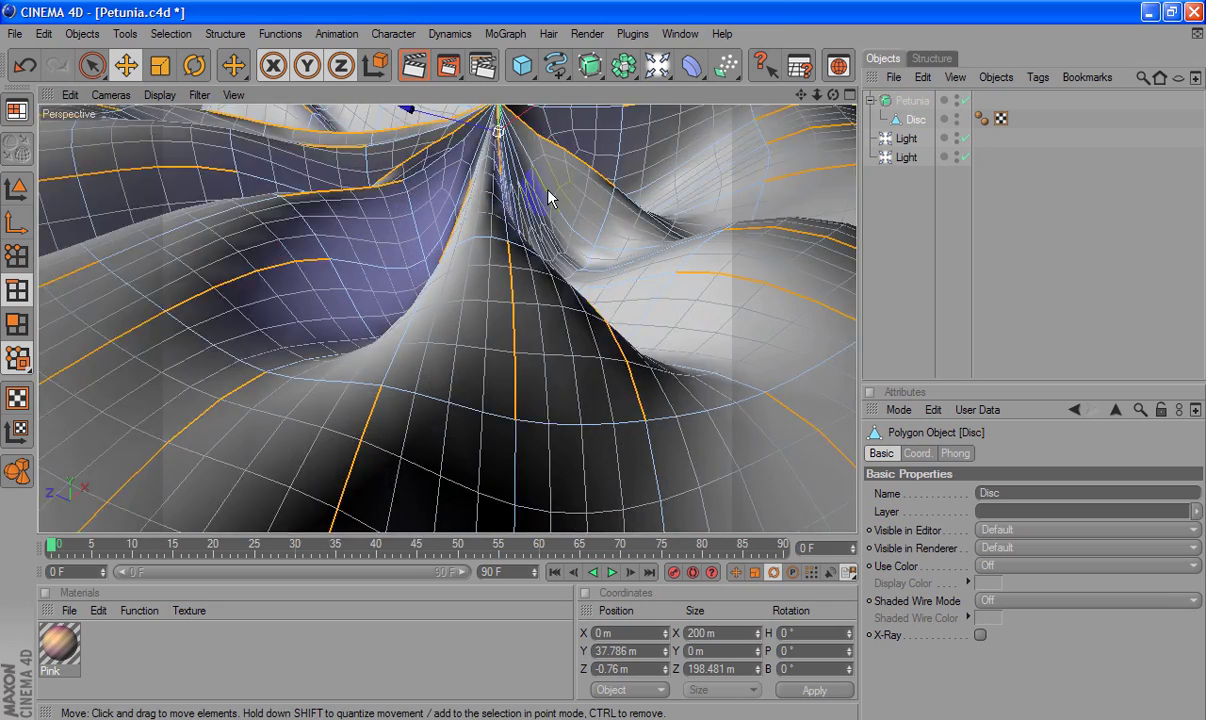
{"action": "scroll", "coordinate": [646, 140], "scroll_direction": "down", "scroll_amount": 3}
{"action": "scroll", "coordinate": [645, 155], "scroll_direction": "down", "scroll_amount": 1}
{"action": "scroll", "coordinate": [645, 160], "scroll_direction": "down", "scroll_amount": 2}
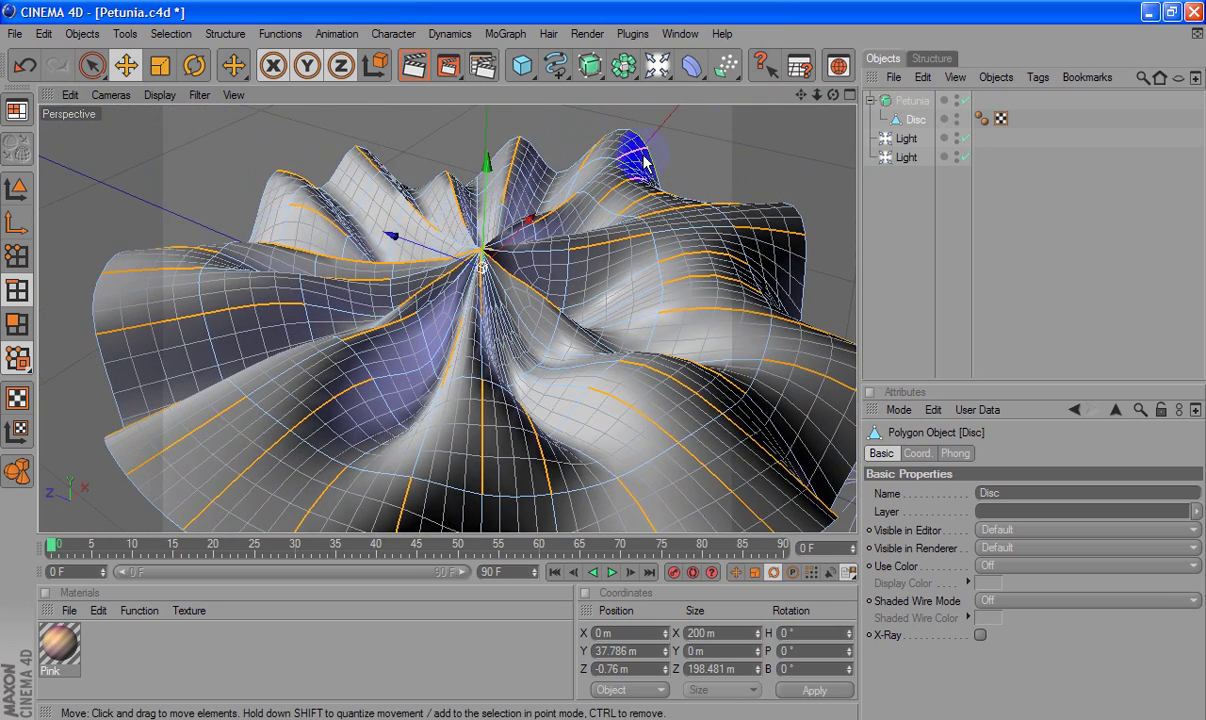
{"action": "scroll", "coordinate": [390, 272], "scroll_direction": "up", "scroll_amount": 3}
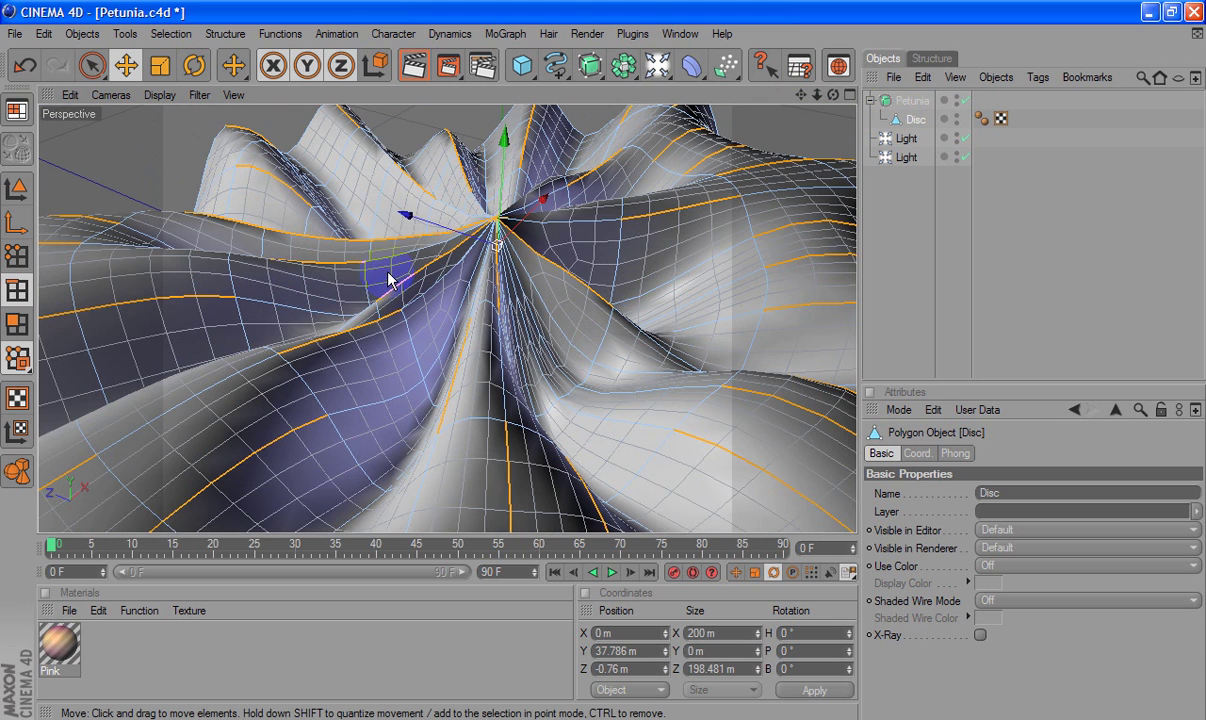
Pull the disc's centre point down, apply the Pink material and render a preview
{"action": "left_click", "coordinate": [27, 262]}
{"action": "left_click", "coordinate": [496, 219]}
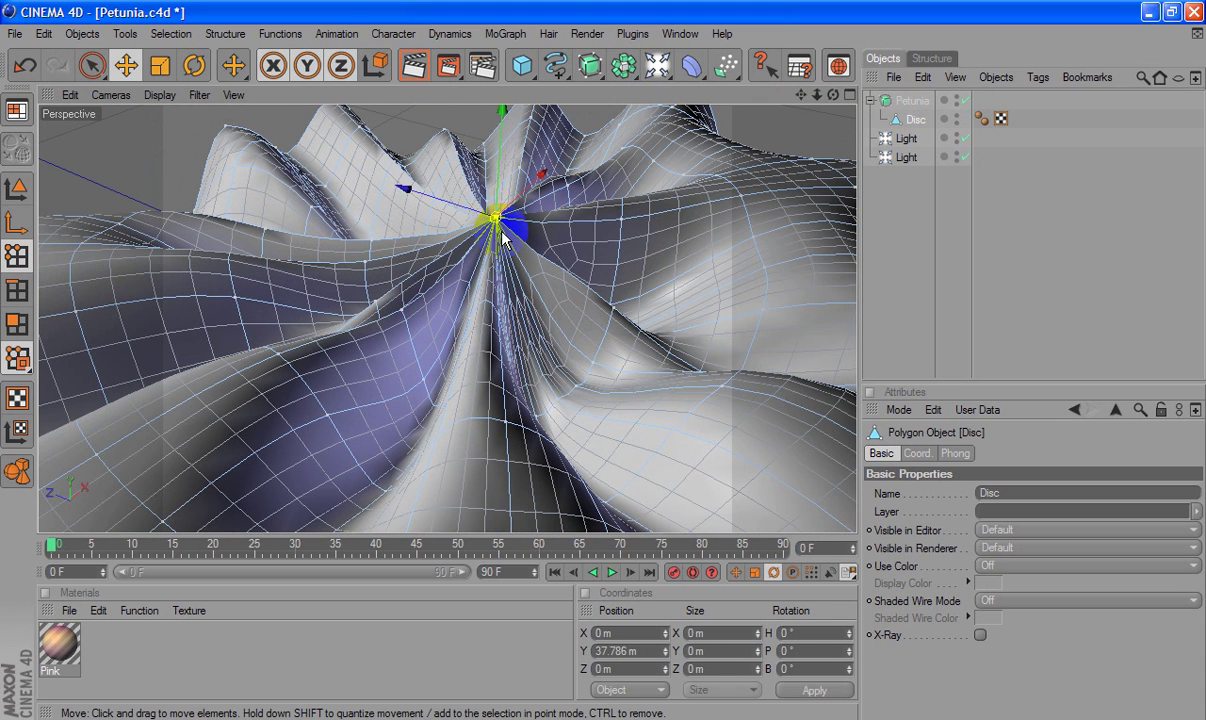
{"action": "scroll", "coordinate": [490, 217], "scroll_direction": "down", "scroll_amount": 3}
{"action": "left_click_drag", "start_coordinate": [476, 265], "coordinate": [470, 330]}
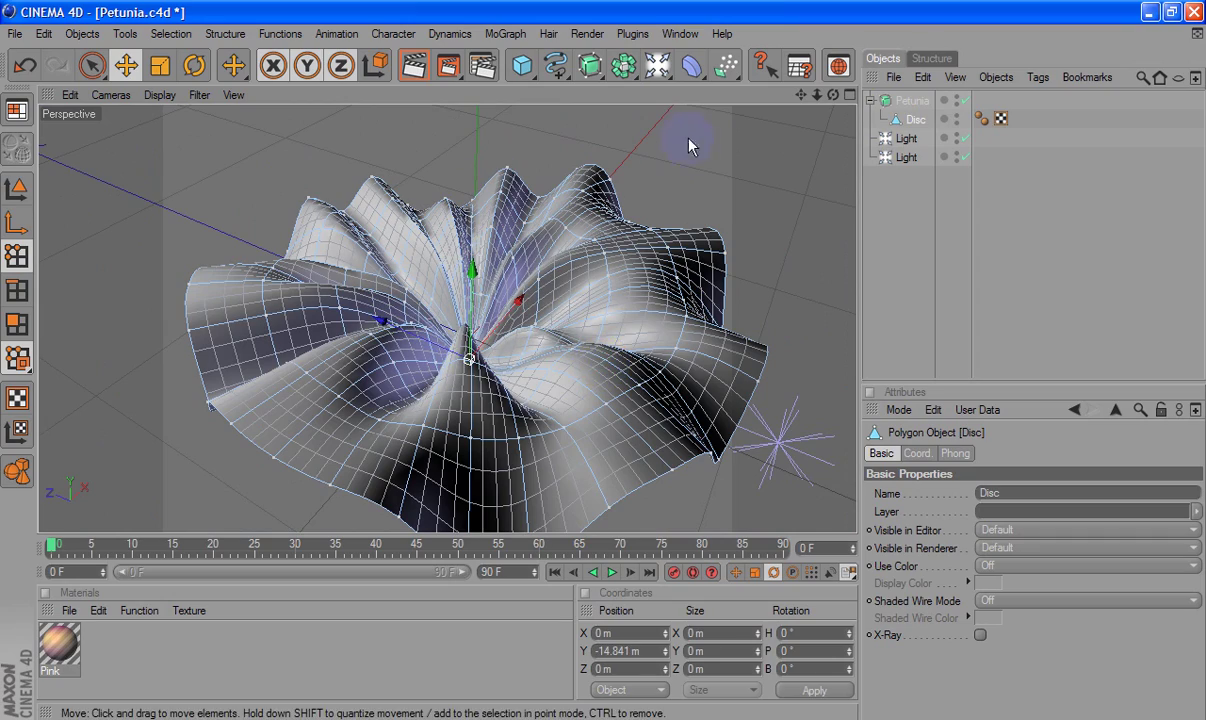
{"action": "left_click_drag", "start_coordinate": [603, 361], "coordinate": [605, 357], "text": "alt"}
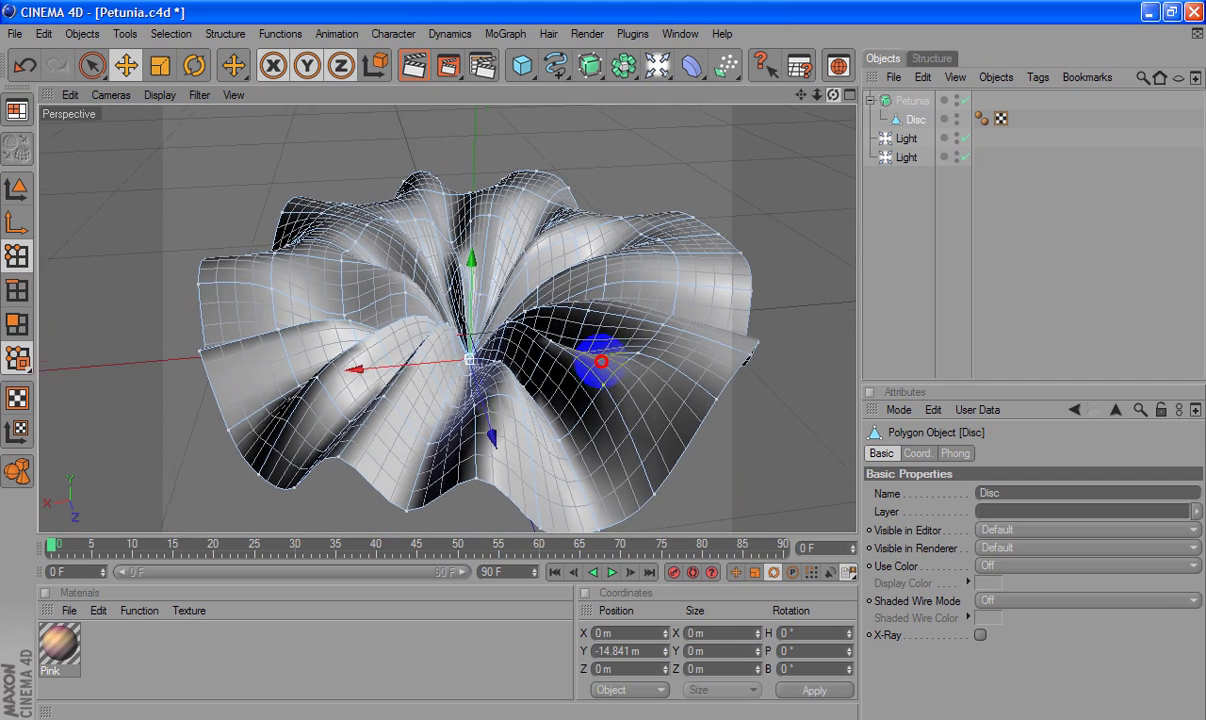
{"action": "left_click_drag", "start_coordinate": [471, 260], "coordinate": [490, 250]}
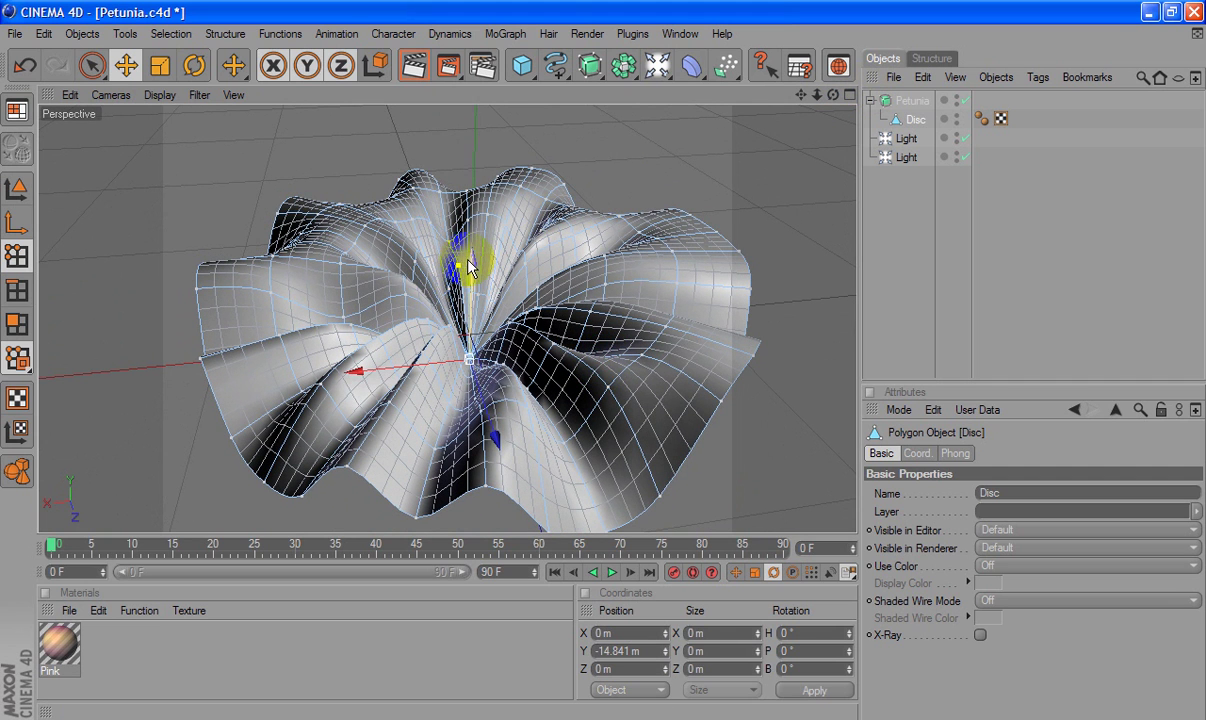
{"action": "left_click_drag", "start_coordinate": [59, 645], "coordinate": [547, 345]}
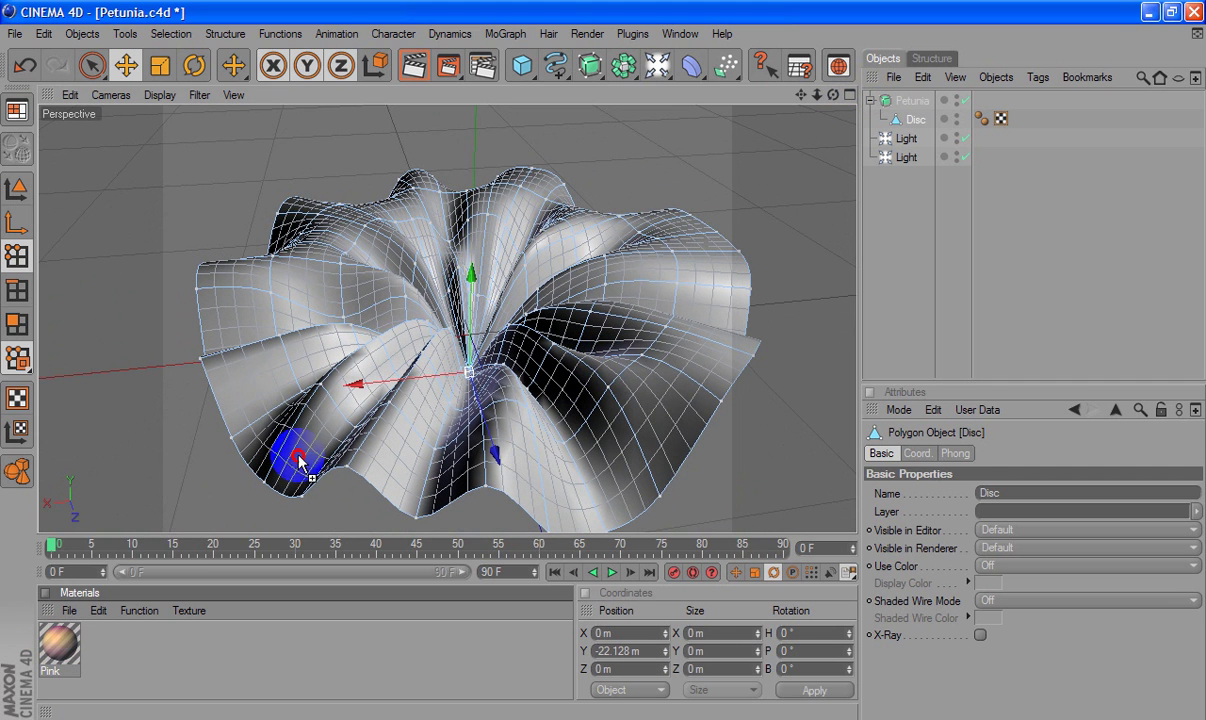
{"action": "left_click", "coordinate": [413, 65]}
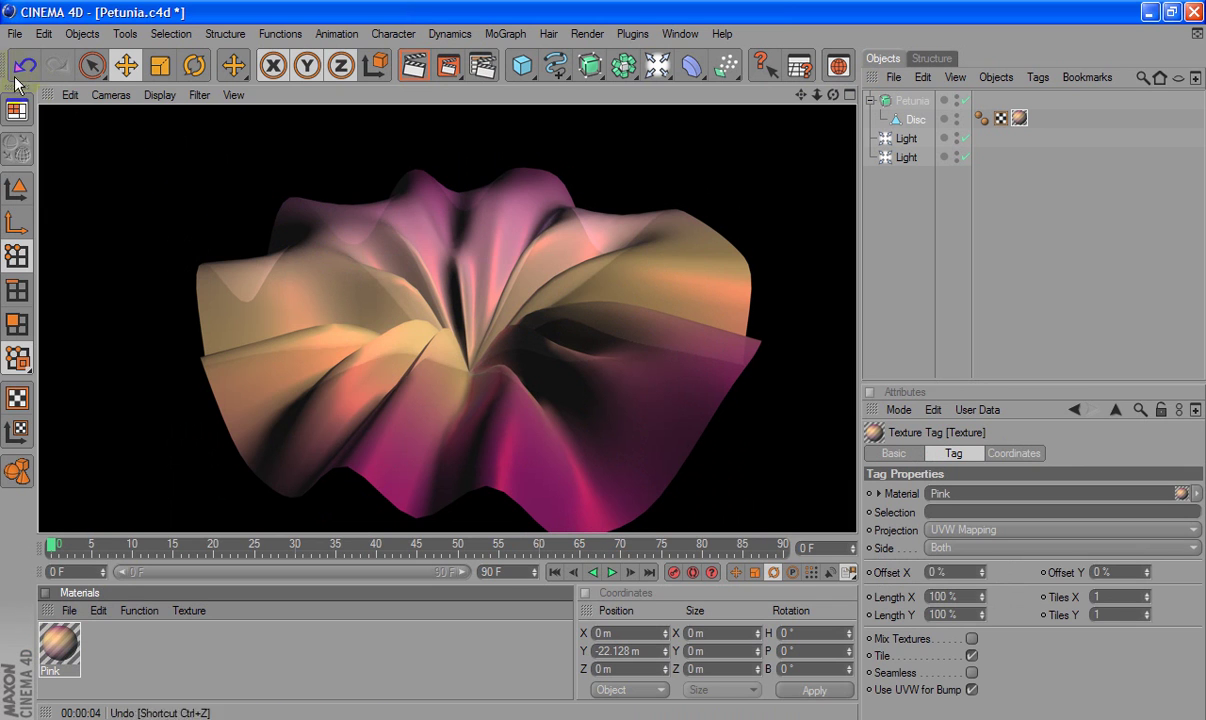
Start a new project and save it over Cartoon flower.c4d
{"action": "left_click", "coordinate": [15, 34]}
{"action": "left_click", "coordinate": [40, 61]}
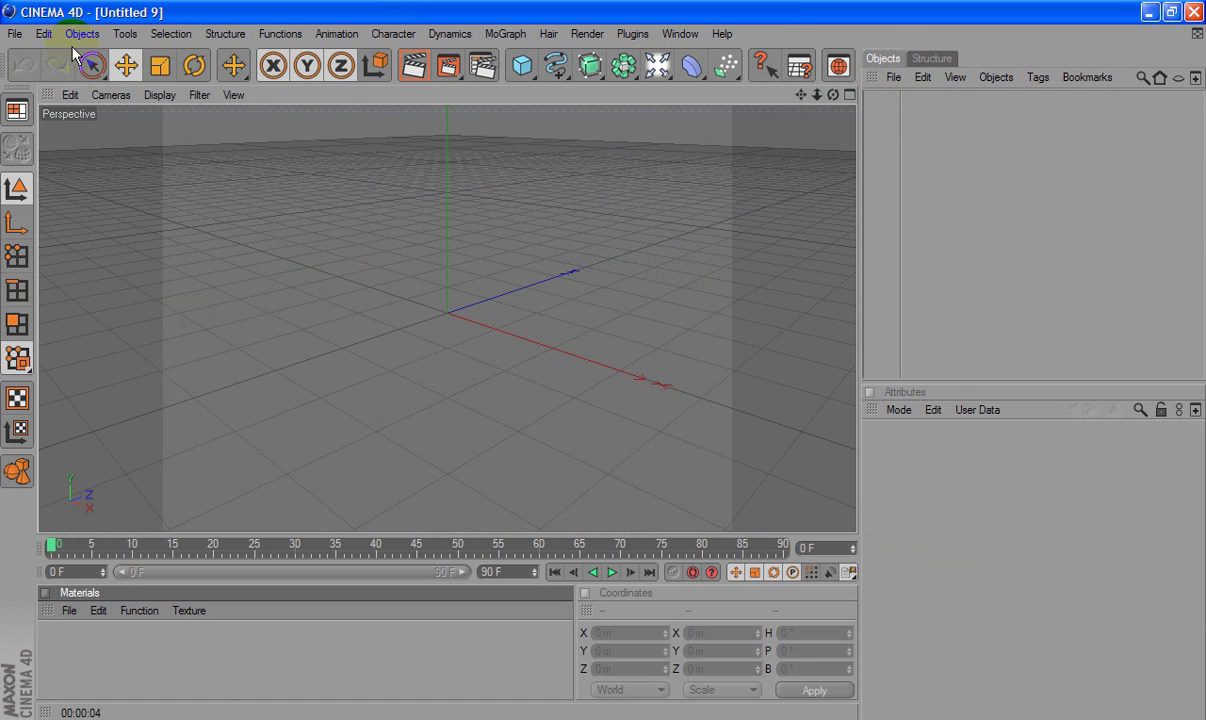
{"action": "left_click", "coordinate": [15, 34]}
{"action": "left_click", "coordinate": [40, 180]}
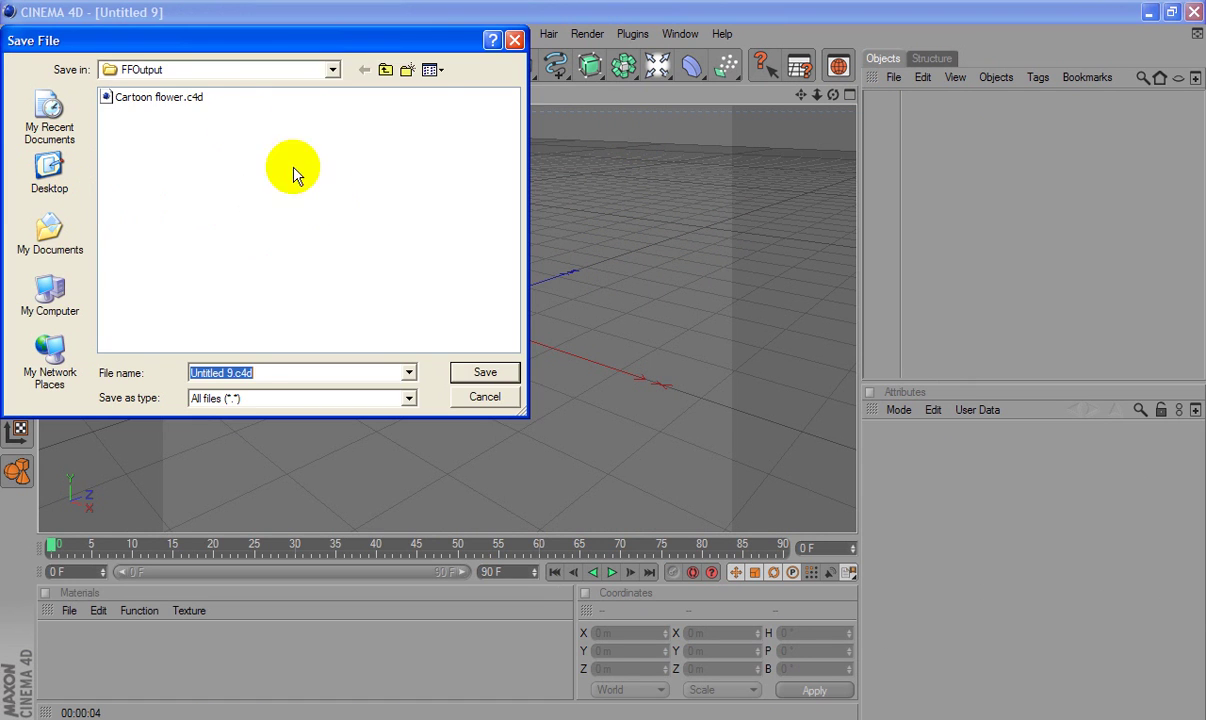
{"action": "double_click", "coordinate": [156, 98]}
{"action": "left_click", "coordinate": [585, 425]}
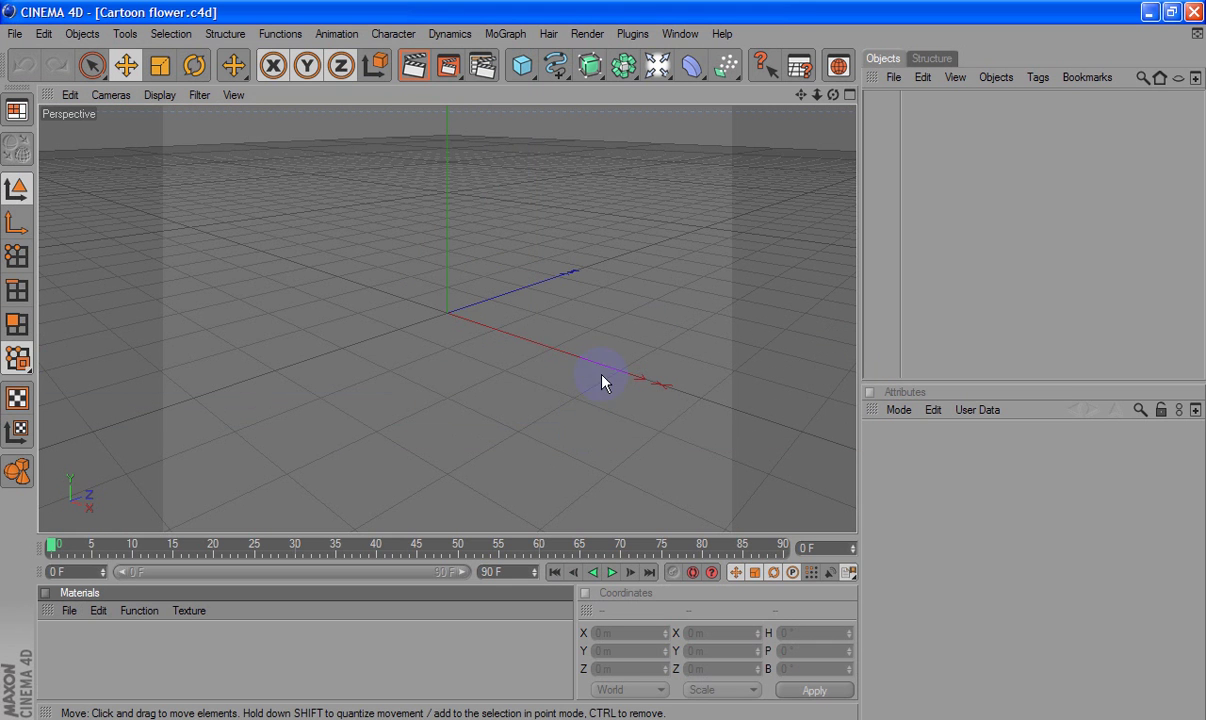
Add a Sphere and maximize the Front view
{"action": "left_click_drag", "start_coordinate": [522, 66], "coordinate": [697, 103]}
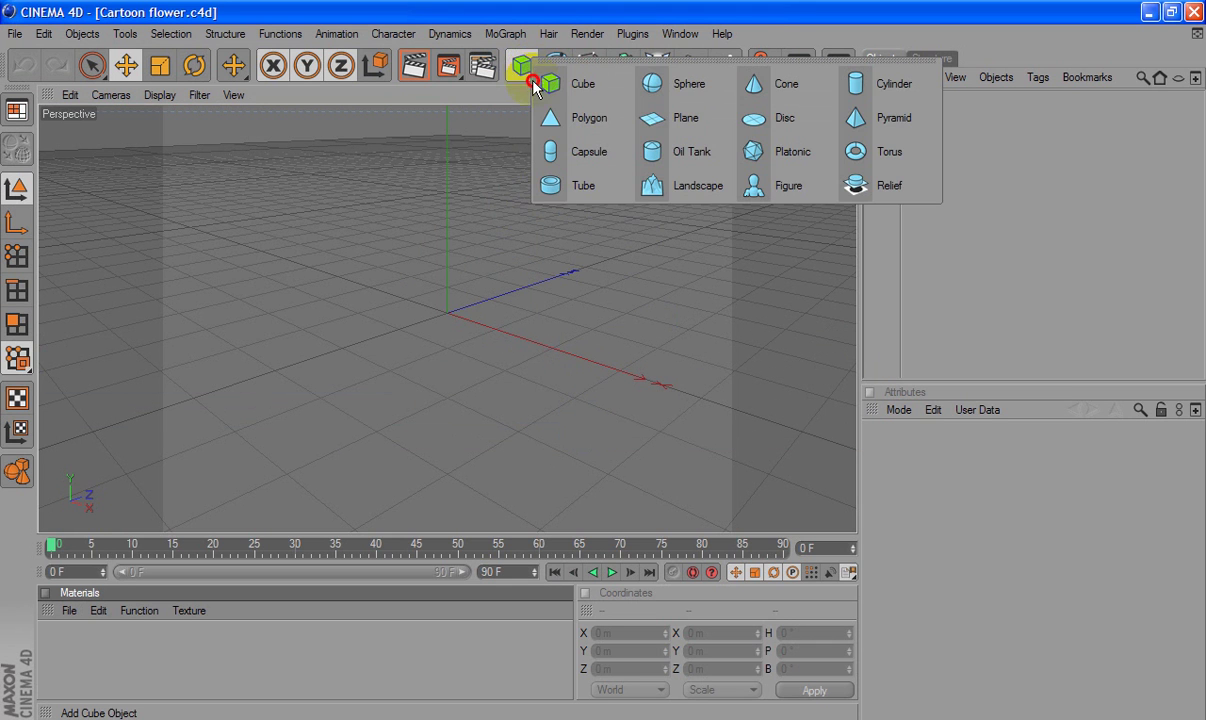
{"action": "left_click", "coordinate": [400, 315]}
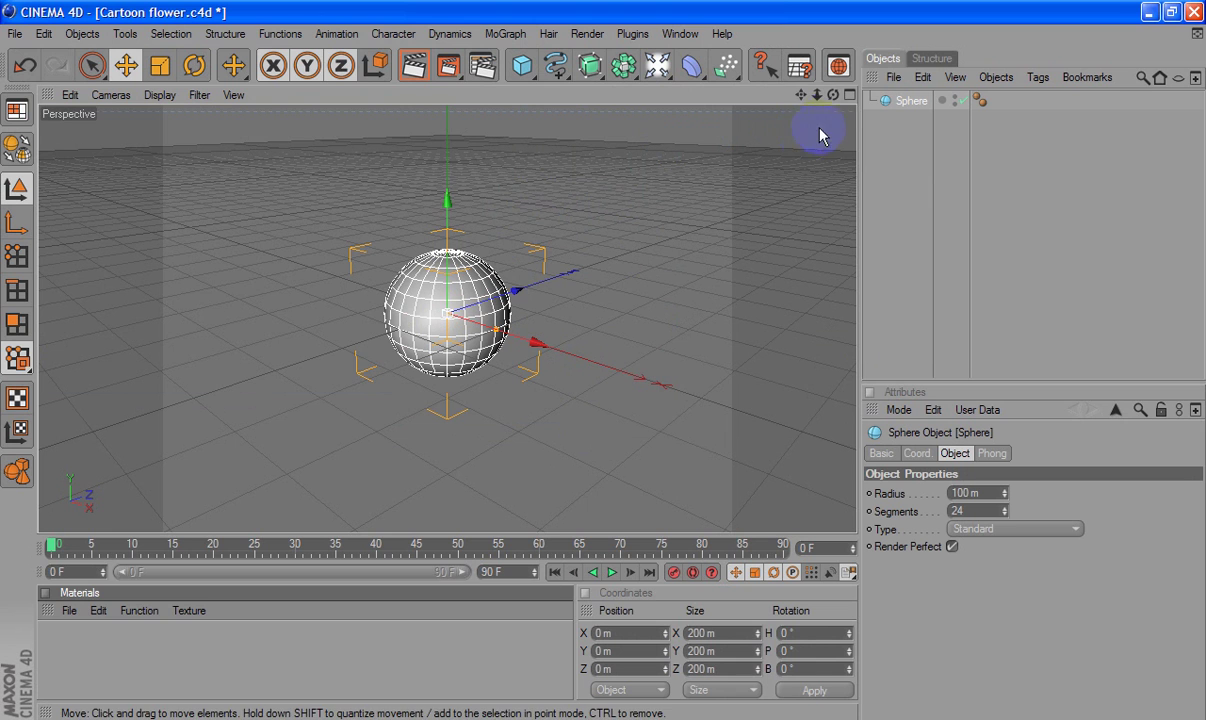
{"action": "left_click", "coordinate": [851, 94]}
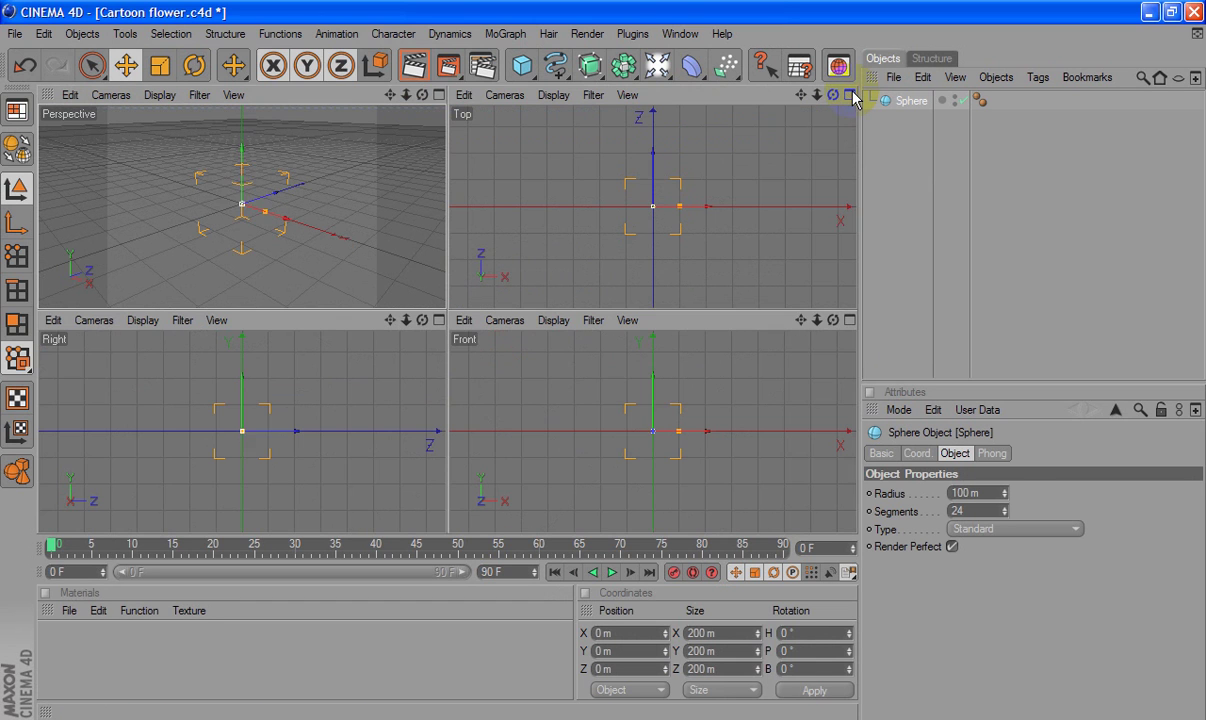
{"action": "left_click", "coordinate": [849, 317]}
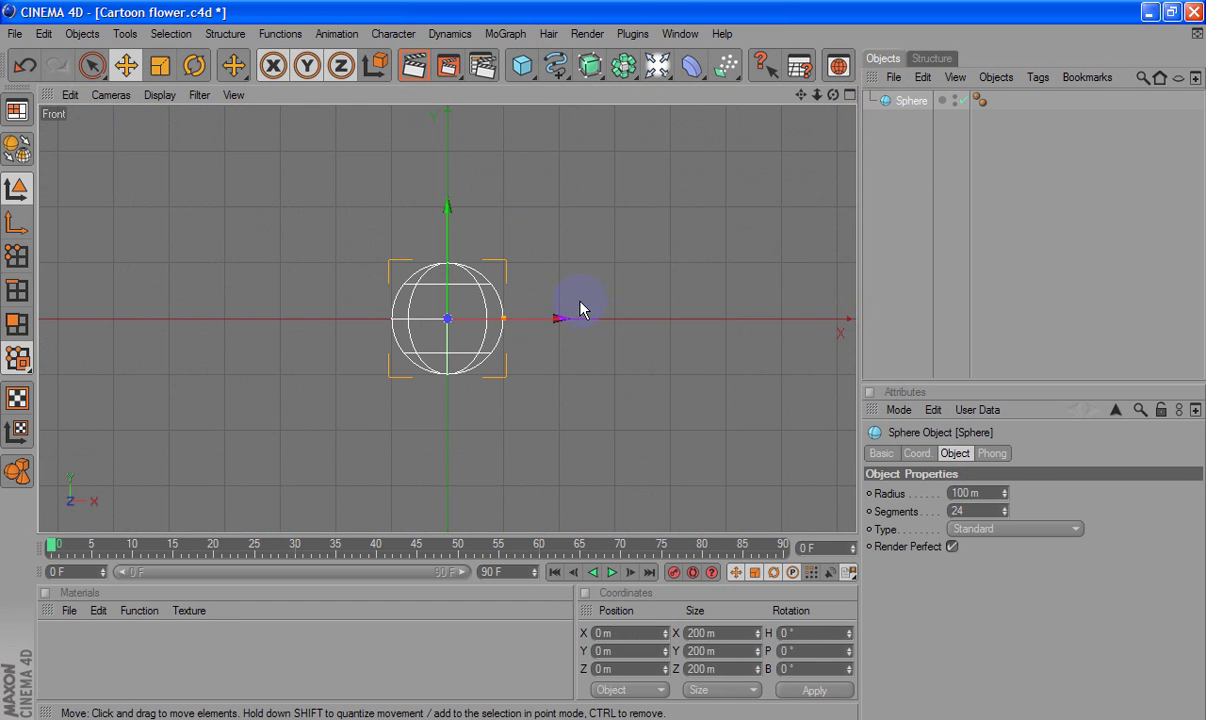
Zoom in and convert the Sphere into an editable polygon mesh
{"action": "scroll", "coordinate": [490, 326], "scroll_direction": "up", "scroll_amount": 2}
{"action": "scroll", "coordinate": [490, 326], "scroll_direction": "up", "scroll_amount": 2}
{"action": "scroll", "coordinate": [520, 316], "scroll_direction": "up", "scroll_amount": 1}
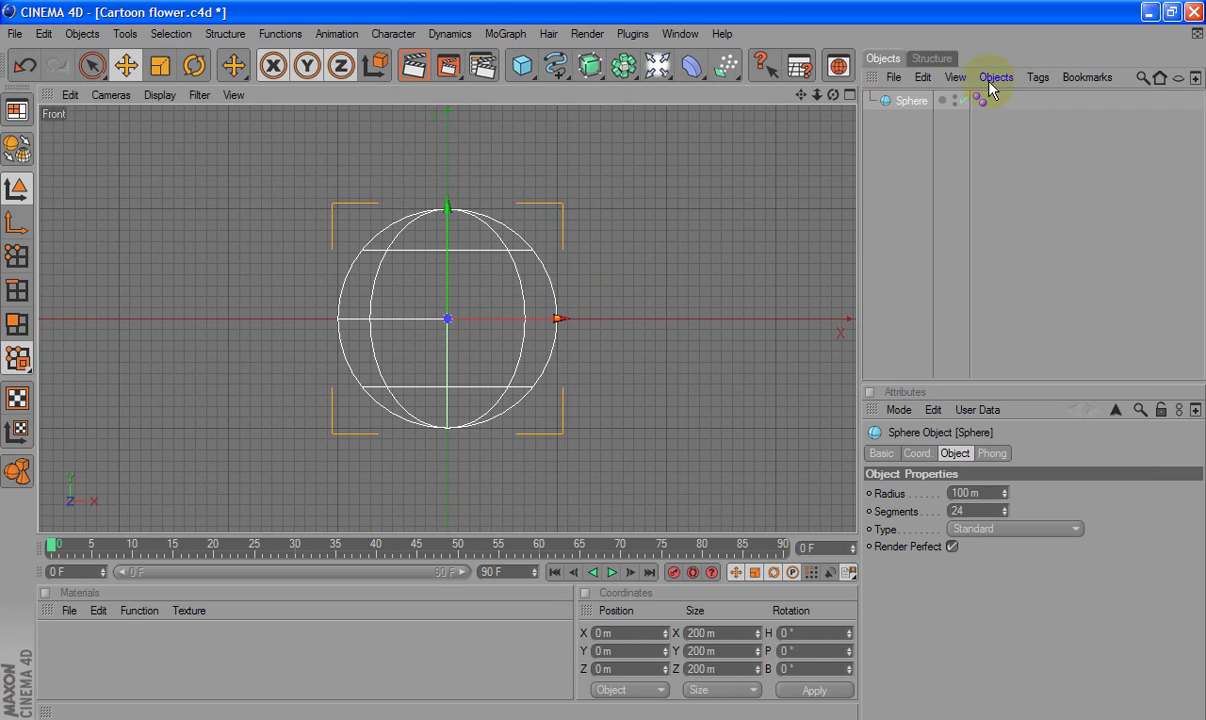
{"action": "right_click", "coordinate": [908, 101]}
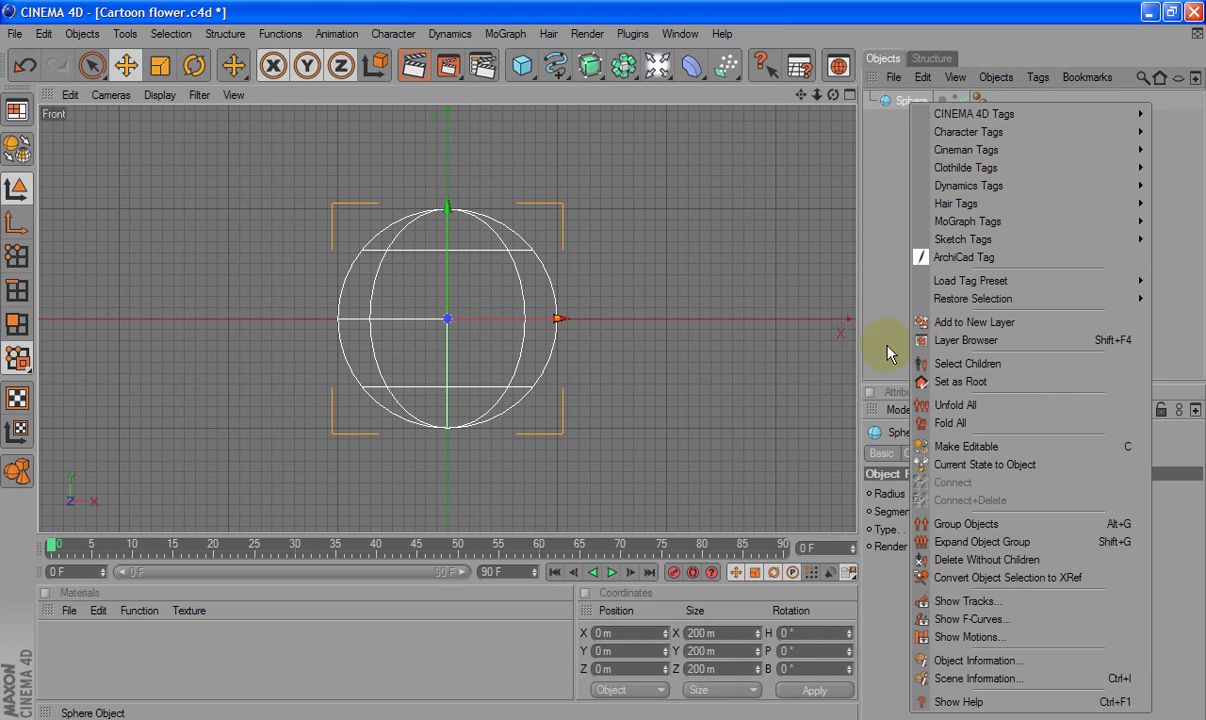
{"action": "left_click", "coordinate": [945, 447]}
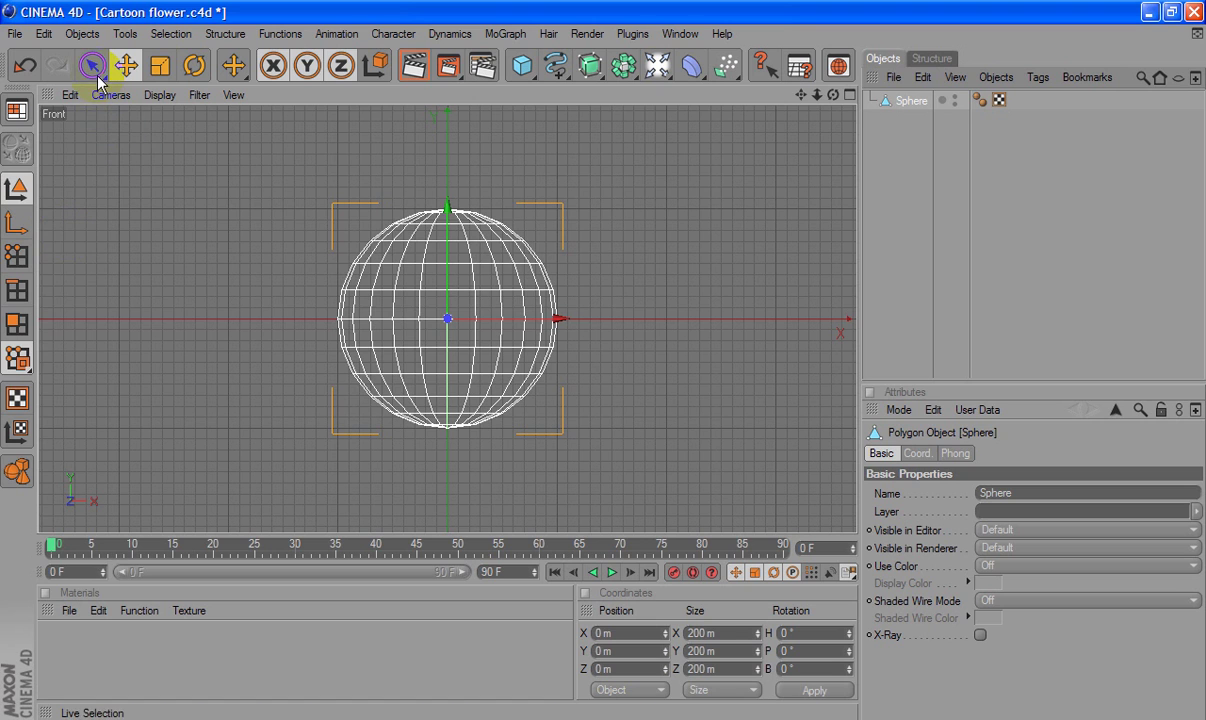
Rectangle-select the sphere's lower half, including hidden polygons, and delete it
{"action": "left_click", "coordinate": [17, 323]}
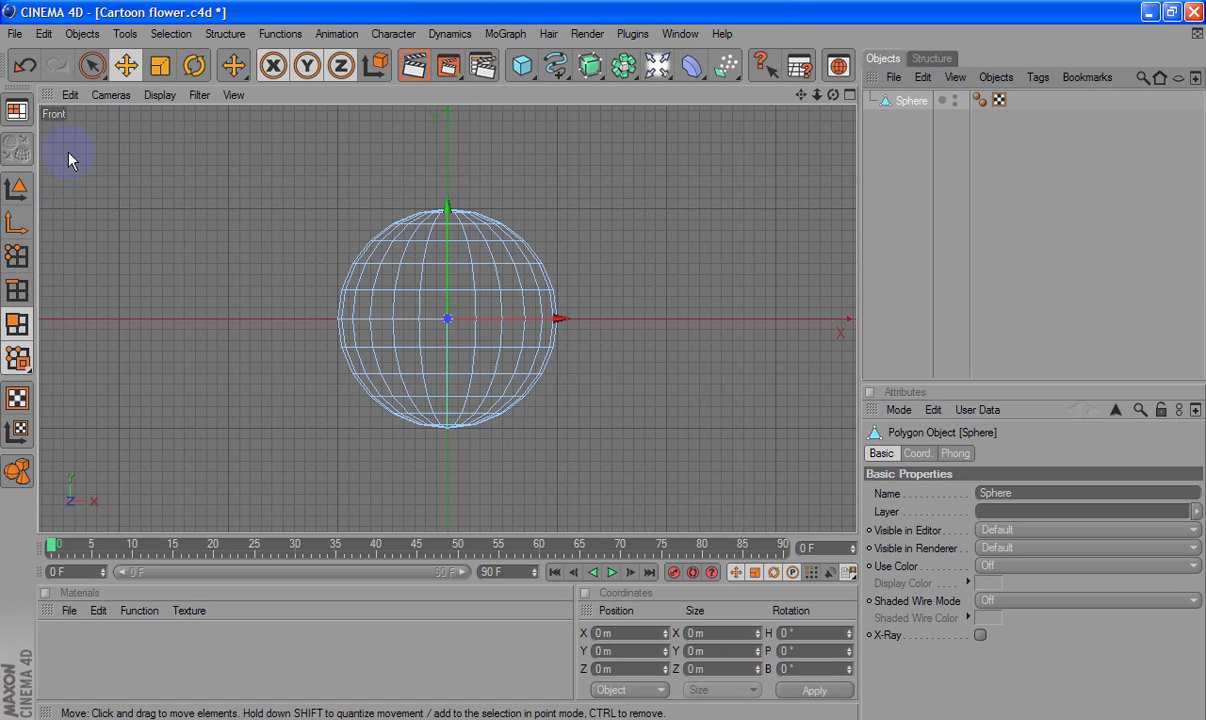
{"action": "left_click_drag", "start_coordinate": [91, 66], "coordinate": [125, 92]}
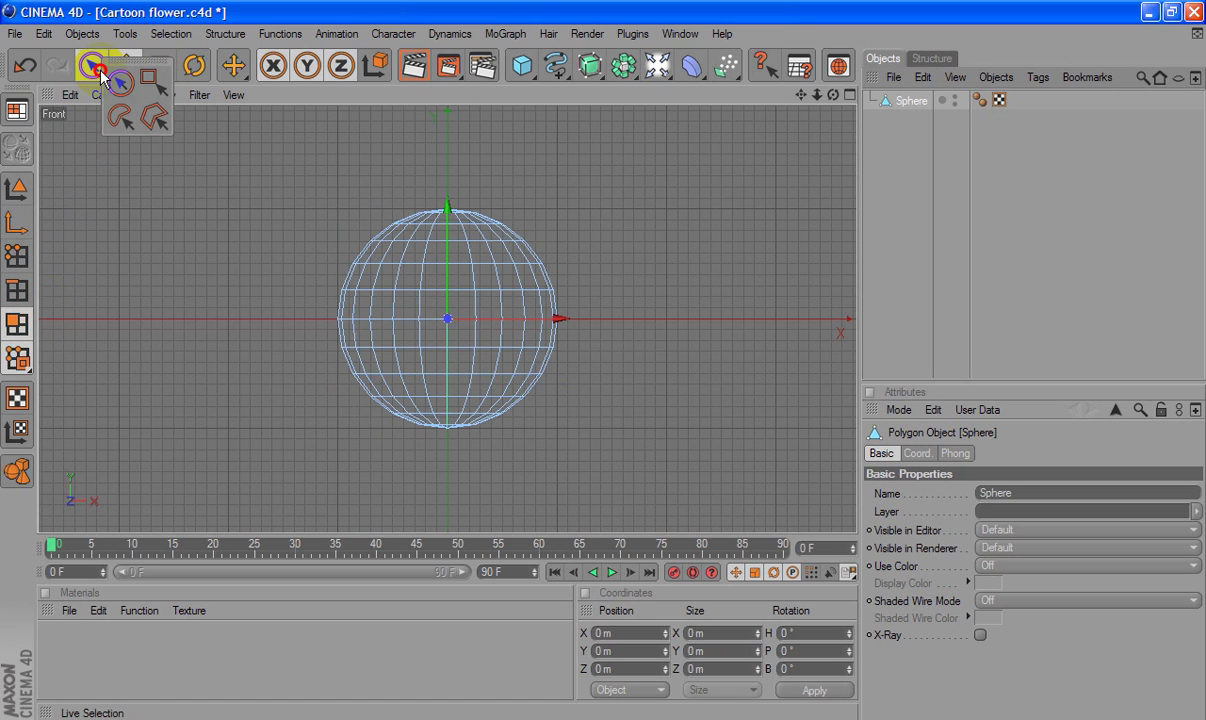
{"action": "left_click", "coordinate": [153, 82]}
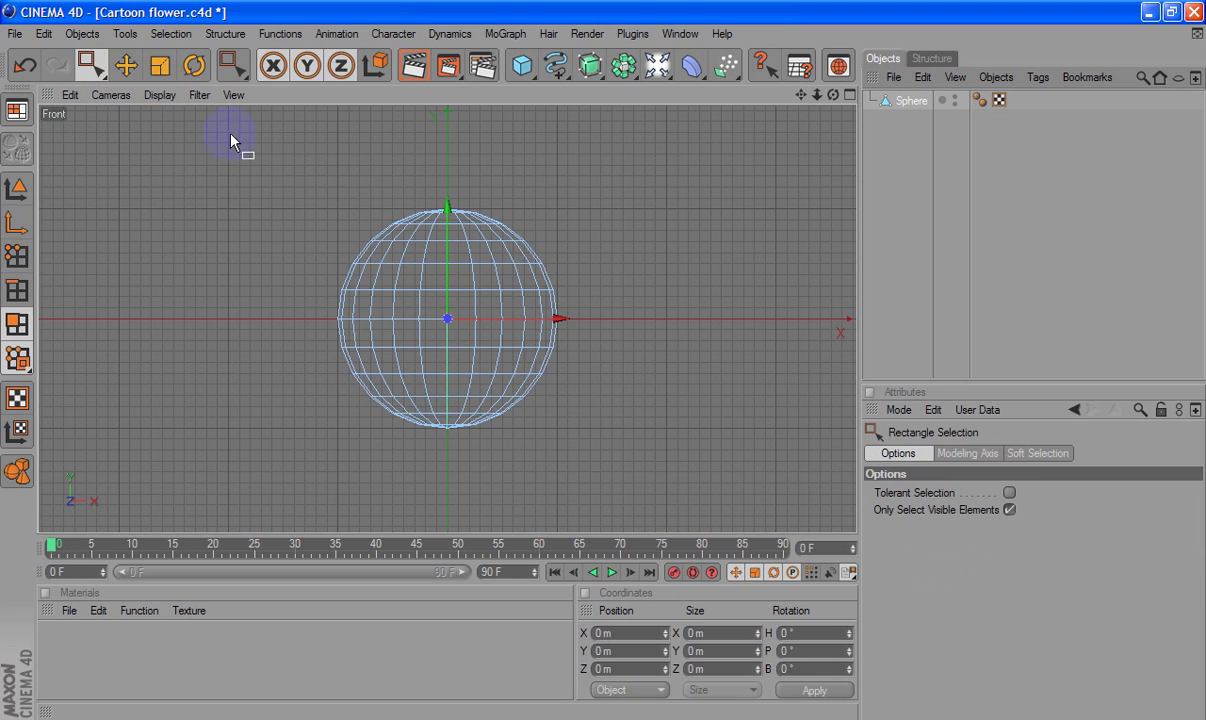
{"action": "left_click", "coordinate": [1010, 510]}
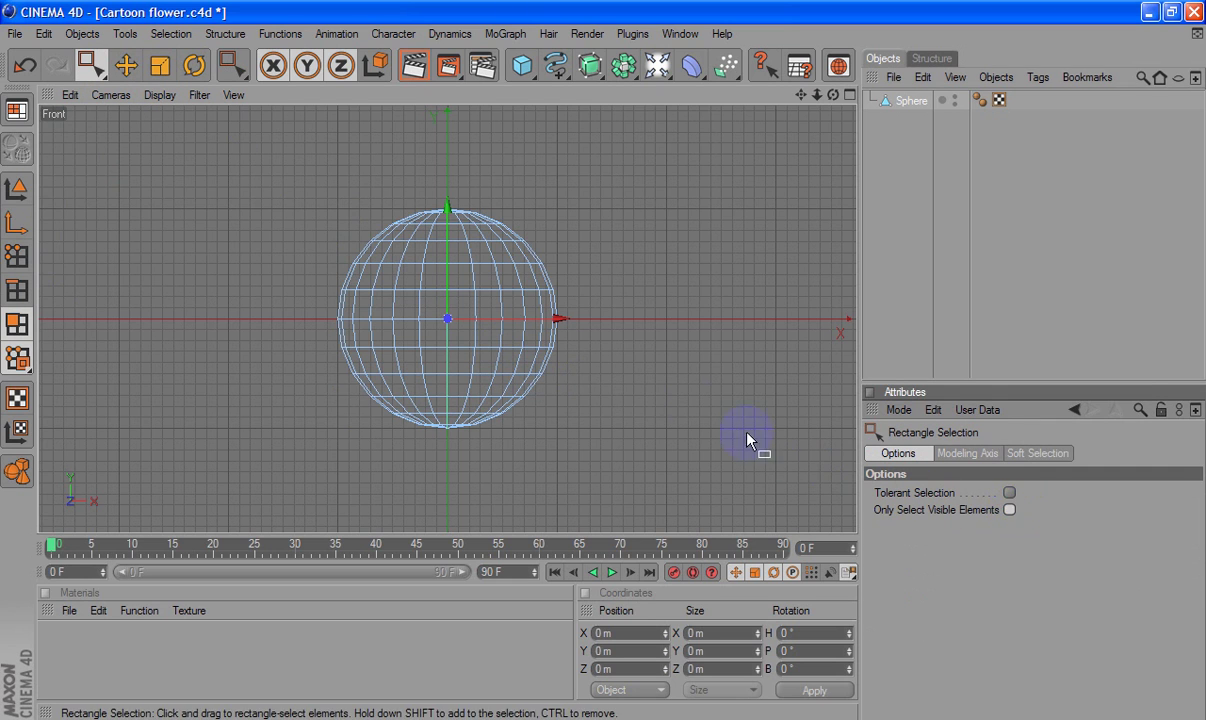
{"action": "left_click_drag", "start_coordinate": [308, 296], "coordinate": [651, 464]}
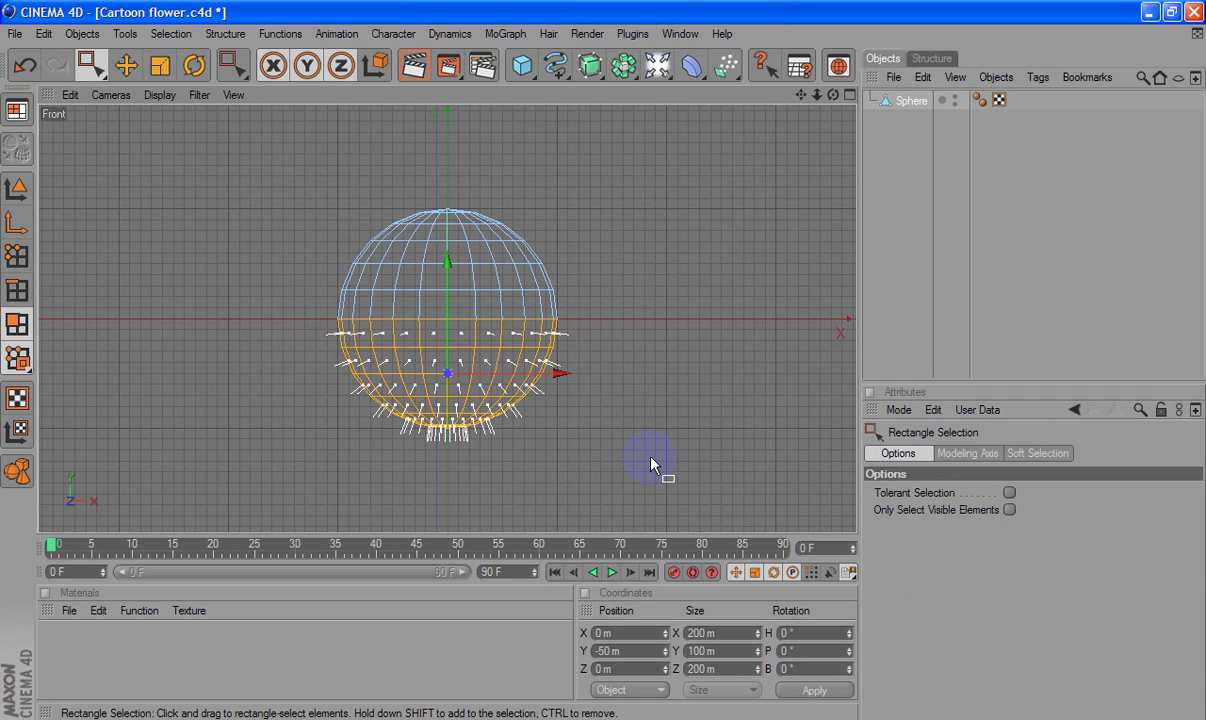
{"action": "left_click", "coordinate": [45, 34]}
{"action": "left_click", "coordinate": [70, 174]}
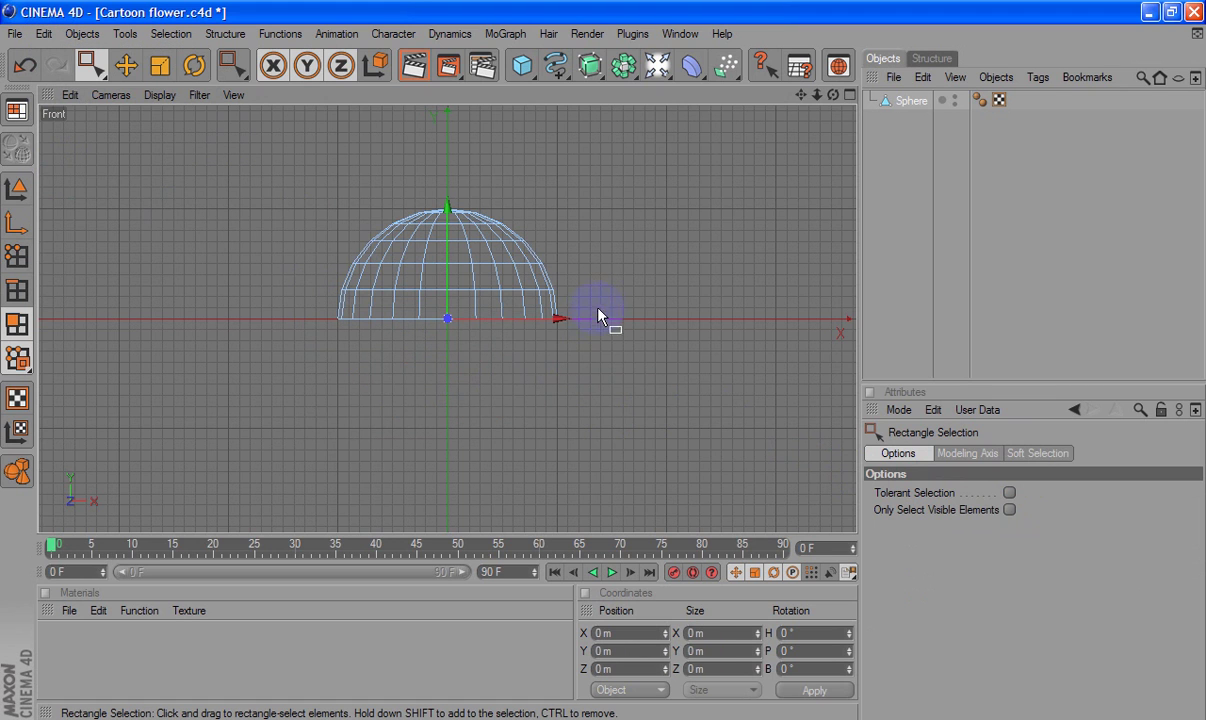
Select the bottom ring of points along the hemisphere's base and delete it
{"action": "left_click_drag", "start_coordinate": [570, 295], "coordinate": [281, 366]}
{"action": "left_click_drag", "start_coordinate": [329, 290], "coordinate": [612, 348]}
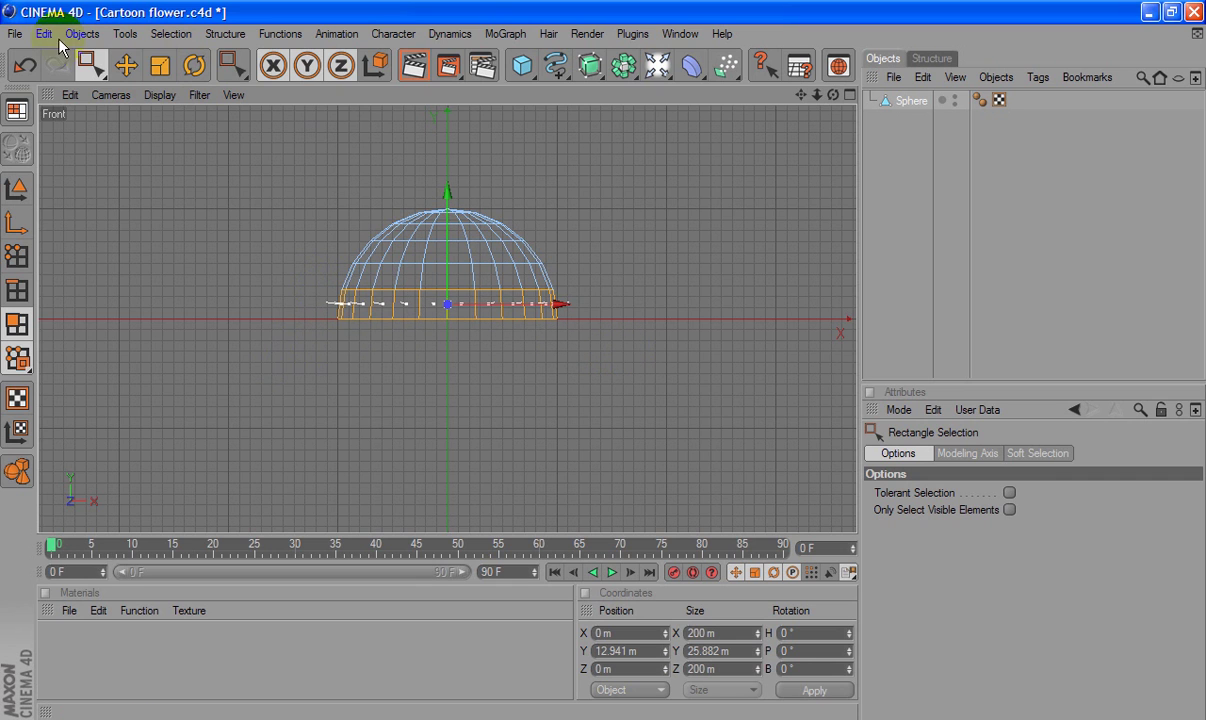
{"action": "left_click", "coordinate": [44, 33]}
{"action": "left_click", "coordinate": [110, 170]}
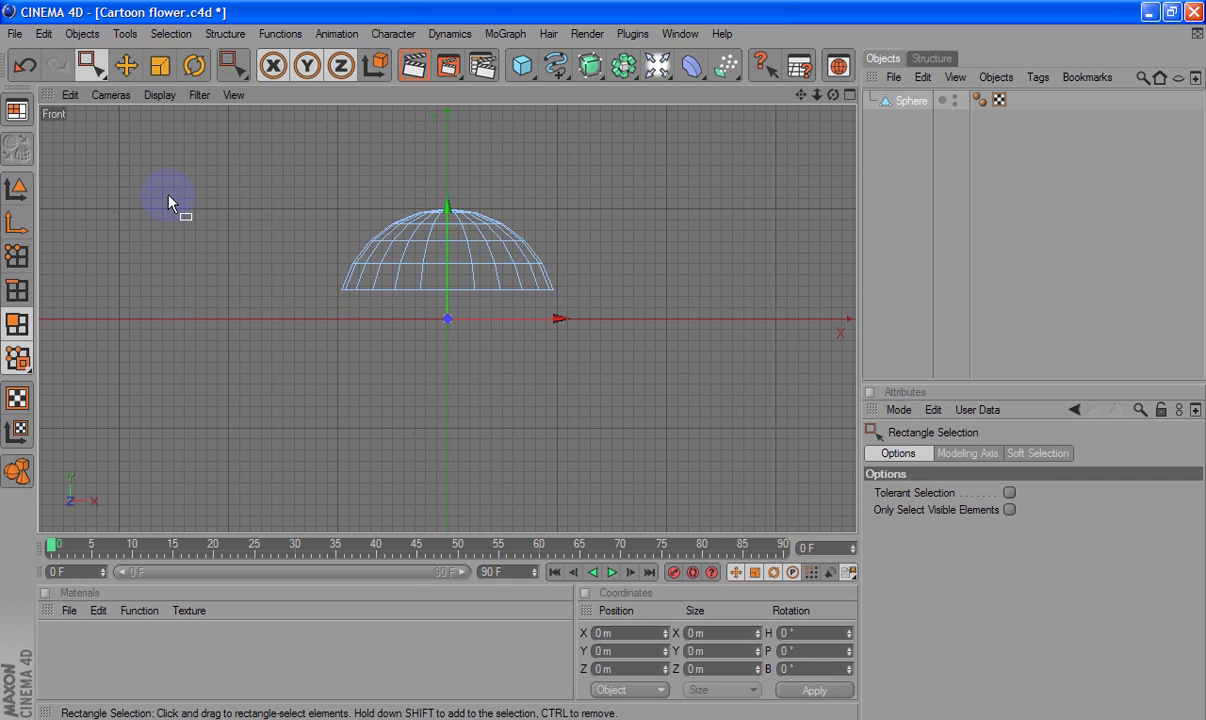
In the maximized, zoomed Top view, Live-select the dome's outer two polygon rings
{"action": "left_click", "coordinate": [848, 98]}
{"action": "left_click", "coordinate": [434, 94]}
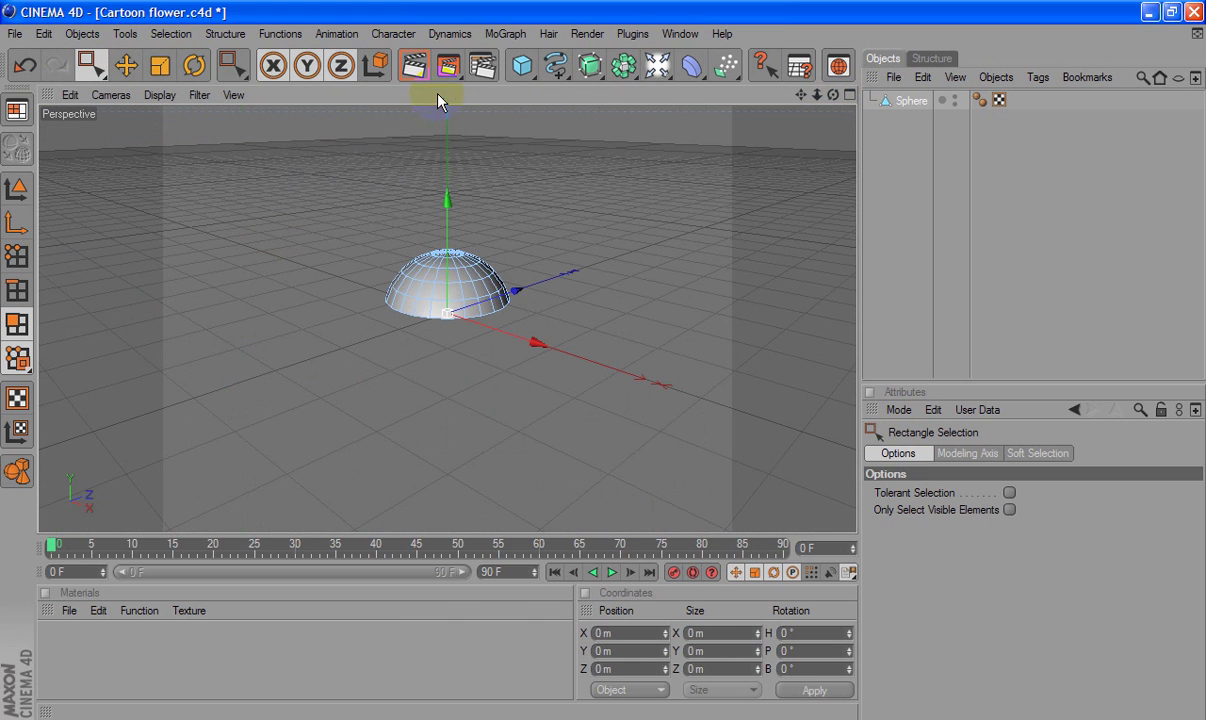
{"action": "left_click", "coordinate": [849, 94]}
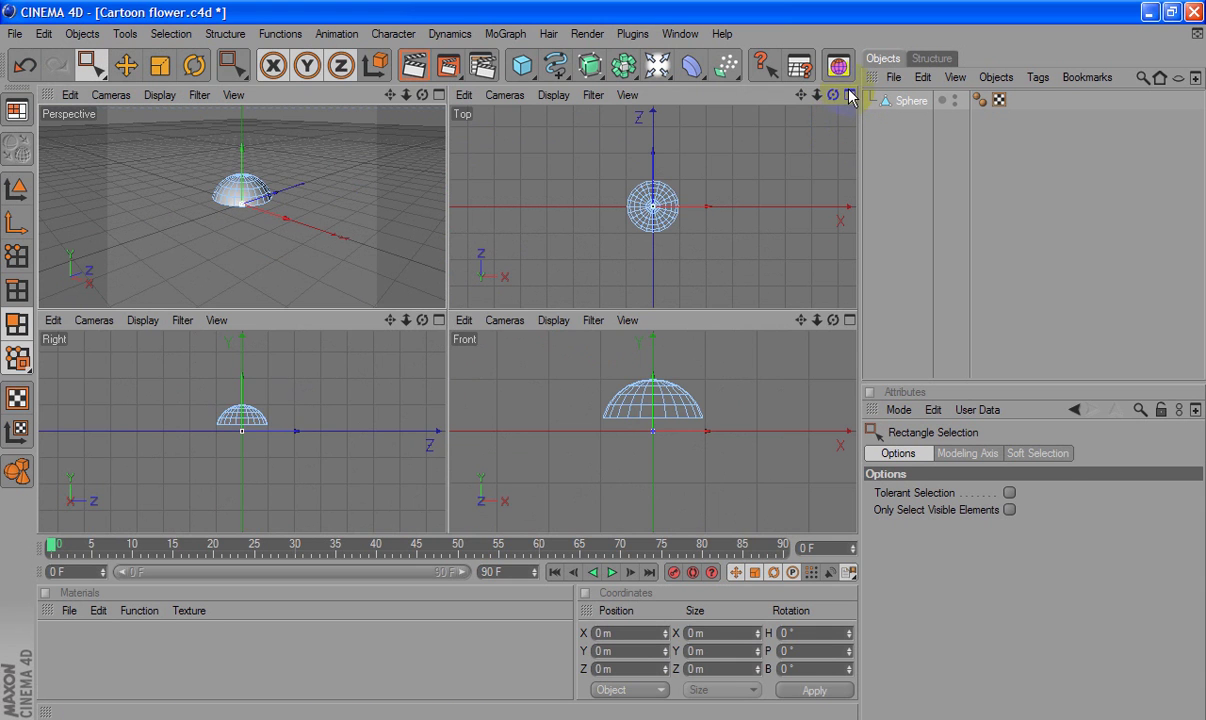
{"action": "left_click", "coordinate": [850, 96]}
{"action": "scroll", "coordinate": [502, 325], "scroll_direction": "up", "scroll_amount": 5}
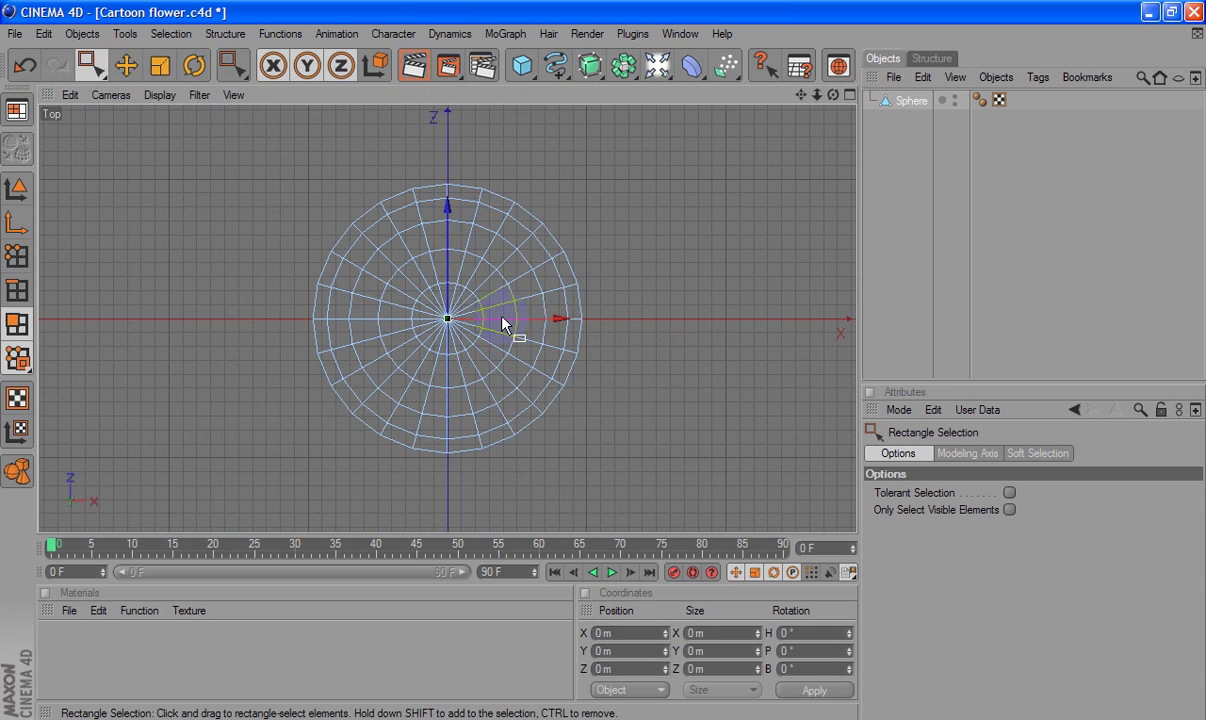
{"action": "scroll", "coordinate": [502, 325], "scroll_direction": "up", "scroll_amount": 1}
{"action": "scroll", "coordinate": [502, 325], "scroll_direction": "up", "scroll_amount": 1}
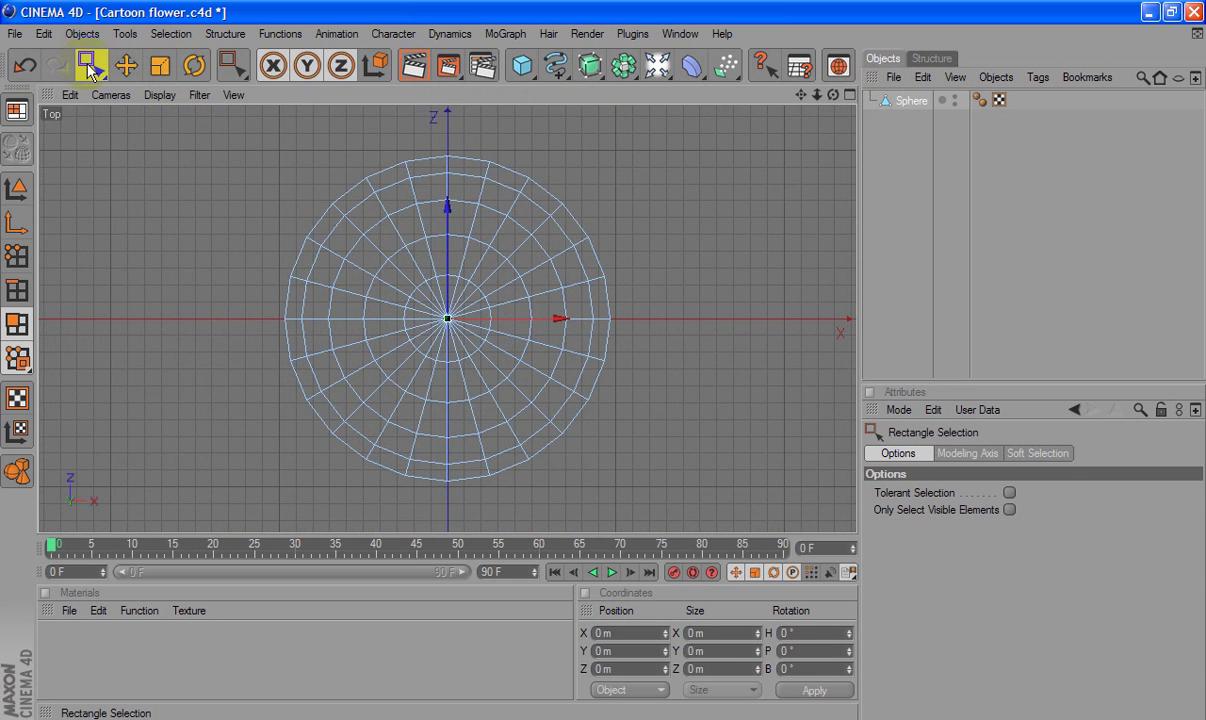
{"action": "left_click", "coordinate": [90, 66]}
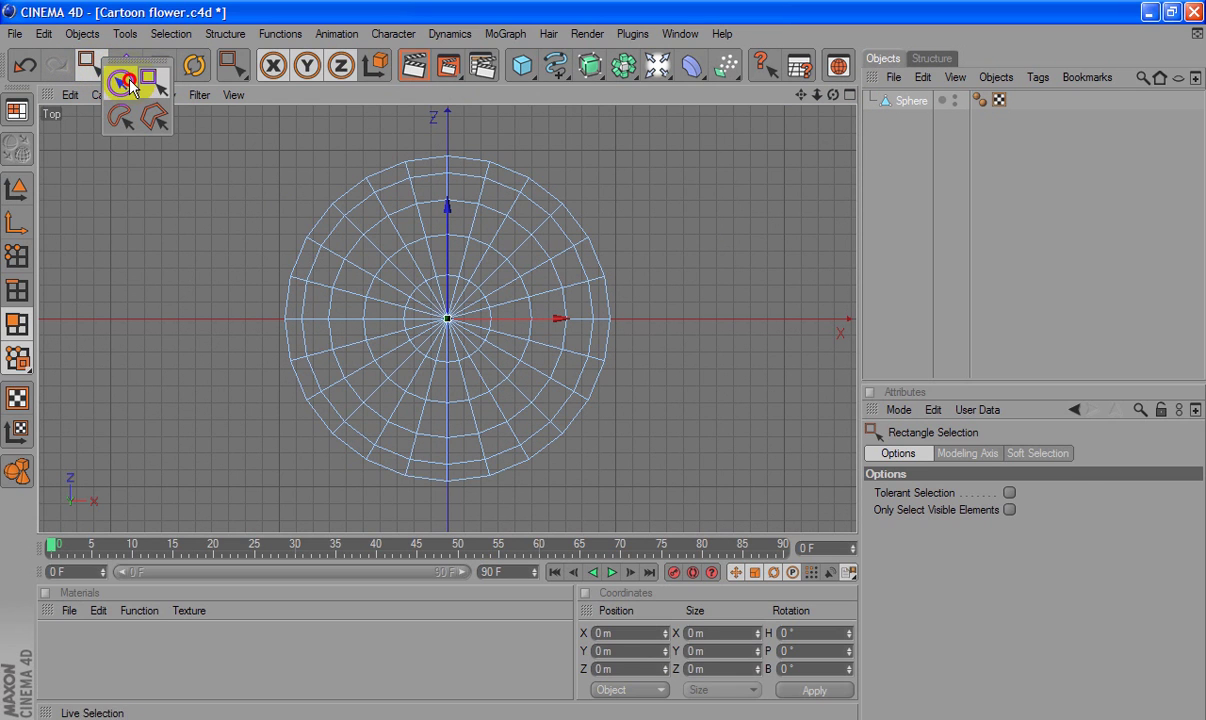
{"action": "left_click", "coordinate": [129, 79]}
{"action": "left_click", "coordinate": [328, 232]}
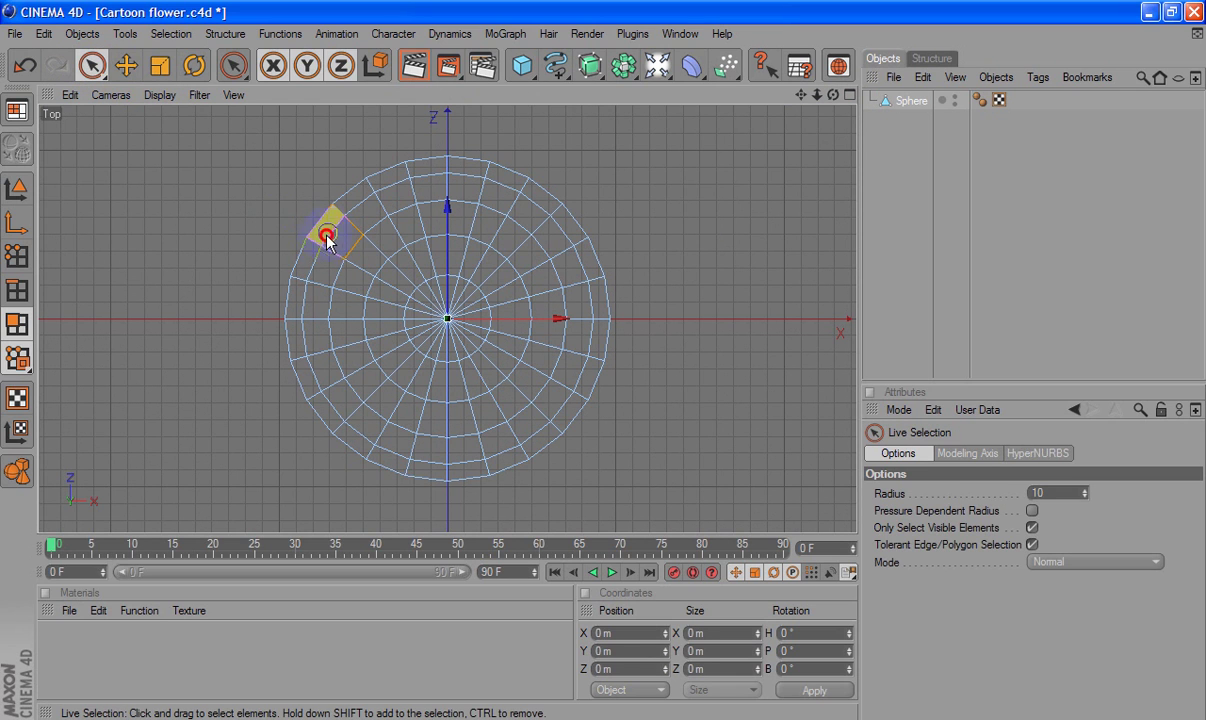
{"action": "mouse_move", "coordinate": [328, 235]}
{"action": "left_mouse_down"}
{"action": "mouse_move", "coordinate": [318, 351]}
{"action": "mouse_move", "coordinate": [307, 289]}
{"action": "mouse_move", "coordinate": [304, 405]}
{"action": "mouse_move", "coordinate": [435, 473]}
{"action": "mouse_move", "coordinate": [512, 412]}
{"action": "mouse_move", "coordinate": [560, 305]}
{"action": "mouse_move", "coordinate": [550, 245]}
{"action": "mouse_move", "coordinate": [526, 198]}
{"action": "mouse_move", "coordinate": [412, 167]}
{"action": "mouse_move", "coordinate": [345, 237]}
{"action": "mouse_move", "coordinate": [328, 309]}
{"action": "mouse_move", "coordinate": [341, 378]}
{"action": "mouse_move", "coordinate": [404, 418]}
{"action": "mouse_move", "coordinate": [485, 426]}
{"action": "mouse_move", "coordinate": [552, 377]}
{"action": "mouse_move", "coordinate": [541, 256]}
{"action": "mouse_move", "coordinate": [503, 216]}
{"action": "mouse_move", "coordinate": [393, 213]}
{"action": "mouse_move", "coordinate": [358, 265]}
{"action": "left_mouse_up"}
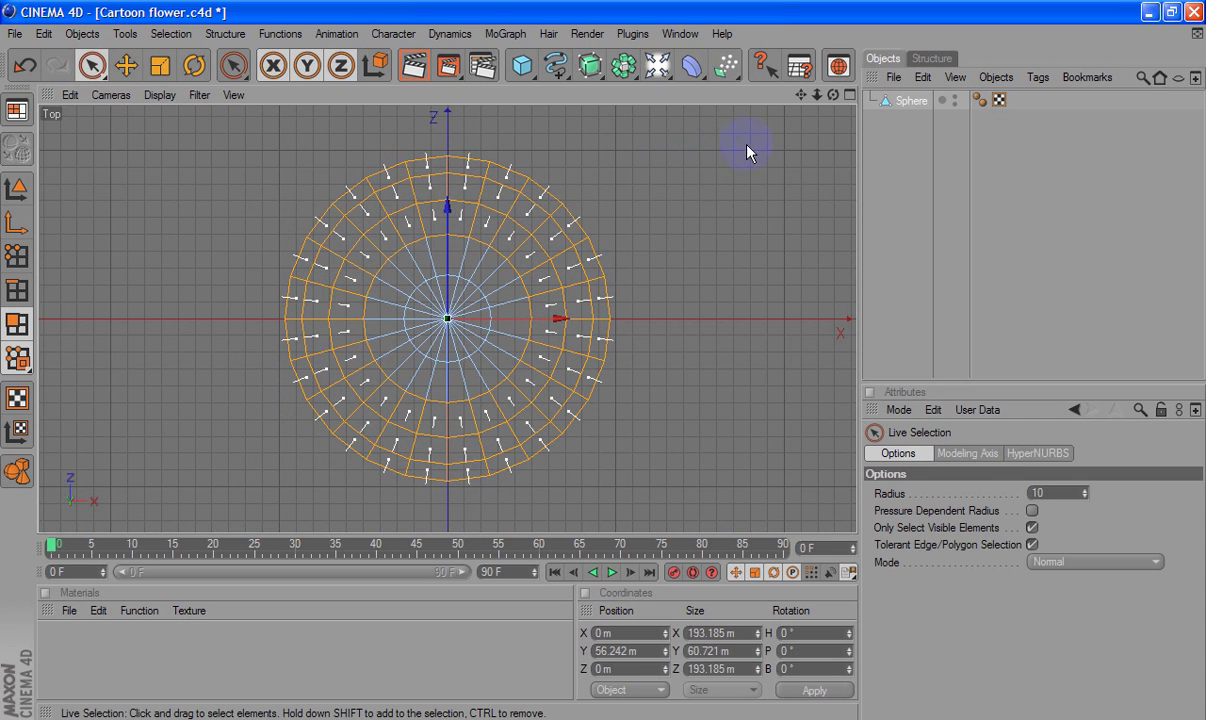
Maximize and zoom the Perspective view, then start an Extrude on the selected polygons
{"action": "left_click", "coordinate": [849, 94]}
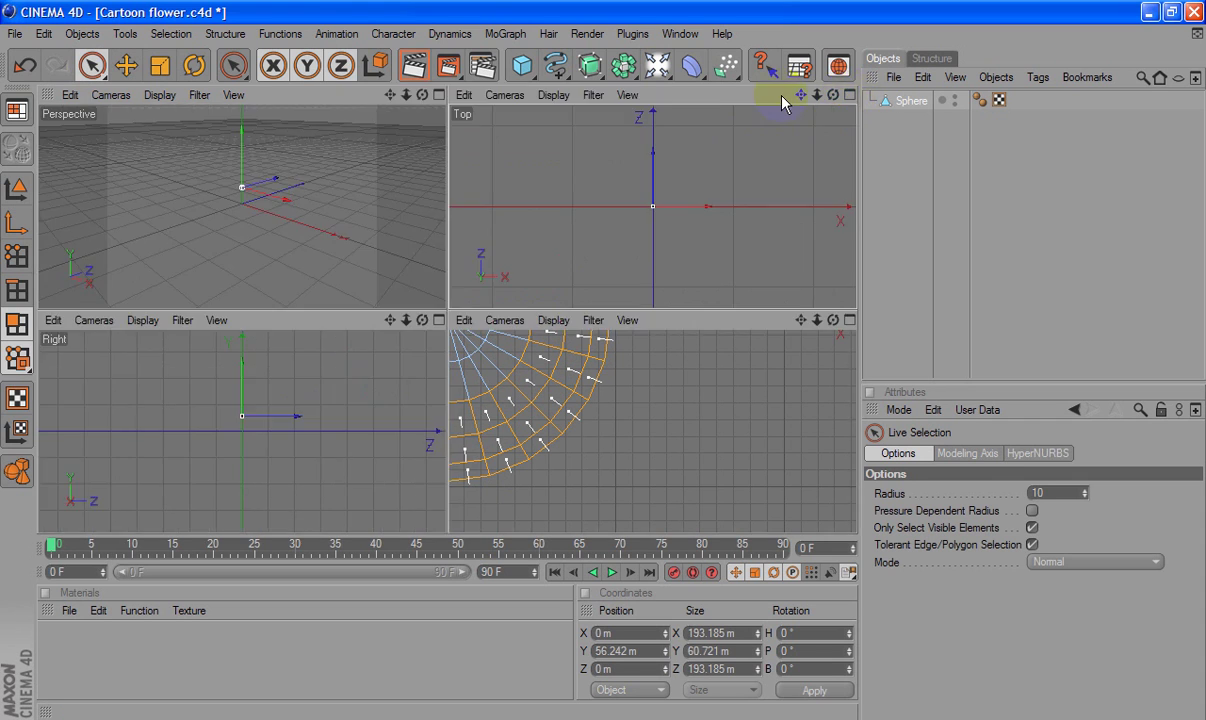
{"action": "left_click", "coordinate": [439, 94]}
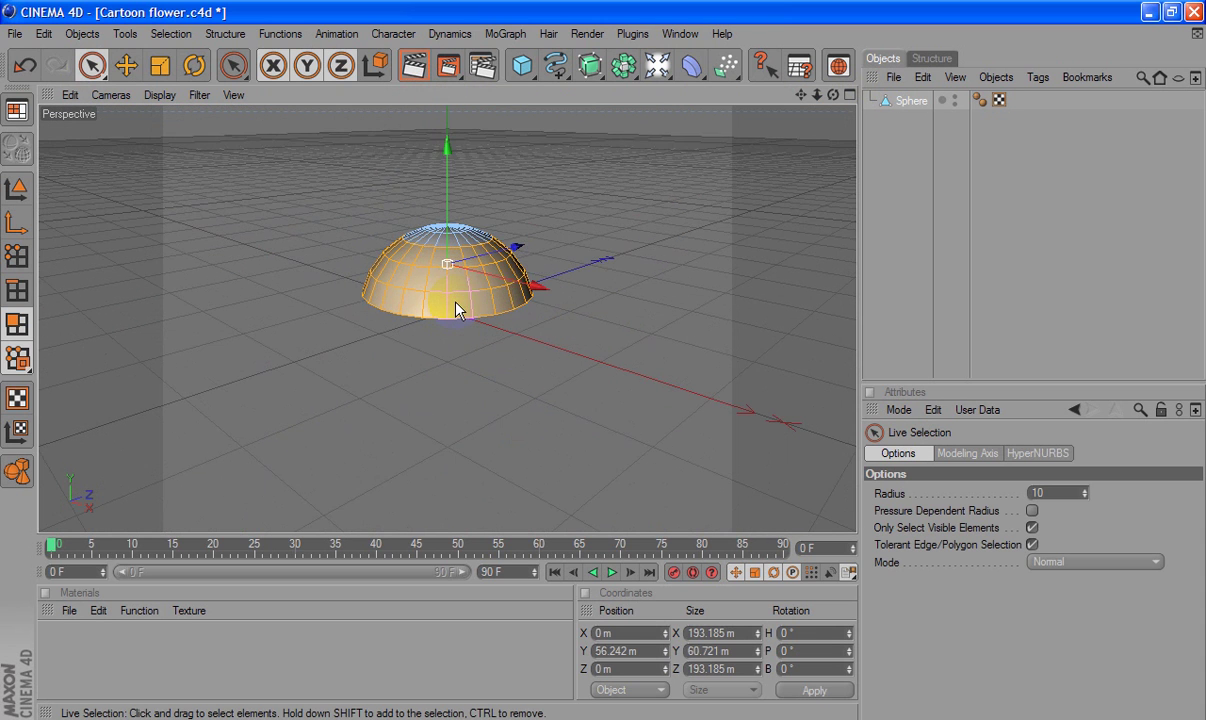
{"action": "left_click_drag", "start_coordinate": [455, 310], "coordinate": [470, 287], "text": "alt"}
{"action": "scroll", "coordinate": [603, 360], "scroll_direction": "up", "scroll_amount": 1}
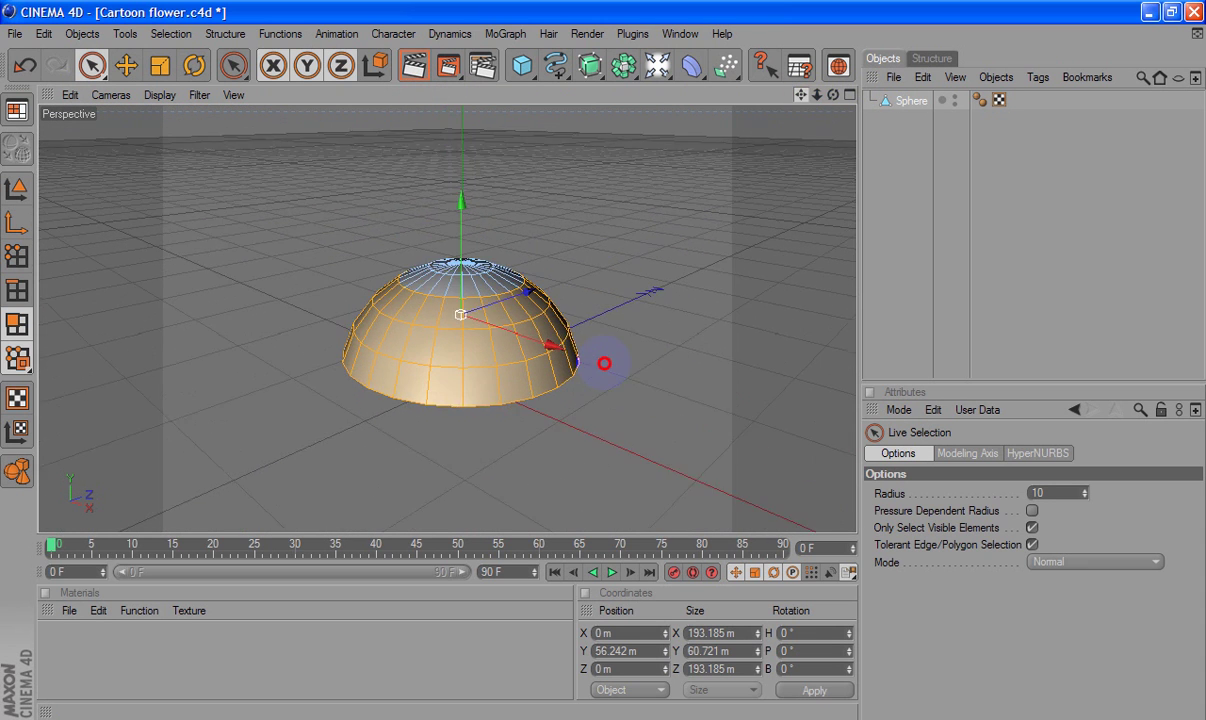
{"action": "scroll", "coordinate": [694, 270], "scroll_direction": "up", "scroll_amount": 1}
{"action": "scroll", "coordinate": [659, 270], "scroll_direction": "up", "scroll_amount": 2}
{"action": "scroll", "coordinate": [660, 258], "scroll_direction": "up", "scroll_amount": 1}
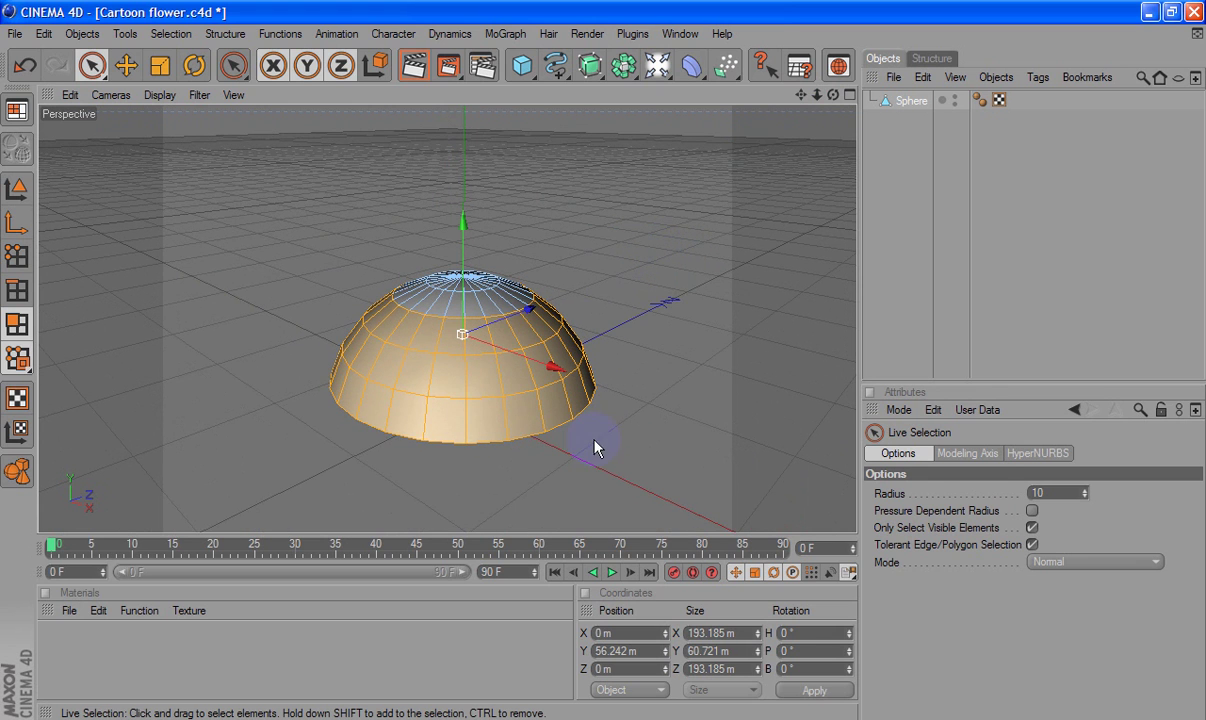
{"action": "left_click", "coordinate": [434, 418]}
{"action": "left_click", "coordinate": [212, 34]}
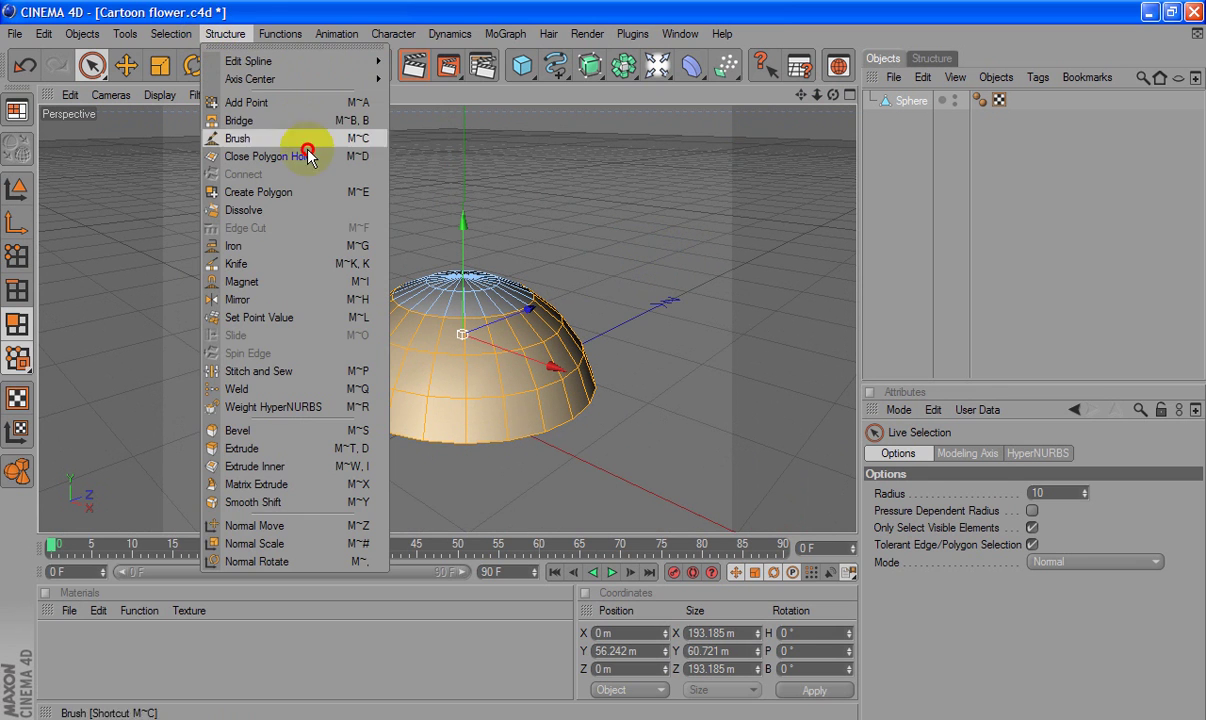
{"action": "left_click", "coordinate": [319, 433]}
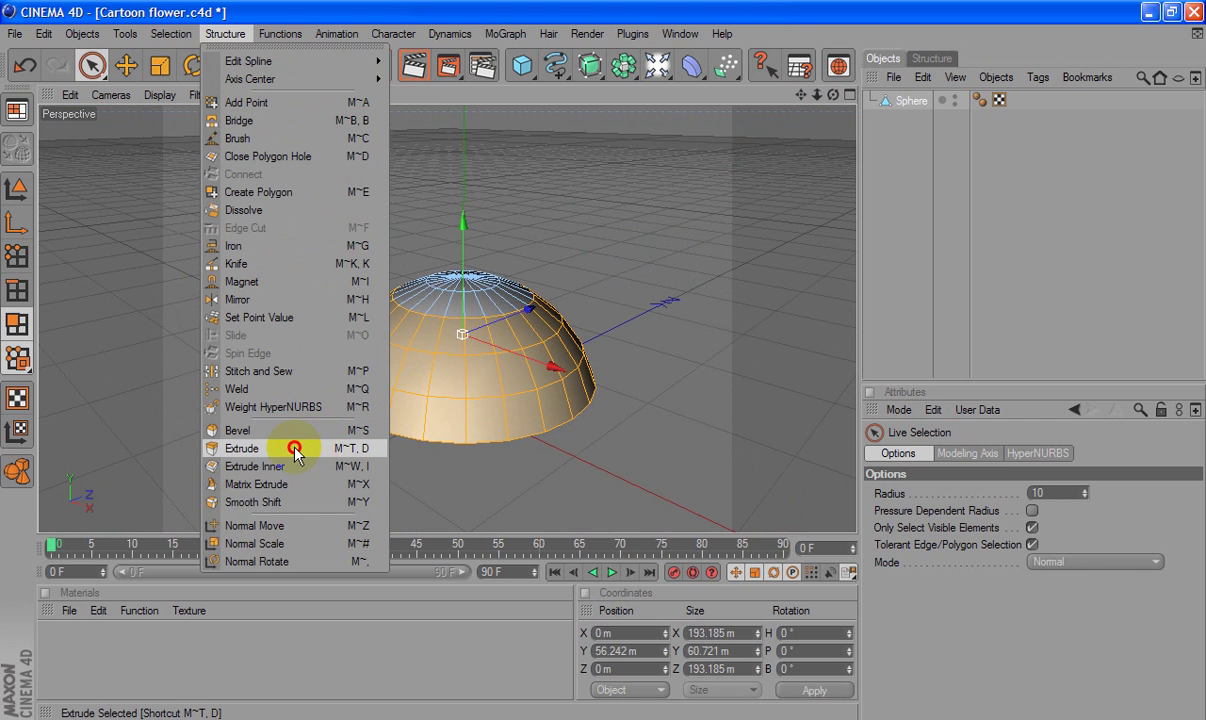
{"action": "left_click", "coordinate": [296, 449]}
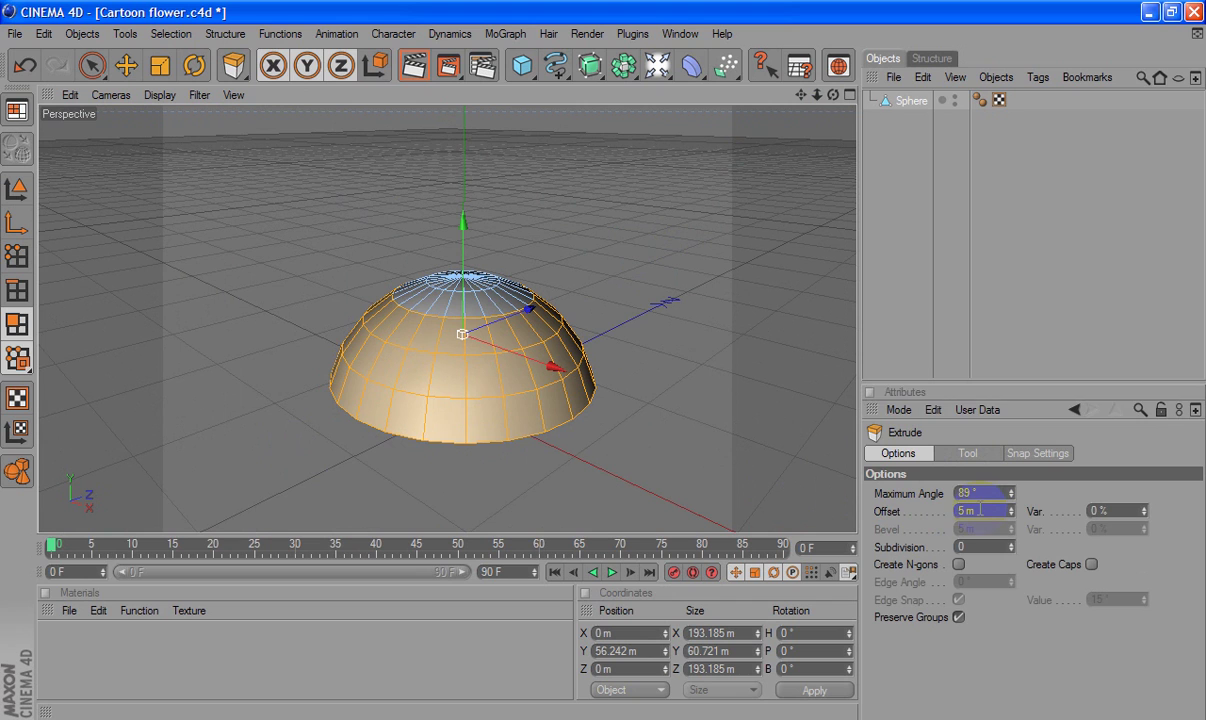
Set the extrusion Offset to 15 m with 50% variation and turn off Preserve Groups
{"action": "left_click", "coordinate": [936, 509]}
{"action": "type", "text": "15"}
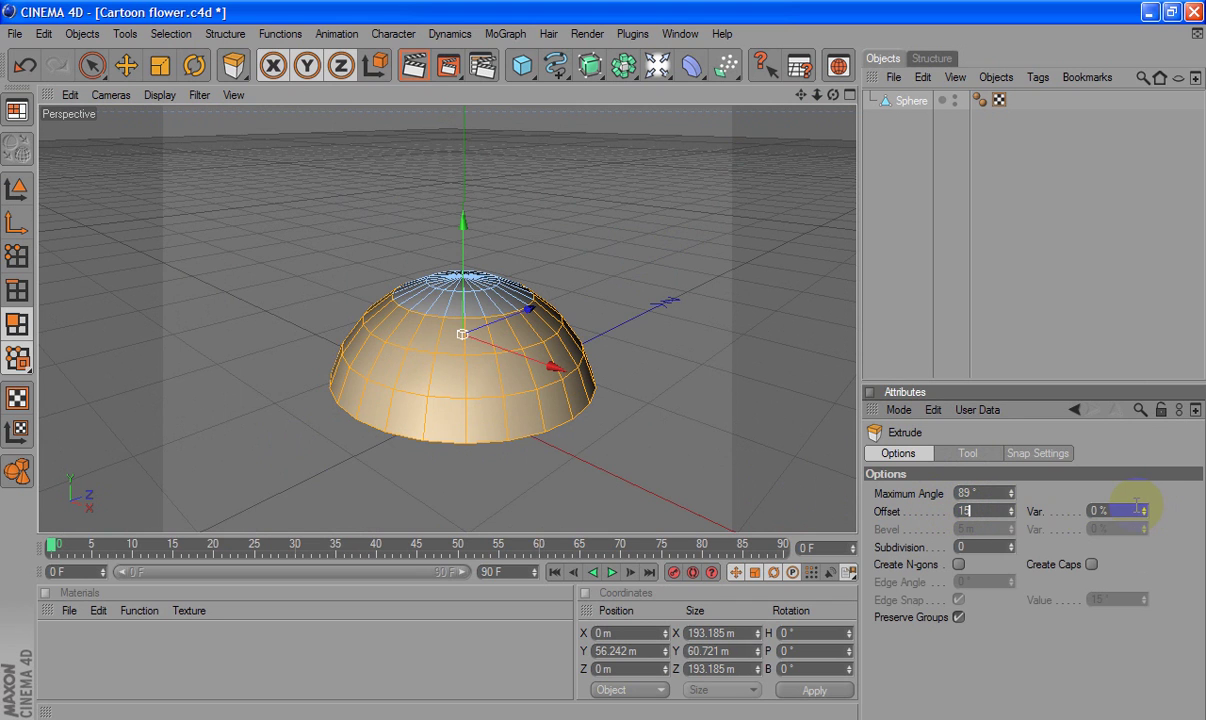
{"action": "key", "text": "Return"}
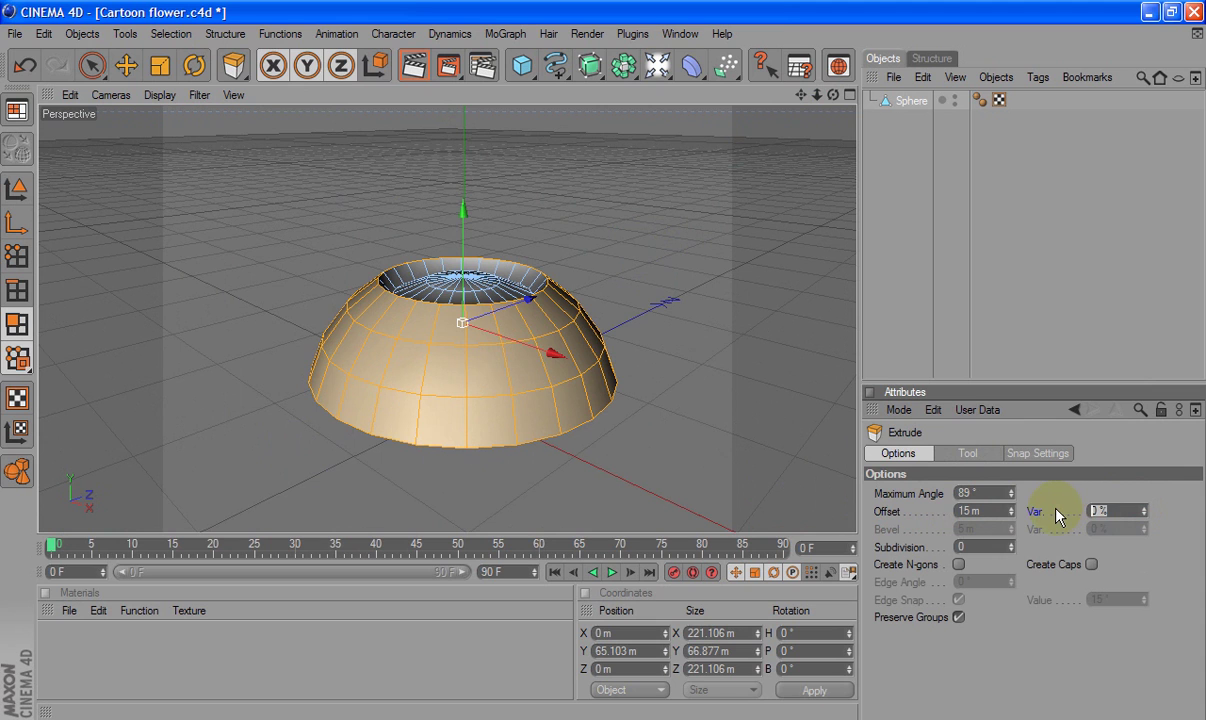
{"action": "type", "text": "50"}
{"action": "key", "text": "Return"}
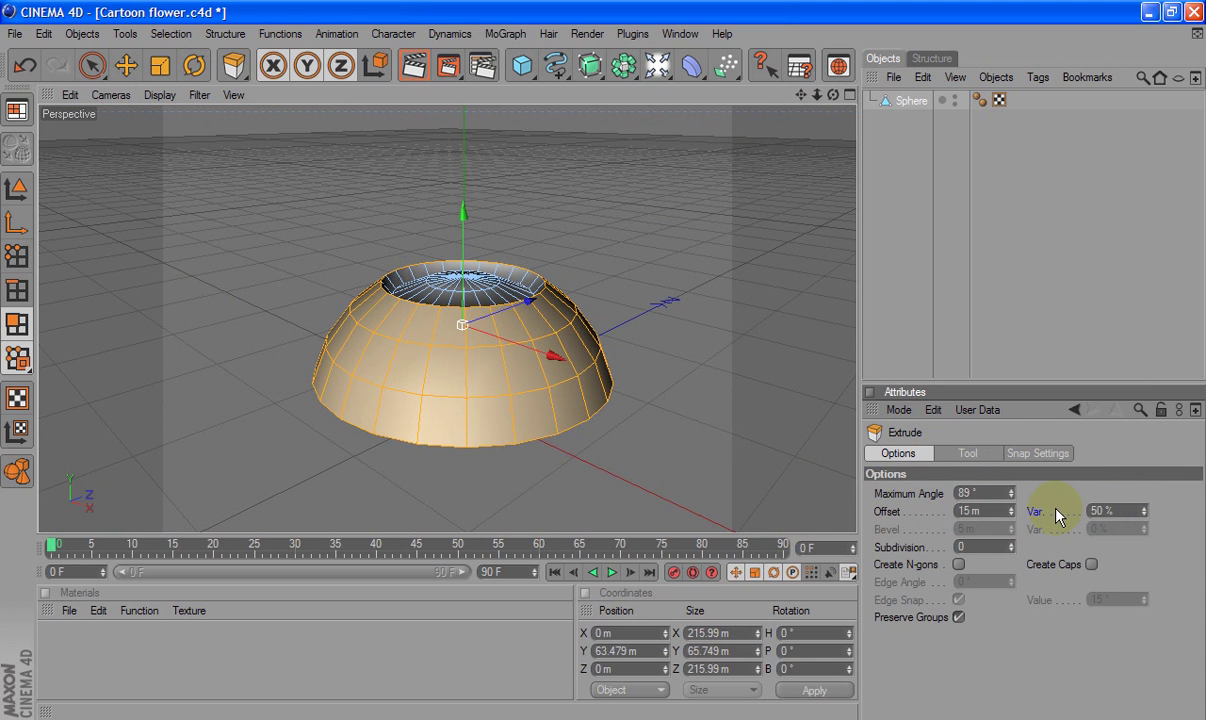
{"action": "left_click", "coordinate": [958, 617]}
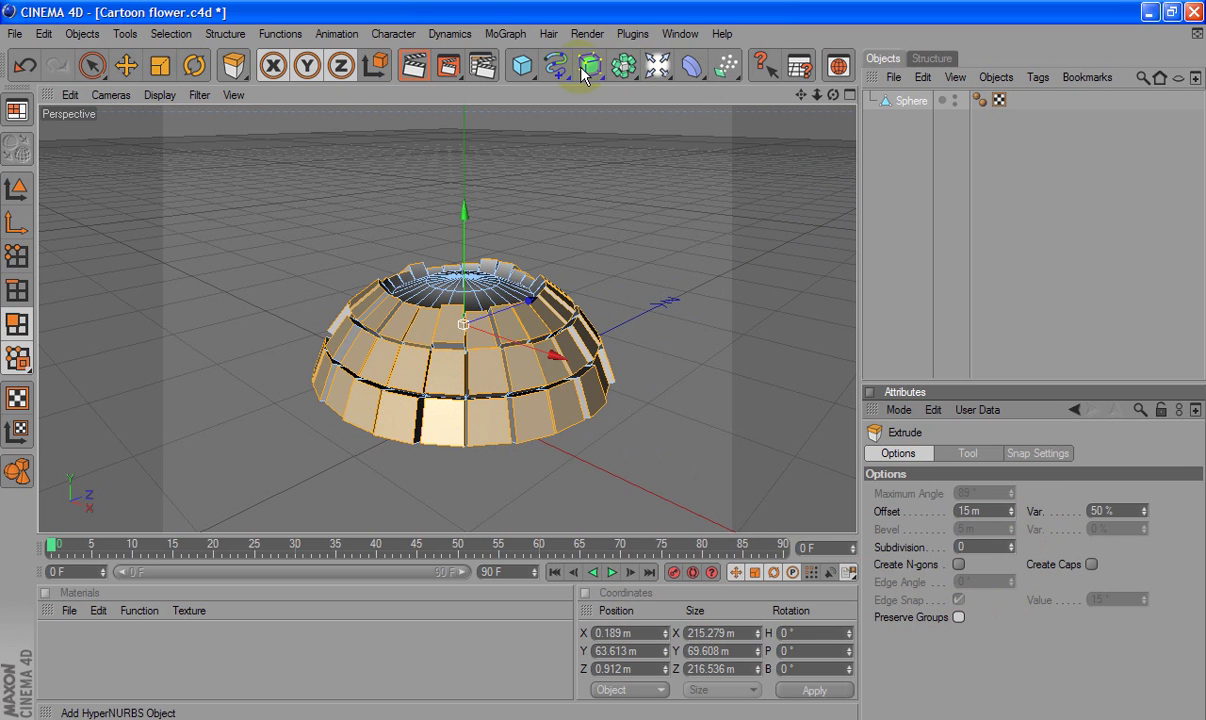
Add a HyperNURBS and nest the Sphere inside it to smooth the dome
{"action": "left_click_drag", "start_coordinate": [623, 65], "coordinate": [650, 81]}
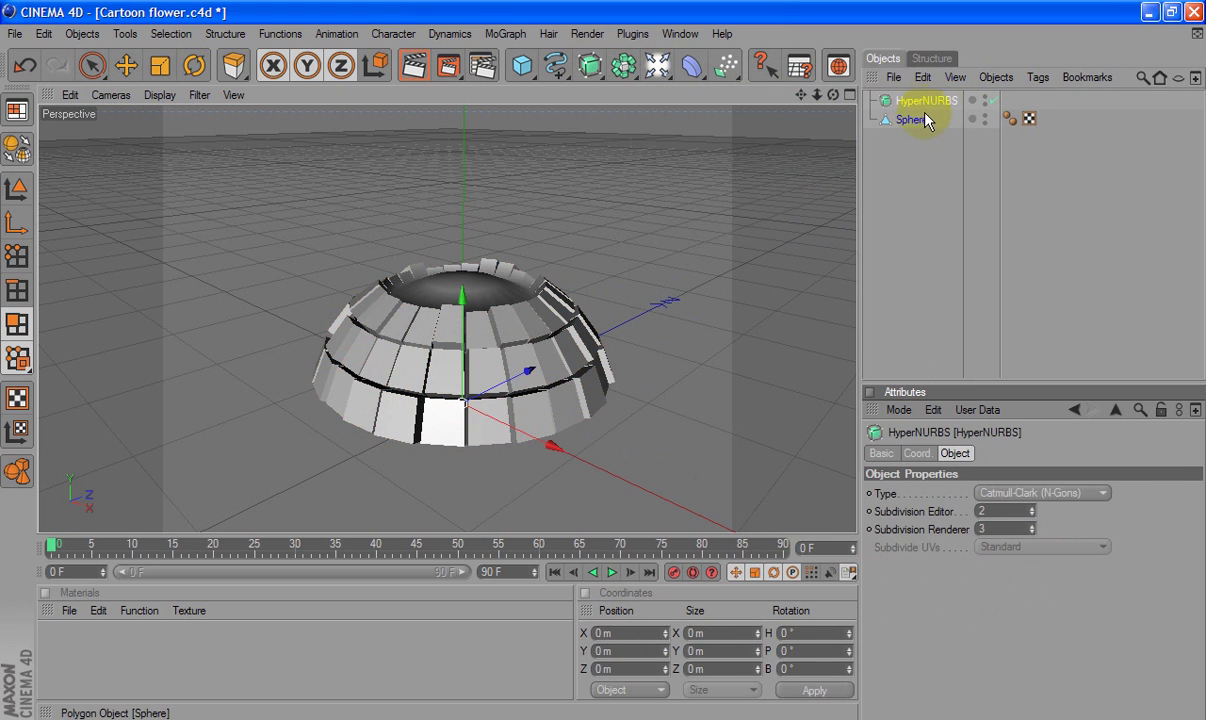
{"action": "left_click", "coordinate": [922, 121]}
{"action": "left_click_drag", "start_coordinate": [922, 104], "coordinate": [924, 102]}
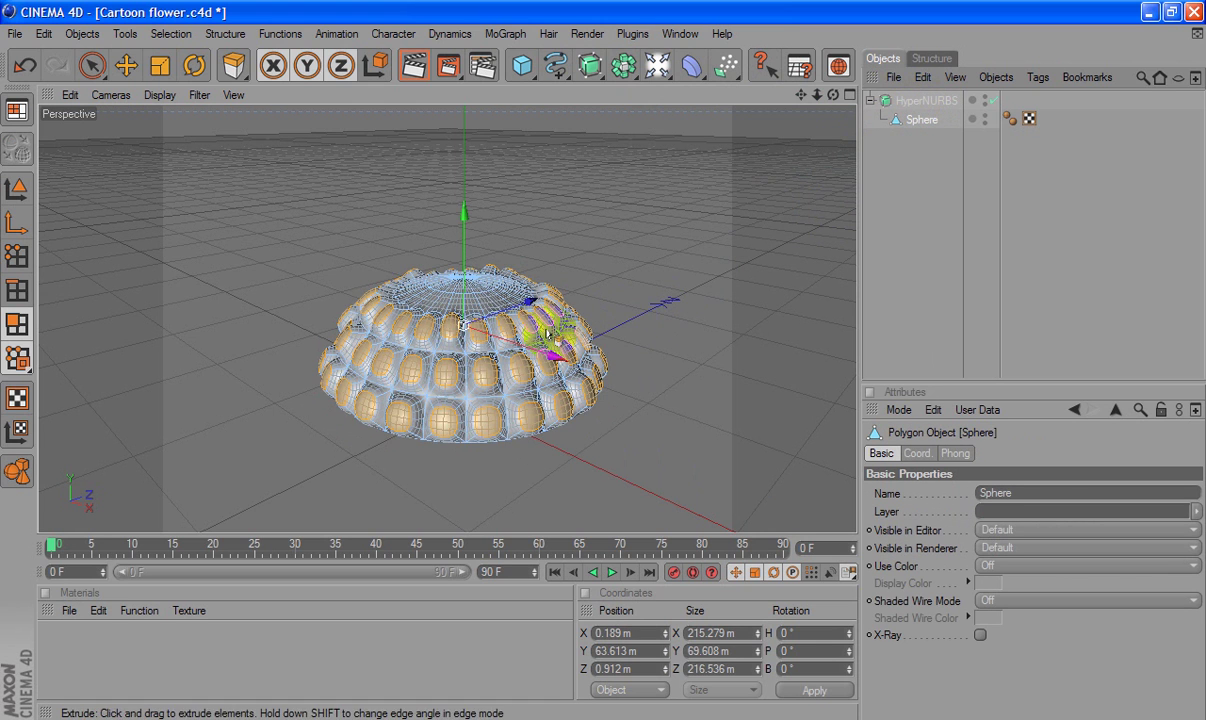
{"action": "key", "text": "d"}
{"action": "left_click", "coordinate": [681, 212]}
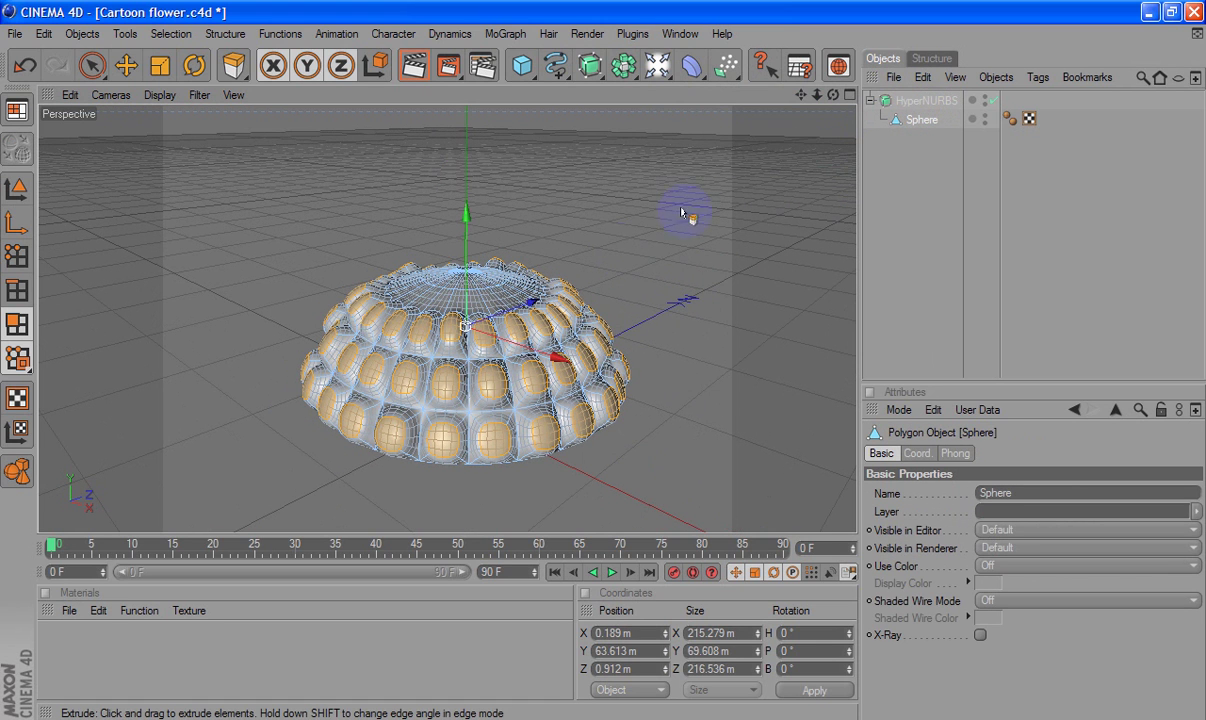
{"action": "mouse_move", "coordinate": [797, 117]}
{"action": "left_mouse_down"}
{"action": "mouse_move", "coordinate": [828, 102]}
{"action": "mouse_move", "coordinate": [836, 260]}
{"action": "left_mouse_up"}
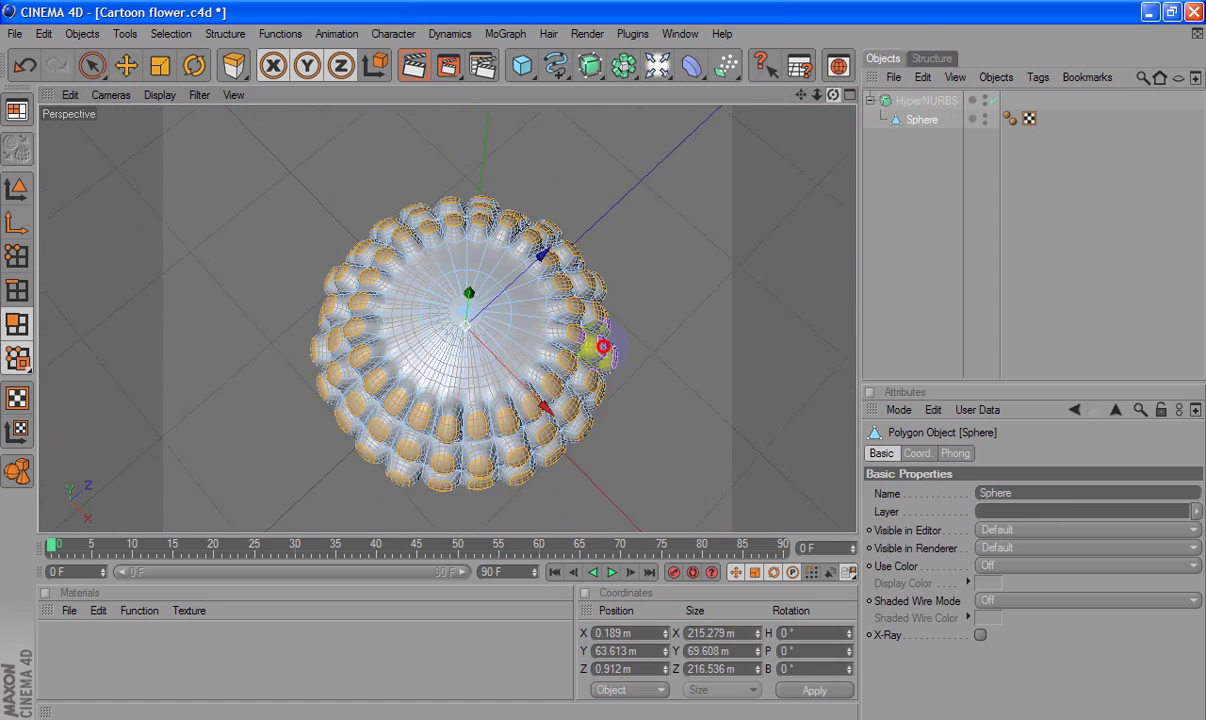
With Polygon mode and the Move tool, deselect all polygons on the flower head
{"action": "left_click_drag", "start_coordinate": [603, 347], "coordinate": [600, 350]}
{"action": "scroll", "coordinate": [592, 288], "scroll_direction": "up", "scroll_amount": 3}
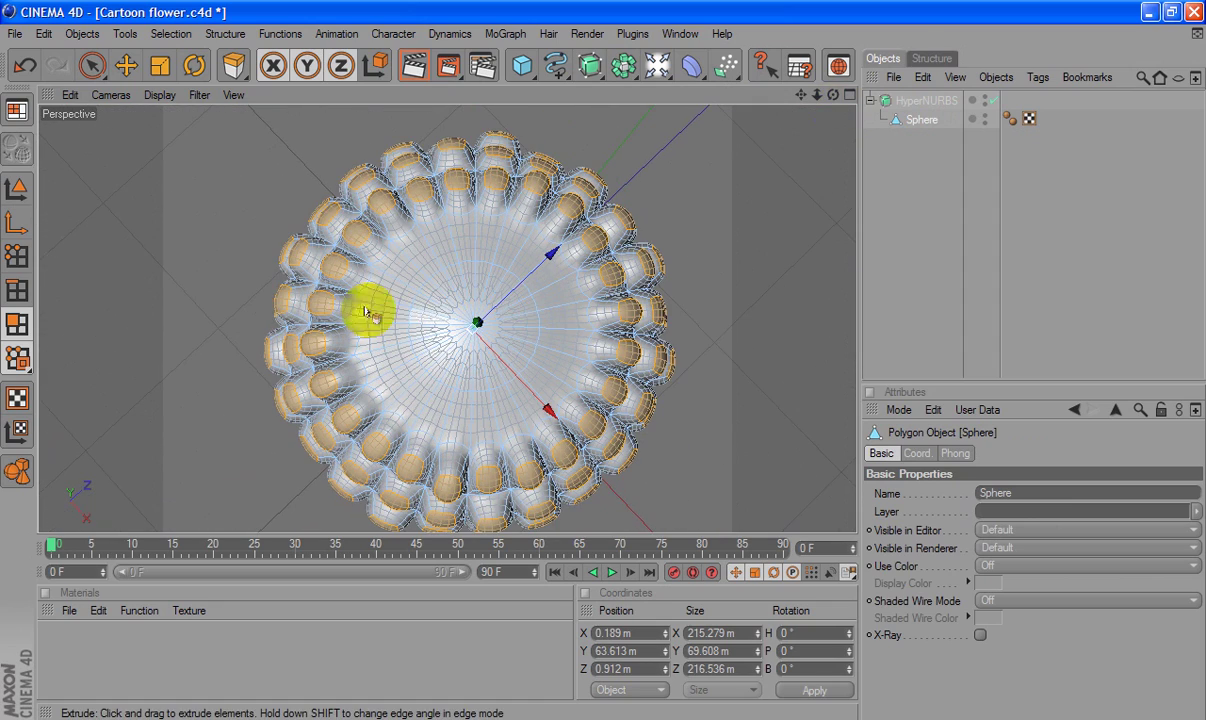
{"action": "left_click", "coordinate": [20, 323]}
{"action": "left_click", "coordinate": [126, 65]}
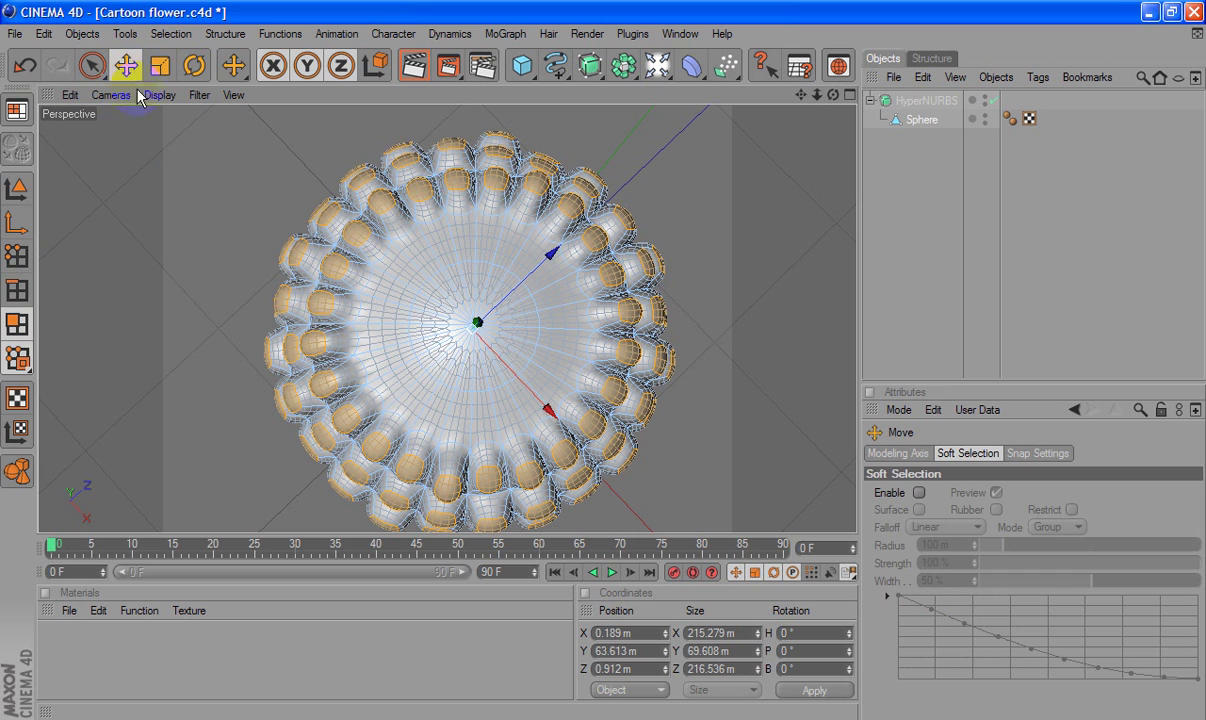
{"action": "left_click", "coordinate": [458, 387]}
{"action": "left_click", "coordinate": [552, 329]}
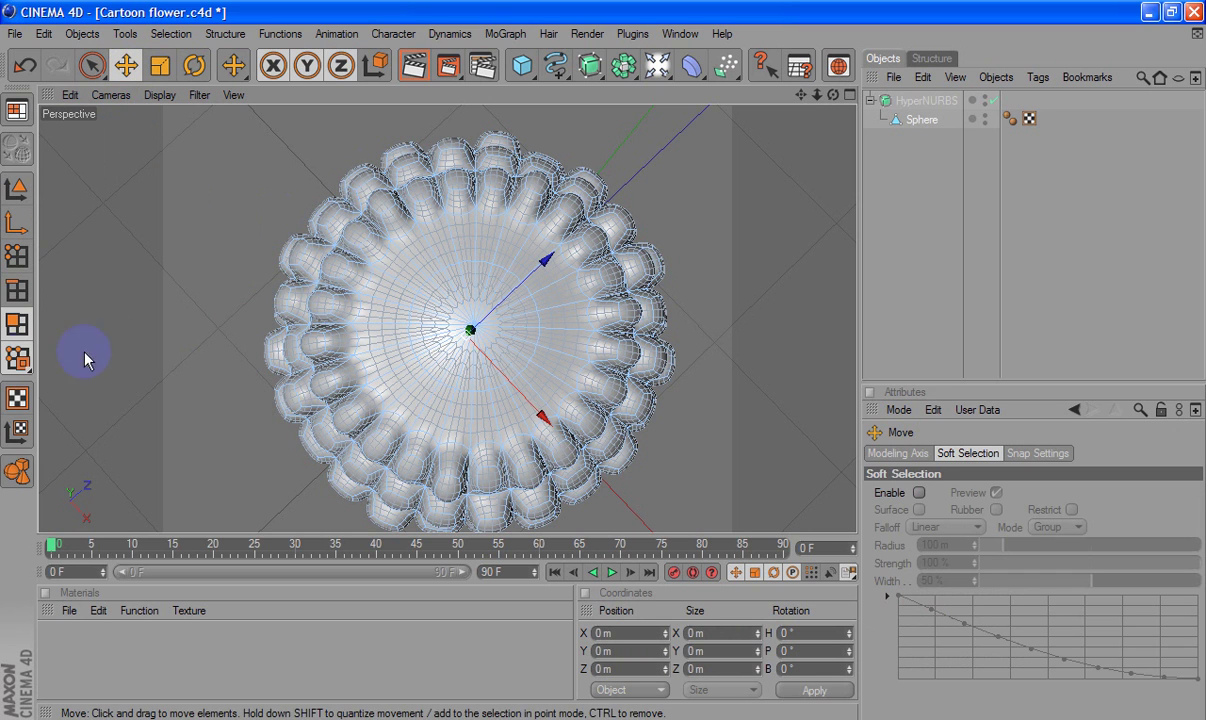
{"action": "left_click", "coordinate": [366, 290]}
Select four polygons around the centre of the flower head
{"action": "left_click_drag", "start_coordinate": [493, 229], "coordinate": [497, 438]}
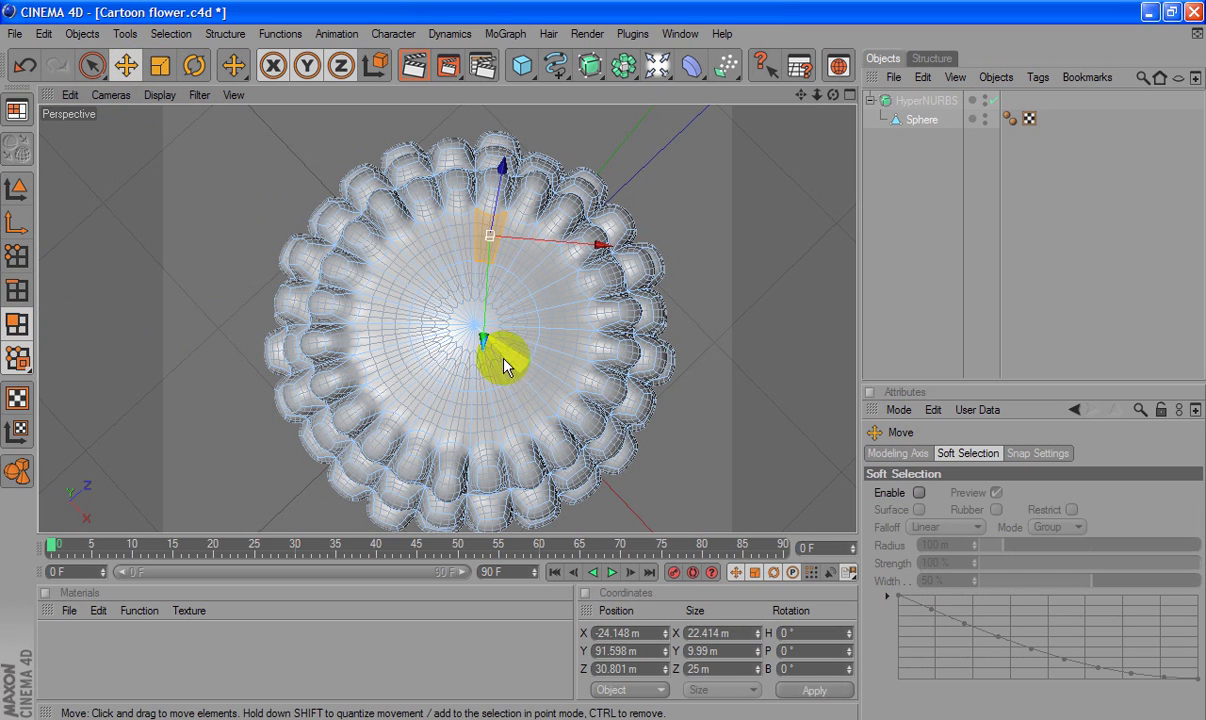
{"action": "left_click", "coordinate": [460, 422], "text": "shift"}
{"action": "left_click", "coordinate": [556, 336], "text": "shift"}
{"action": "left_click", "coordinate": [398, 327], "text": "shift"}
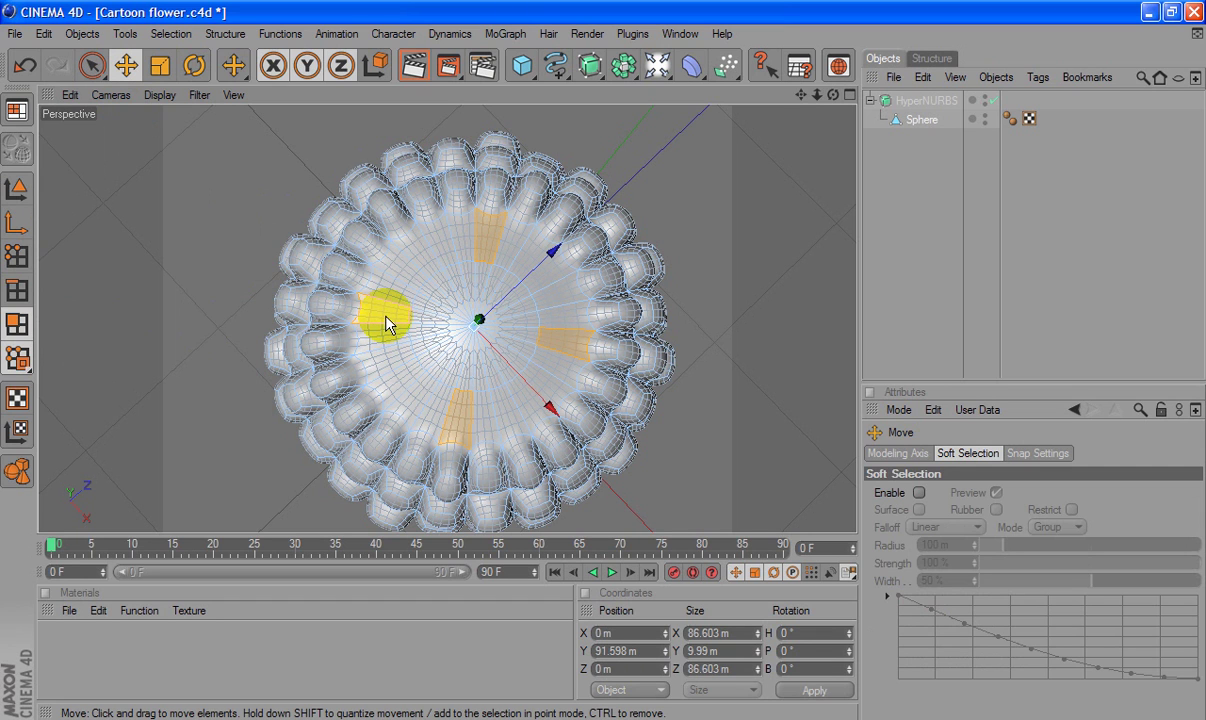
Matrix Extrude the four faces into stalks with Steps reduced from 8 to 3
{"action": "left_click", "coordinate": [224, 36]}
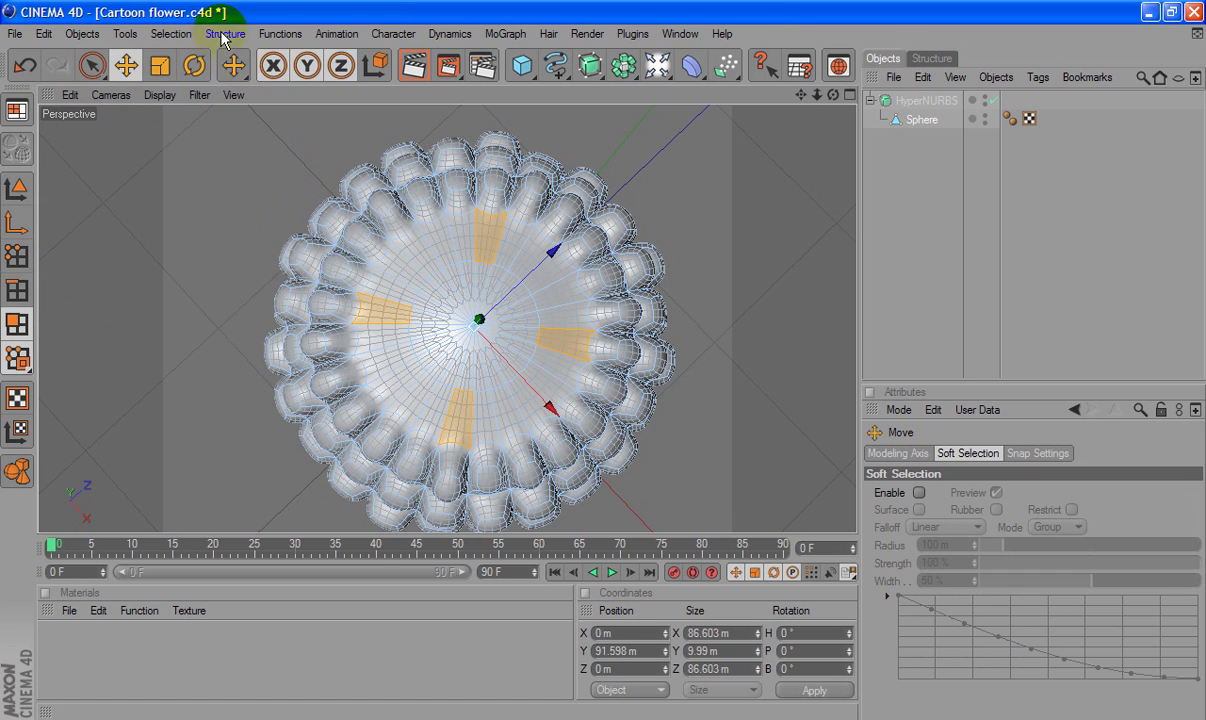
{"action": "left_click", "coordinate": [305, 479]}
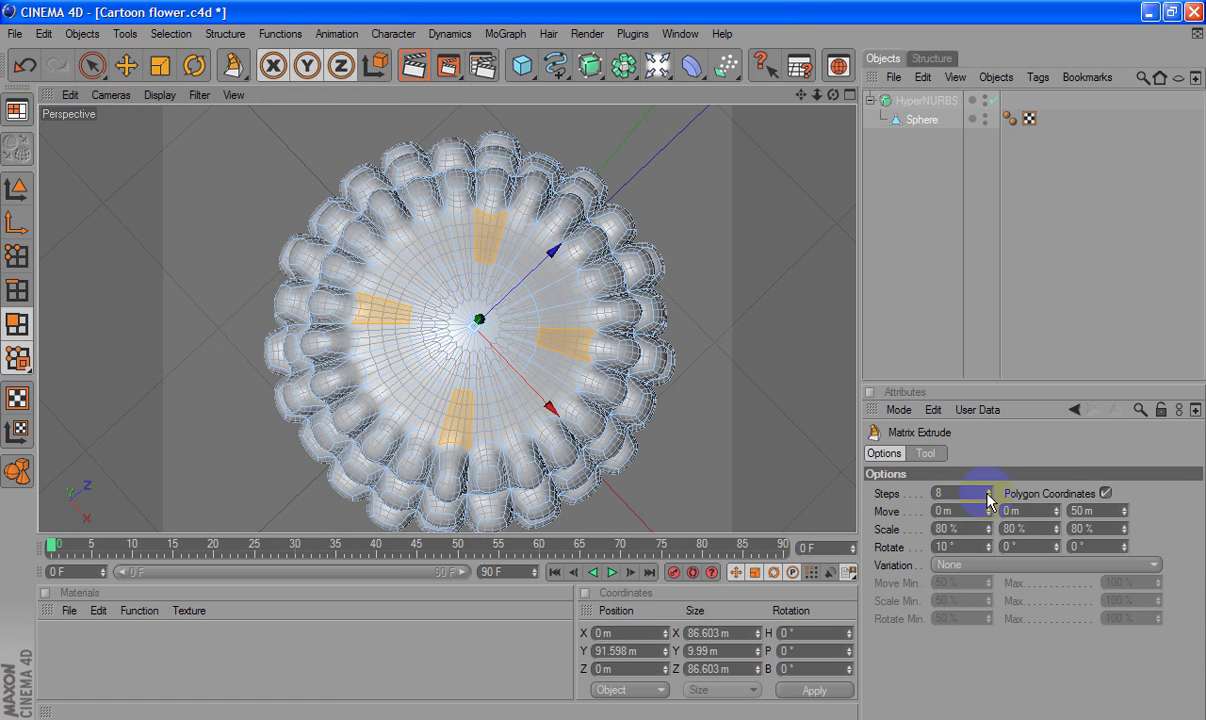
{"action": "left_click", "coordinate": [925, 454]}
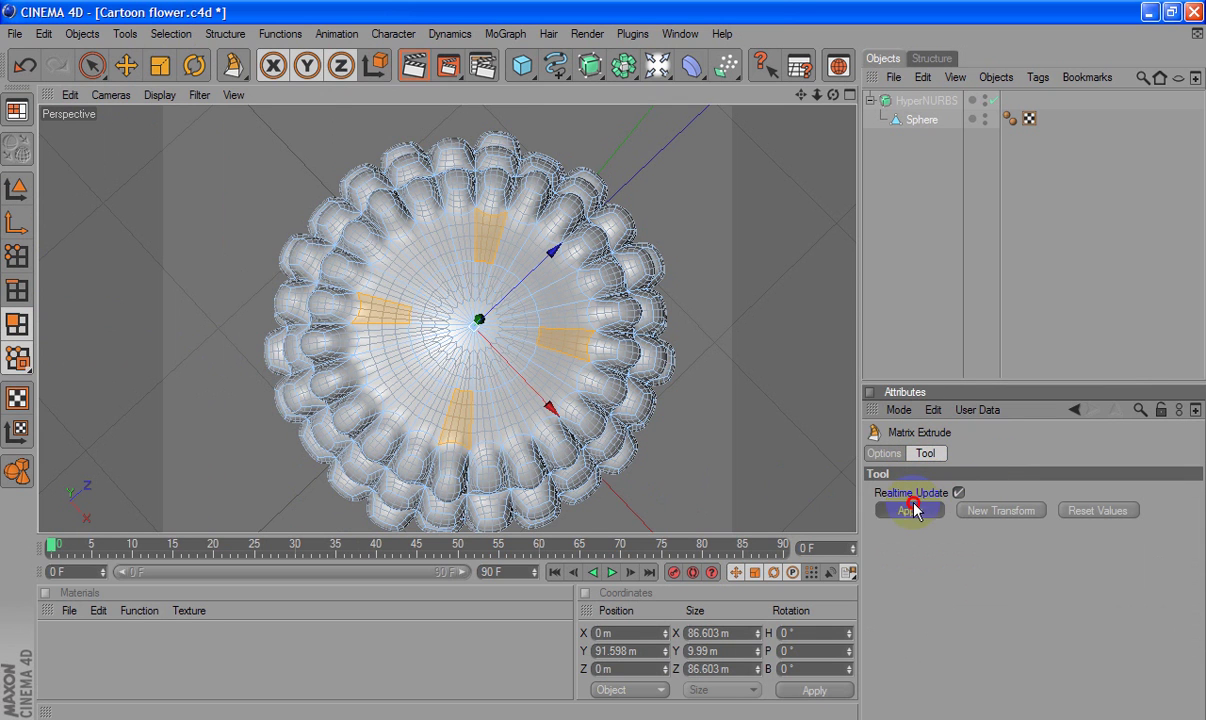
{"action": "left_click", "coordinate": [913, 508]}
{"action": "scroll", "coordinate": [620, 376], "scroll_direction": "down", "scroll_amount": 5}
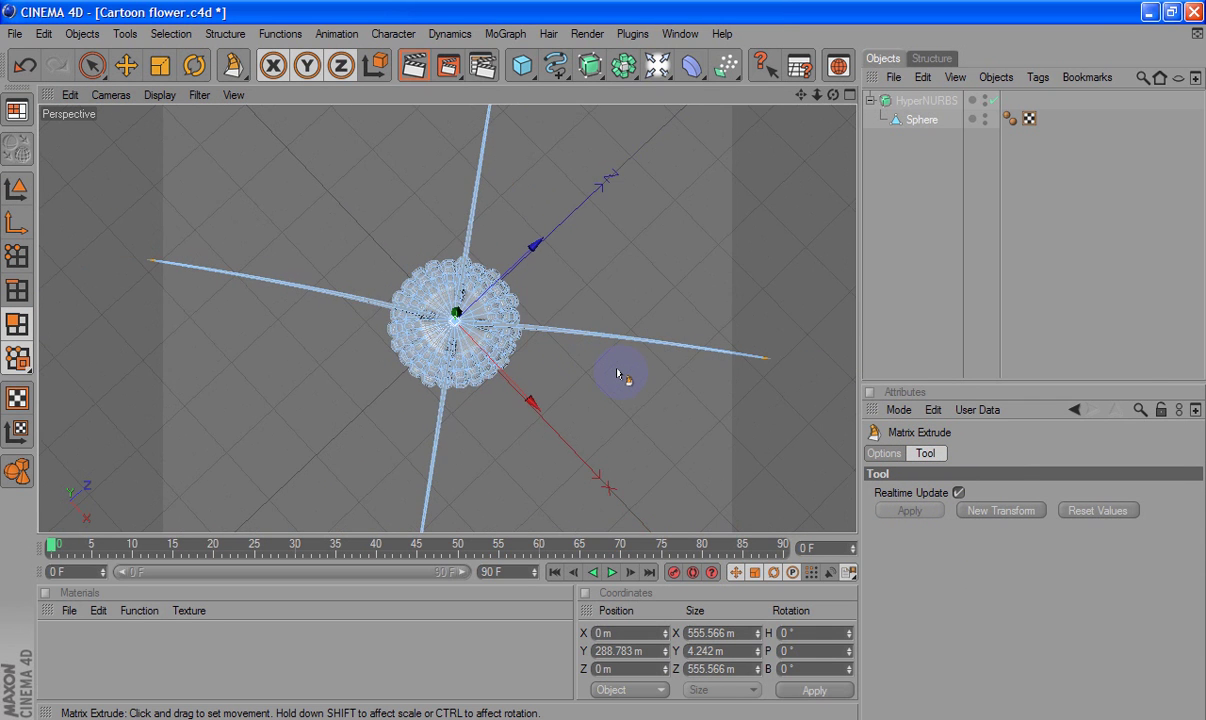
{"action": "scroll", "coordinate": [620, 376], "scroll_direction": "up", "scroll_amount": 3}
{"action": "scroll", "coordinate": [620, 376], "scroll_direction": "up", "scroll_amount": 2}
{"action": "left_click", "coordinate": [889, 456]}
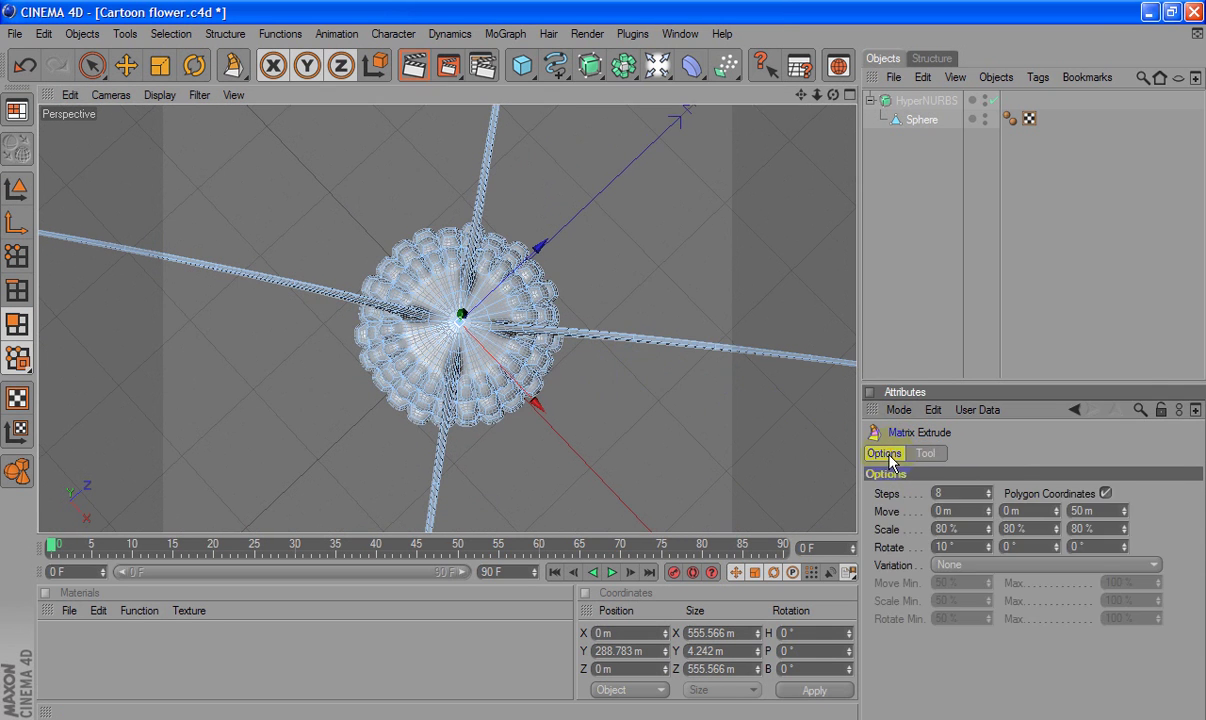
{"action": "left_click_drag", "start_coordinate": [989, 498], "coordinate": [995, 503]}
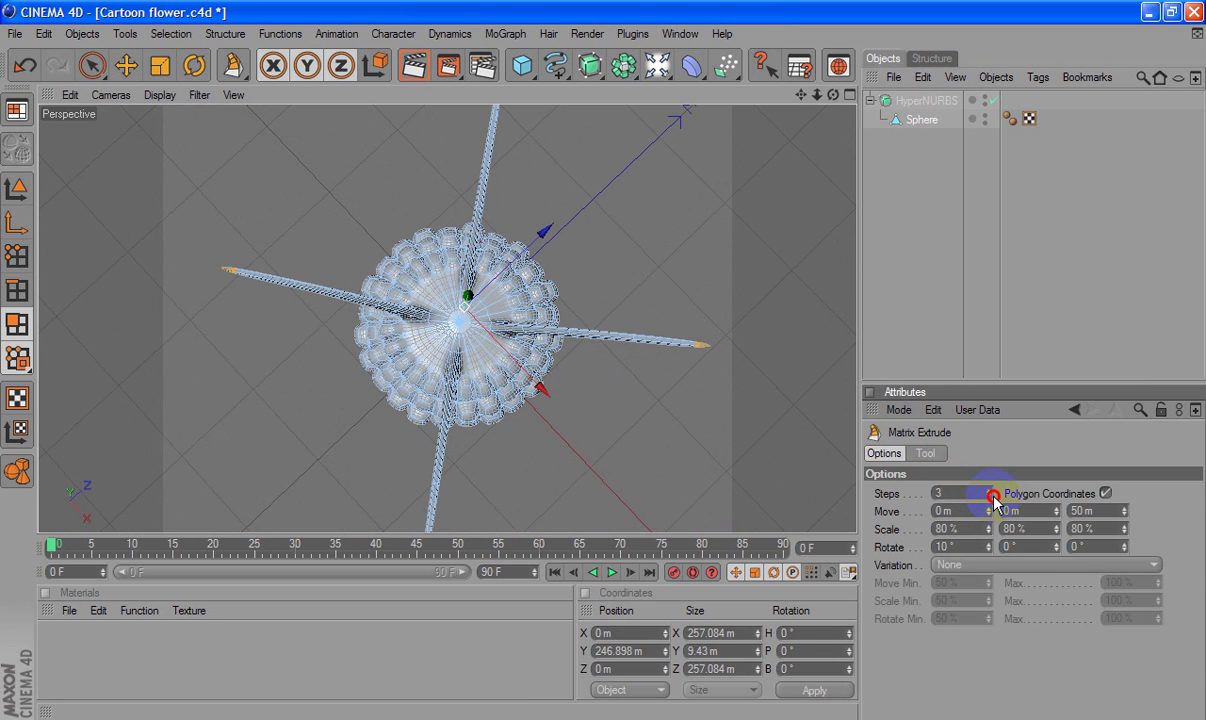
{"action": "scroll", "coordinate": [684, 440], "scroll_direction": "up", "scroll_amount": 2}
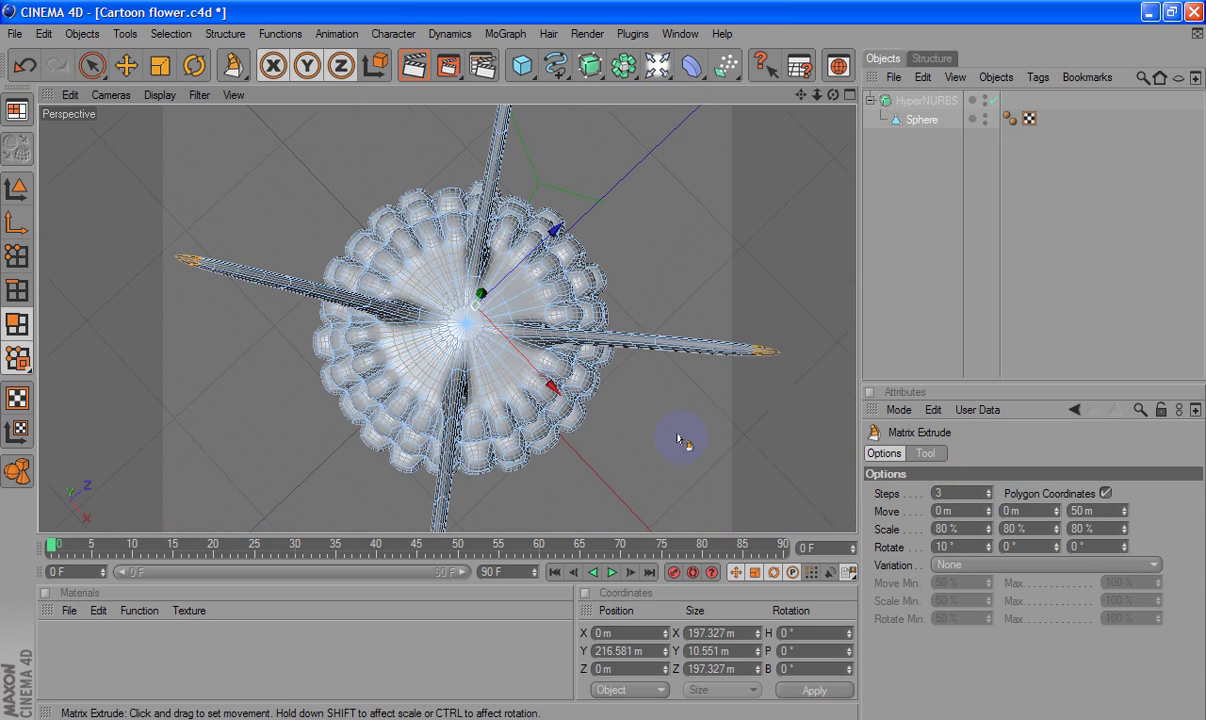
{"action": "left_click_drag", "start_coordinate": [587, 354], "coordinate": [600, 365], "text": "alt"}
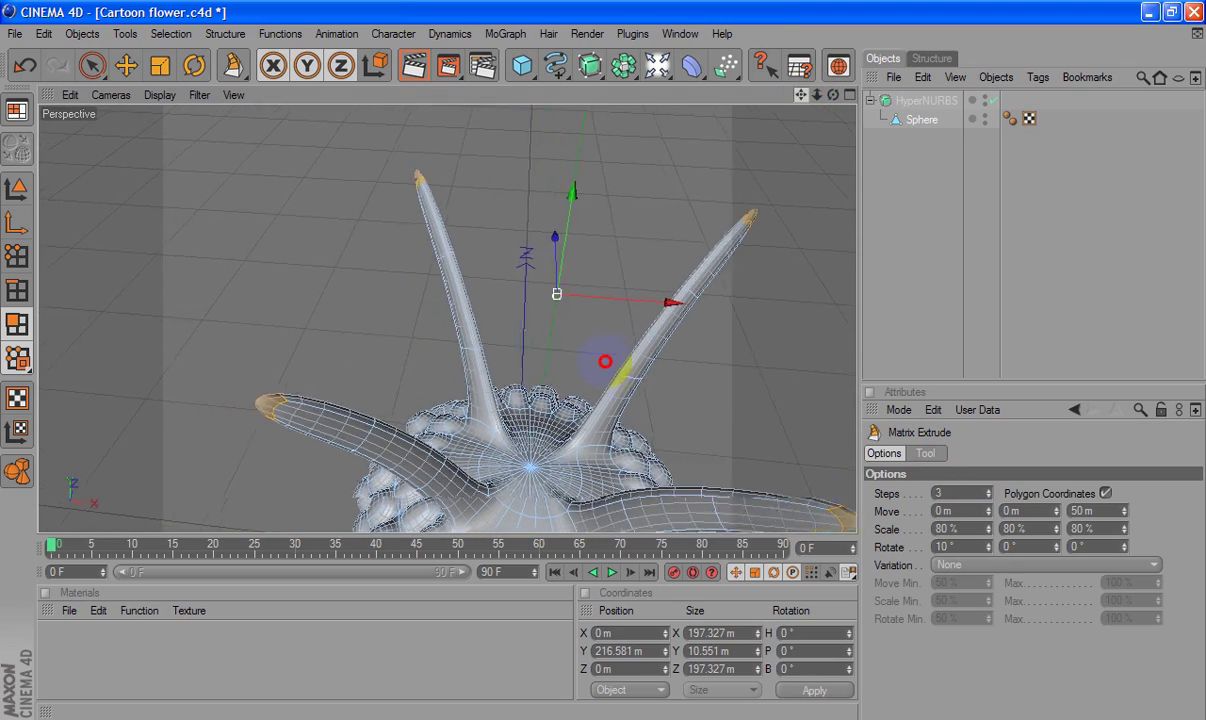
{"action": "left_click_drag", "start_coordinate": [605, 359], "coordinate": [605, 359], "text": "alt"}
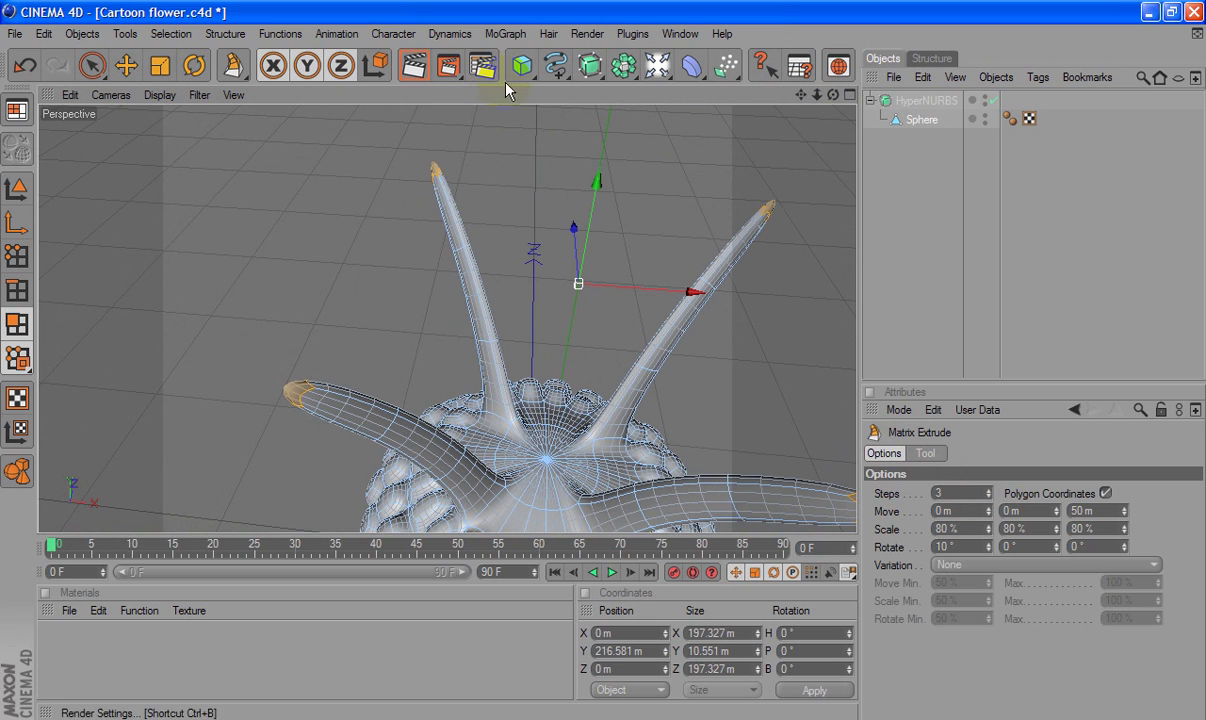
Extrude Inner the four stalk tips with a -20 m offset to flare them into bells
{"action": "left_click", "coordinate": [225, 33]}
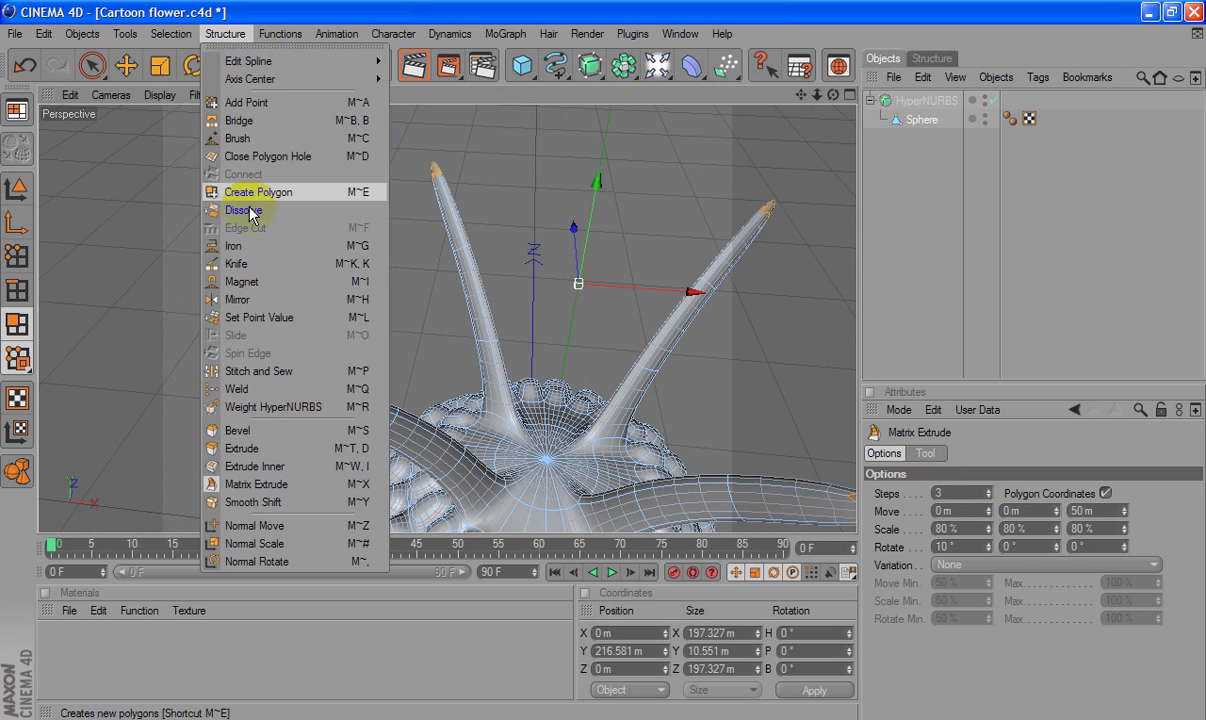
{"action": "left_click", "coordinate": [270, 466]}
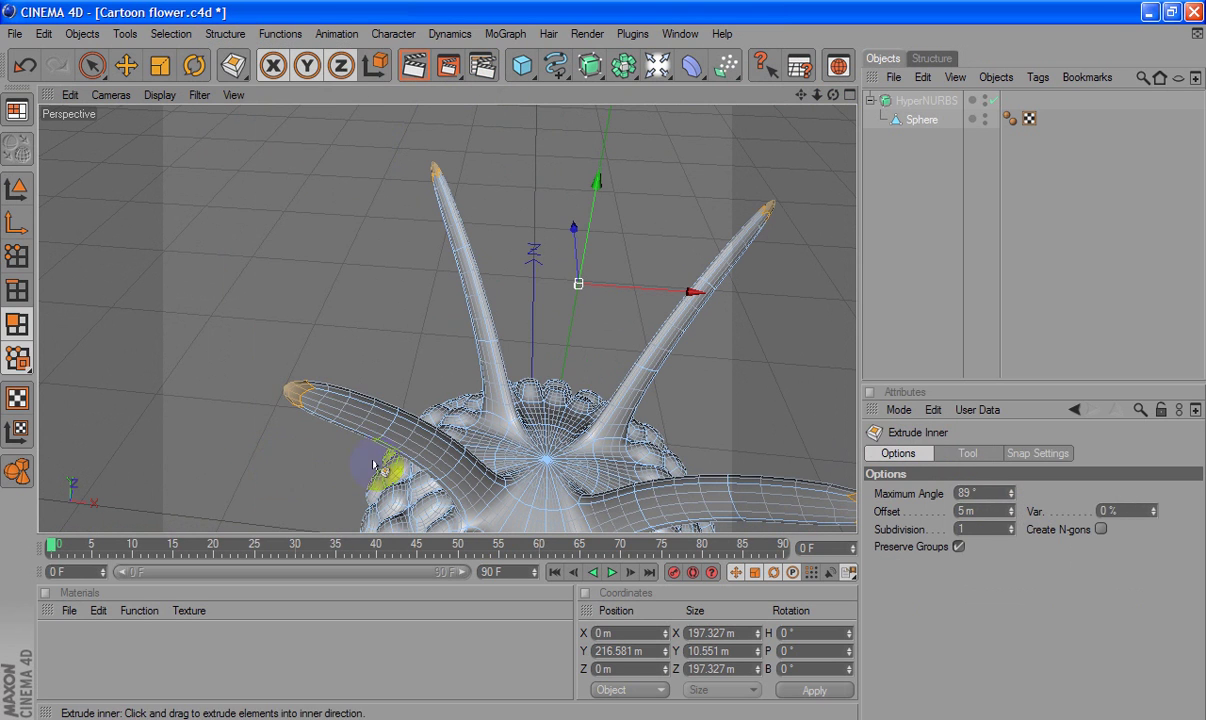
{"action": "left_click", "coordinate": [977, 510]}
{"action": "left_click_drag", "start_coordinate": [282, 391], "coordinate": [276, 391]}
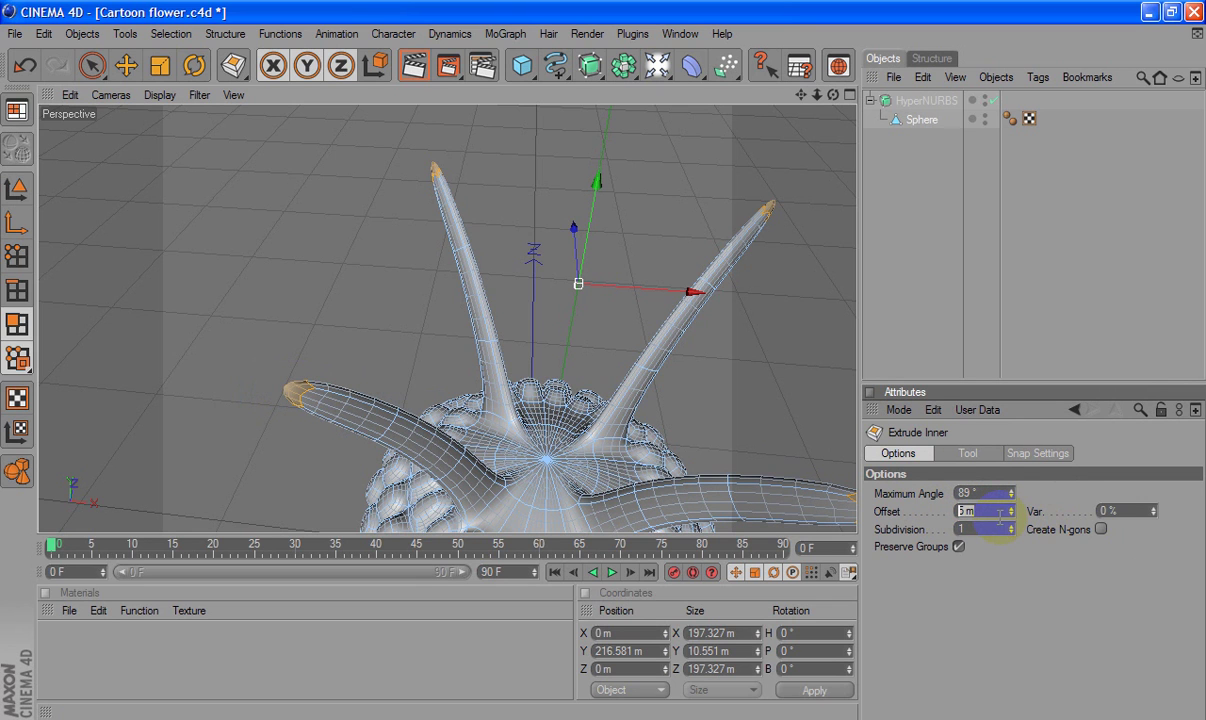
{"action": "type", "text": "-20"}
{"action": "key", "text": "Return"}
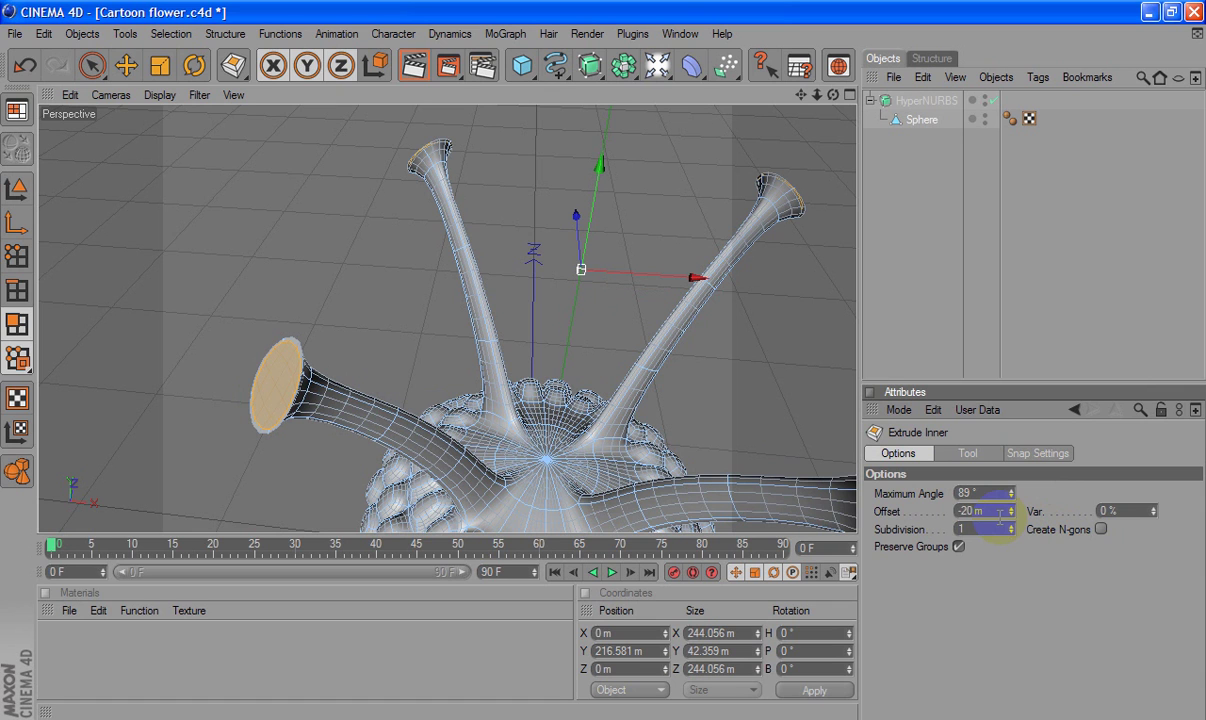
{"action": "left_click", "coordinate": [228, 34]}
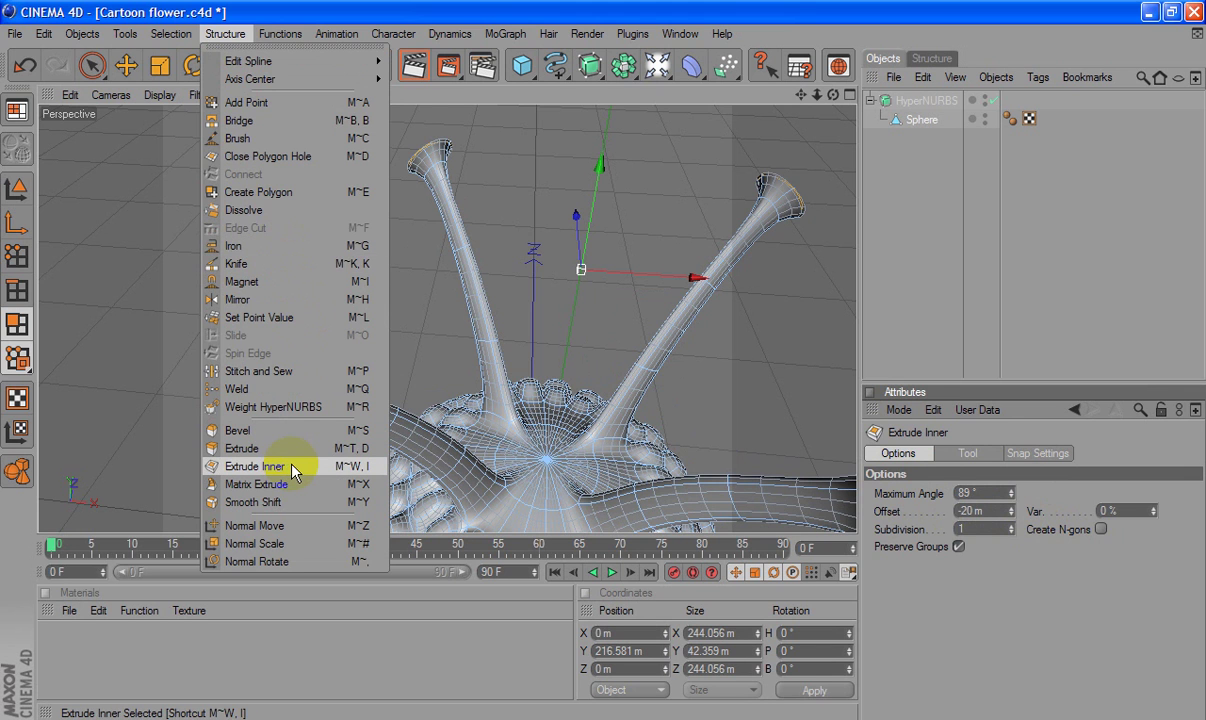
Extrude the flared stalk tips outward about 51 m into long bulbs
{"action": "left_click", "coordinate": [241, 448]}
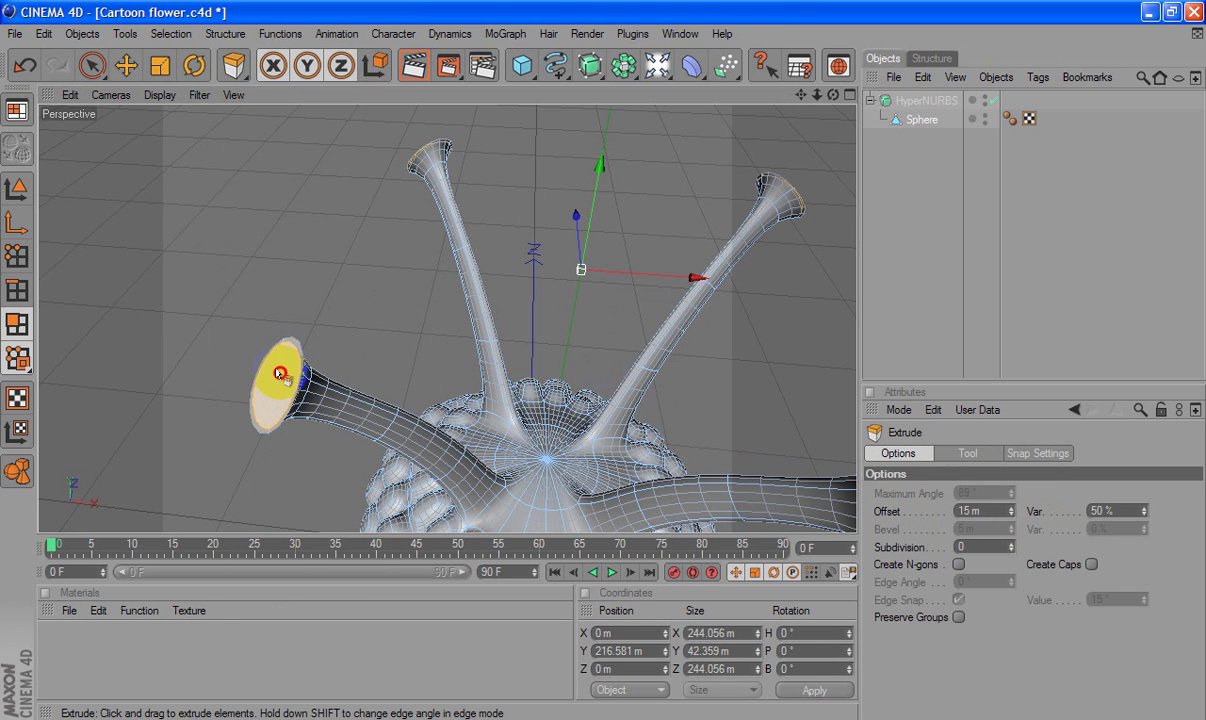
{"action": "left_click_drag", "start_coordinate": [277, 372], "coordinate": [604, 361]}
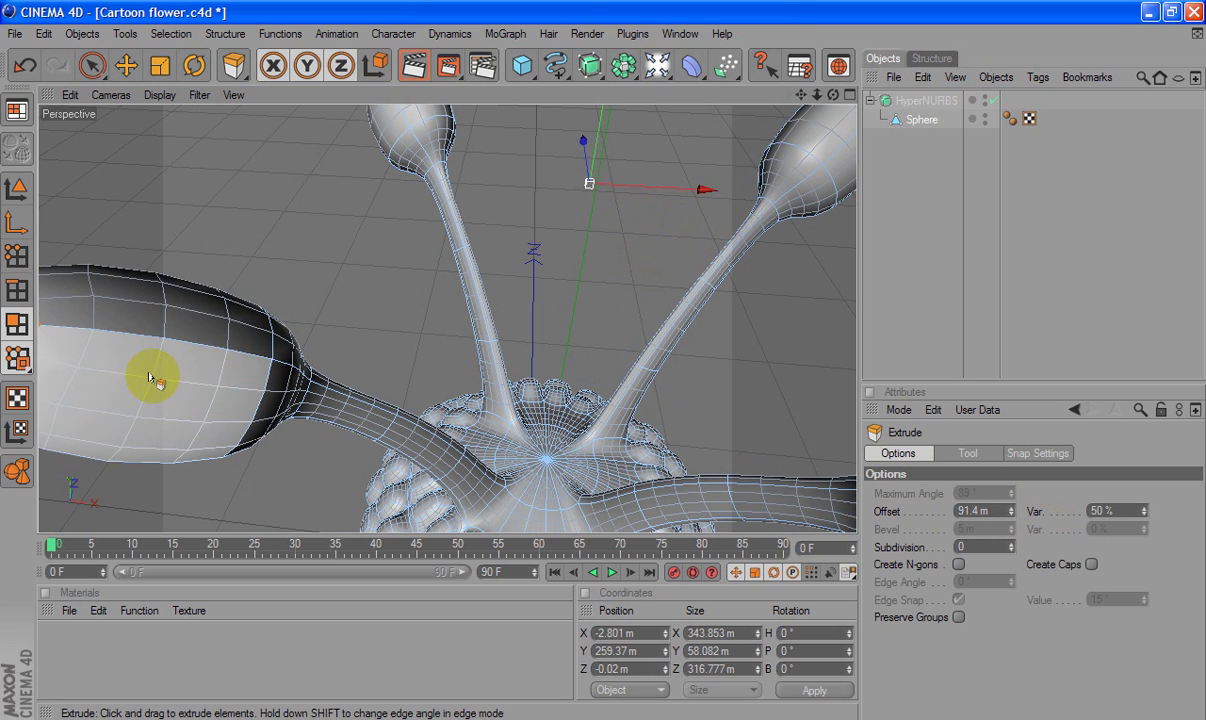
{"action": "left_click_drag", "start_coordinate": [242, 322], "coordinate": [603, 361]}
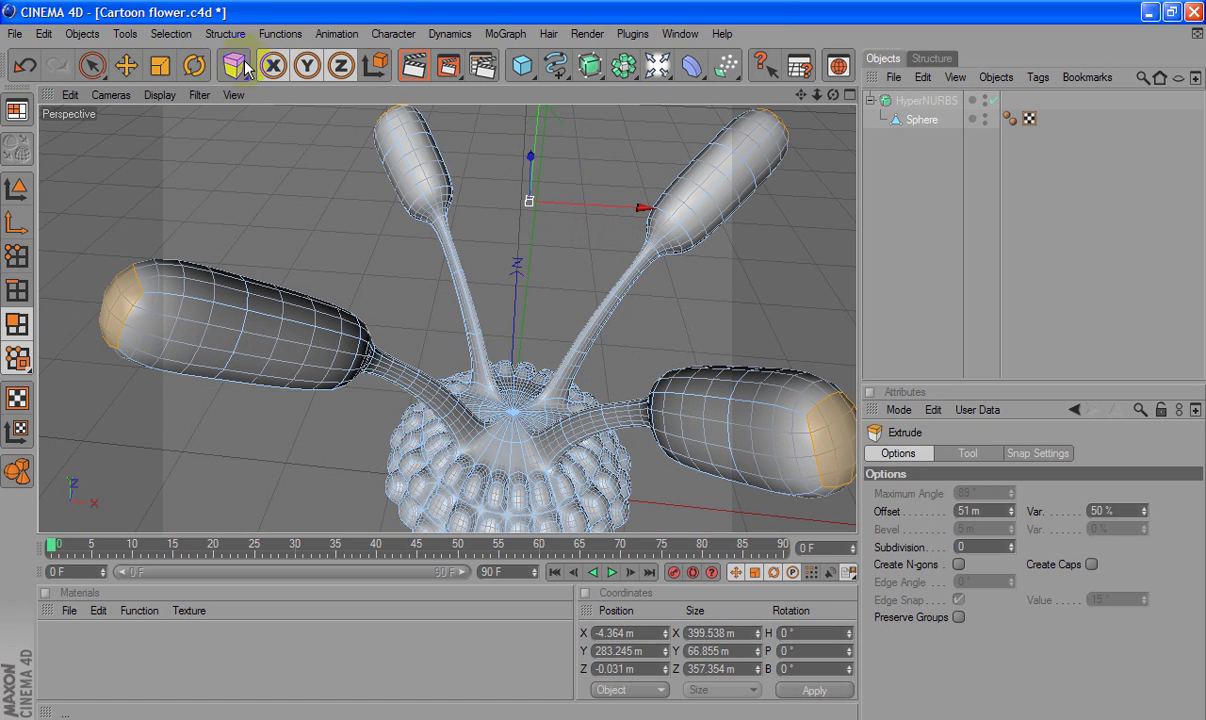
Round off the bulb ends with a 27.3 m Extrude Inner and collapse the HyperNURBS hierarchy
{"action": "left_click", "coordinate": [225, 33]}
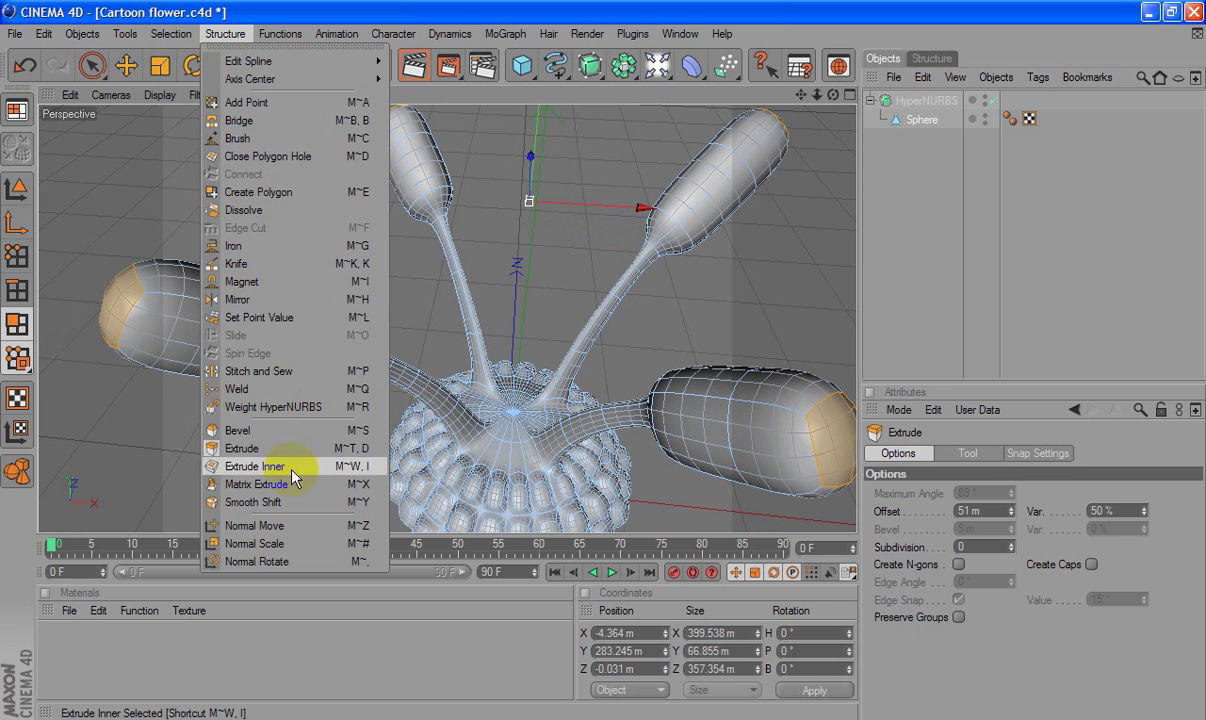
{"action": "left_click", "coordinate": [274, 442]}
{"action": "left_click_drag", "start_coordinate": [603, 361], "coordinate": [603, 361]}
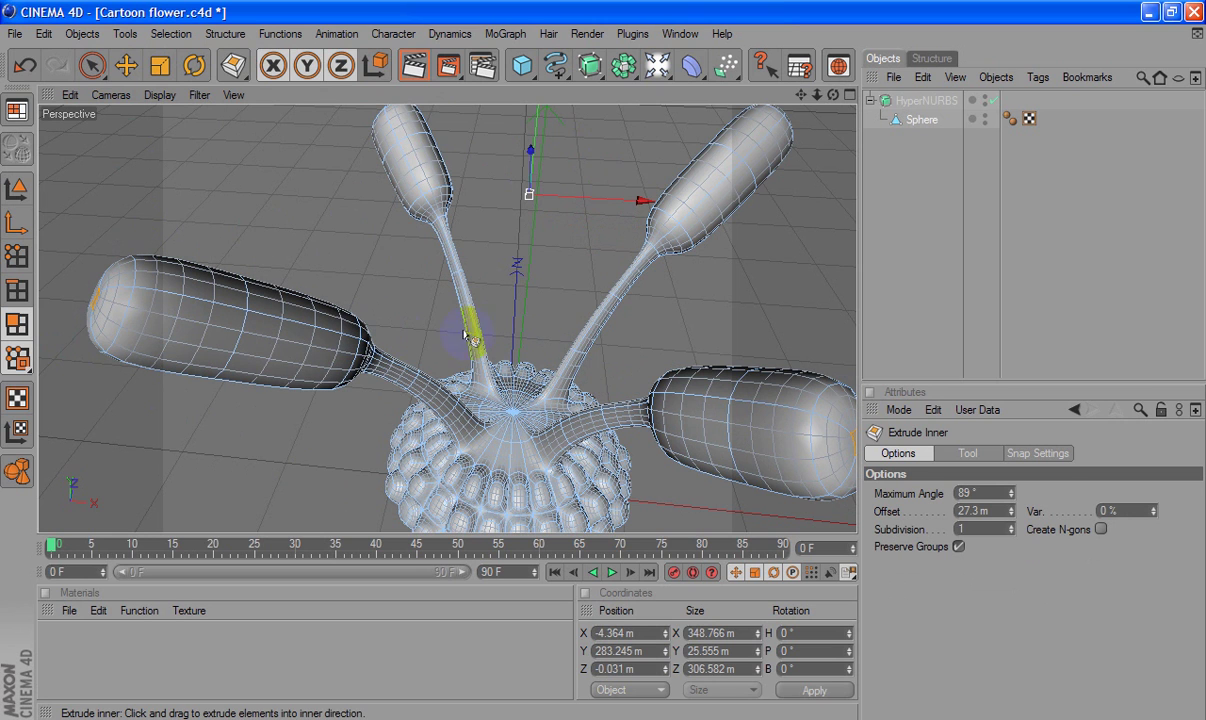
{"action": "left_click", "coordinate": [871, 101]}
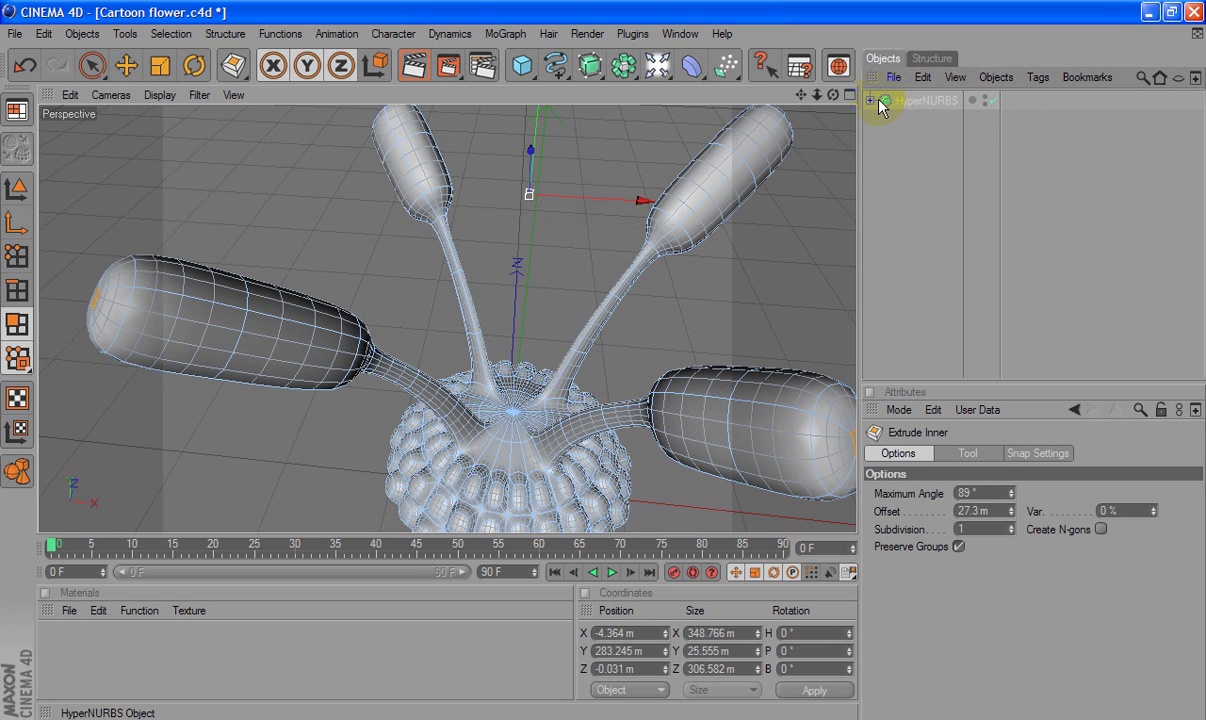
Copy the HyperNURBS flower head from the Object Manager
{"action": "left_click", "coordinate": [920, 101]}
{"action": "left_click", "coordinate": [922, 77]}
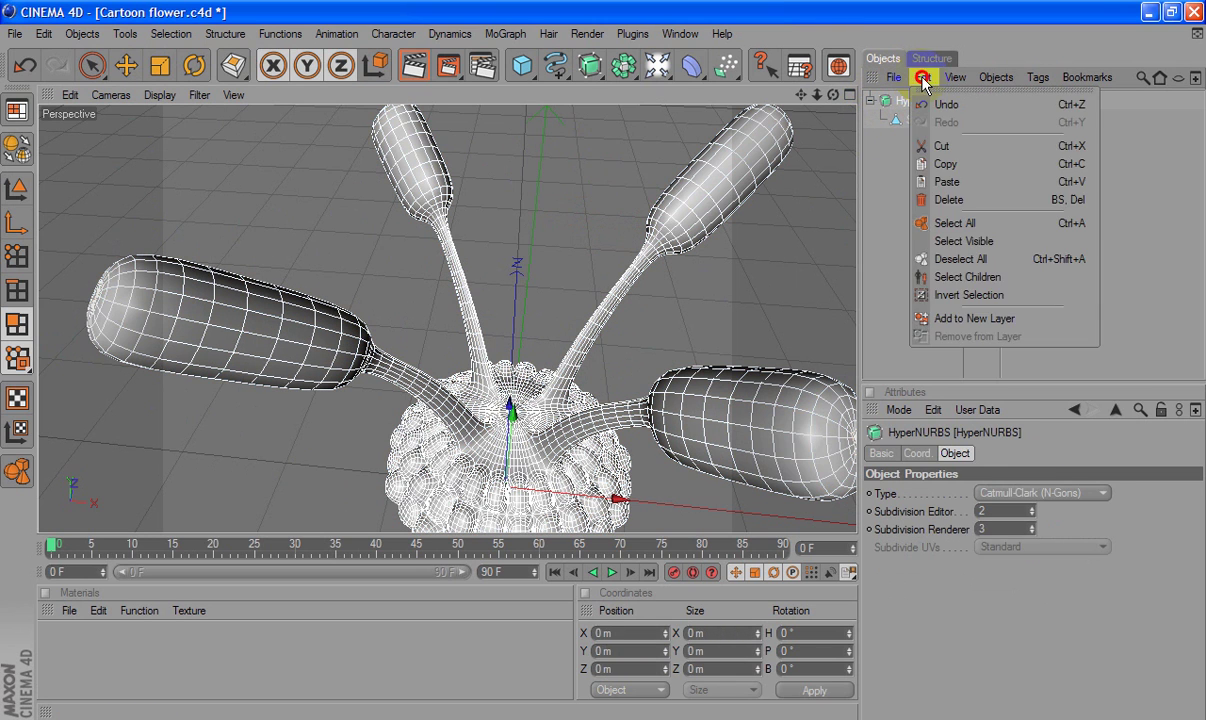
{"action": "left_click", "coordinate": [975, 164]}
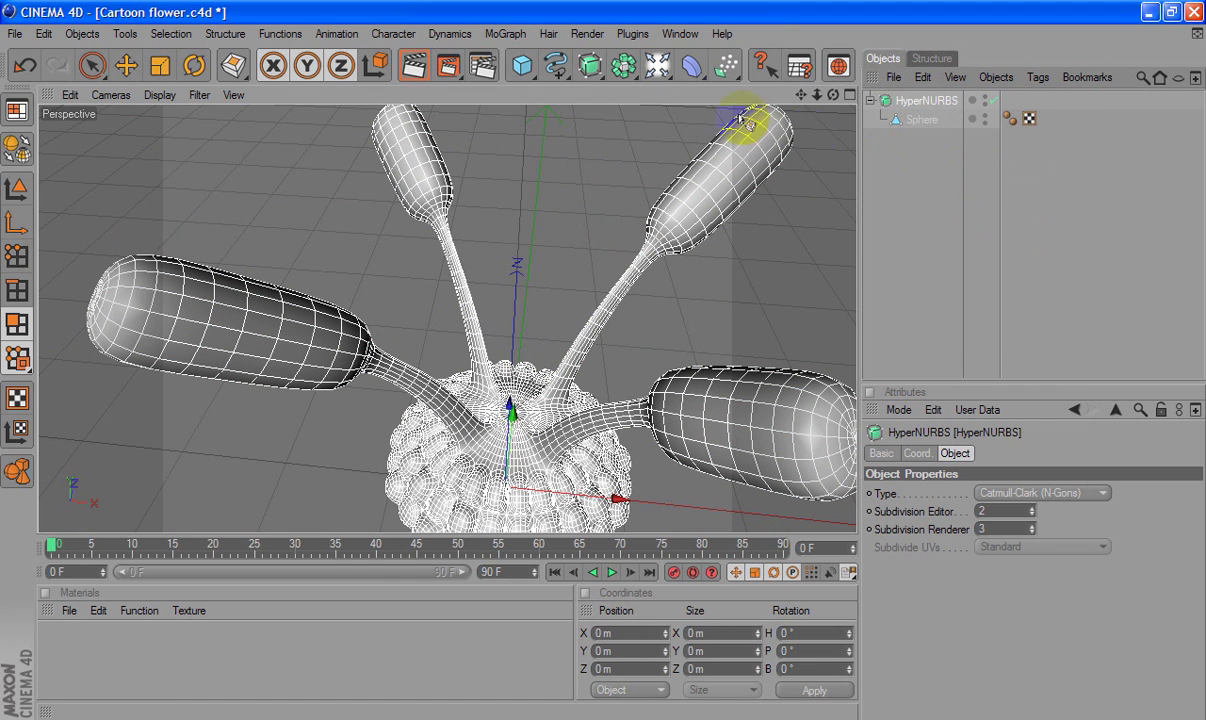
Paste the flower head into the Petunia.c4d scene and enable its second light
{"action": "left_click", "coordinate": [680, 33]}
{"action": "left_click", "coordinate": [712, 506]}
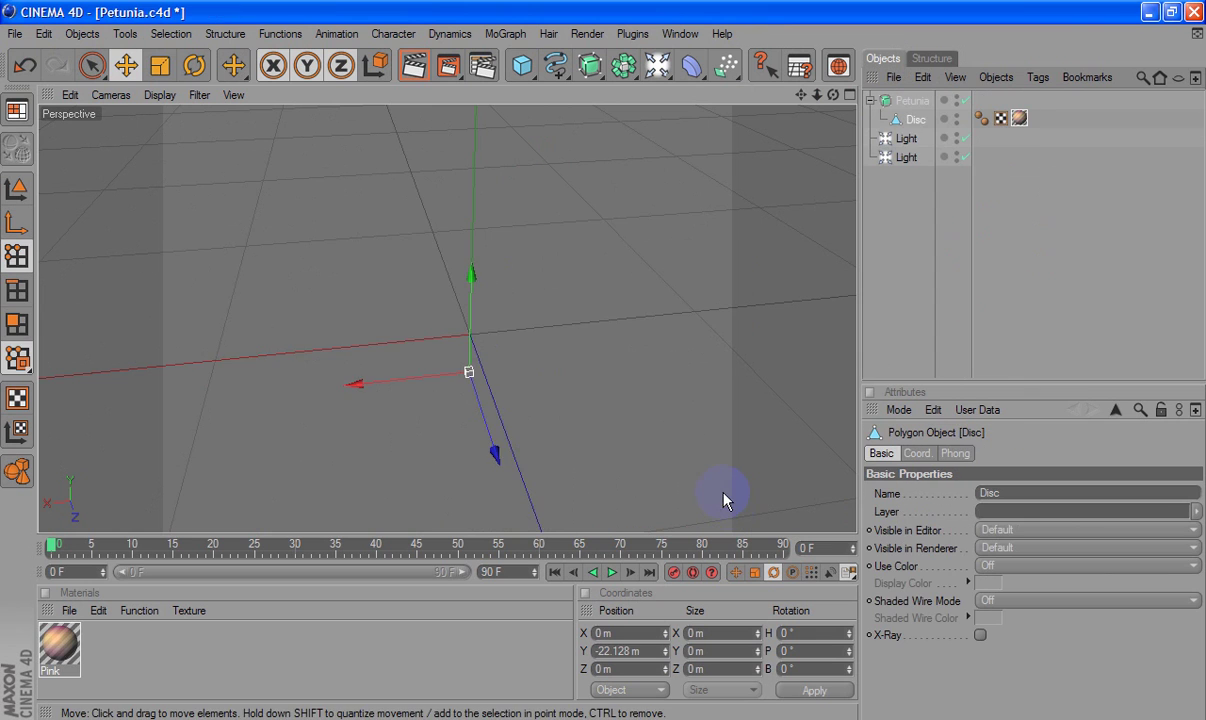
{"action": "left_click", "coordinate": [922, 77]}
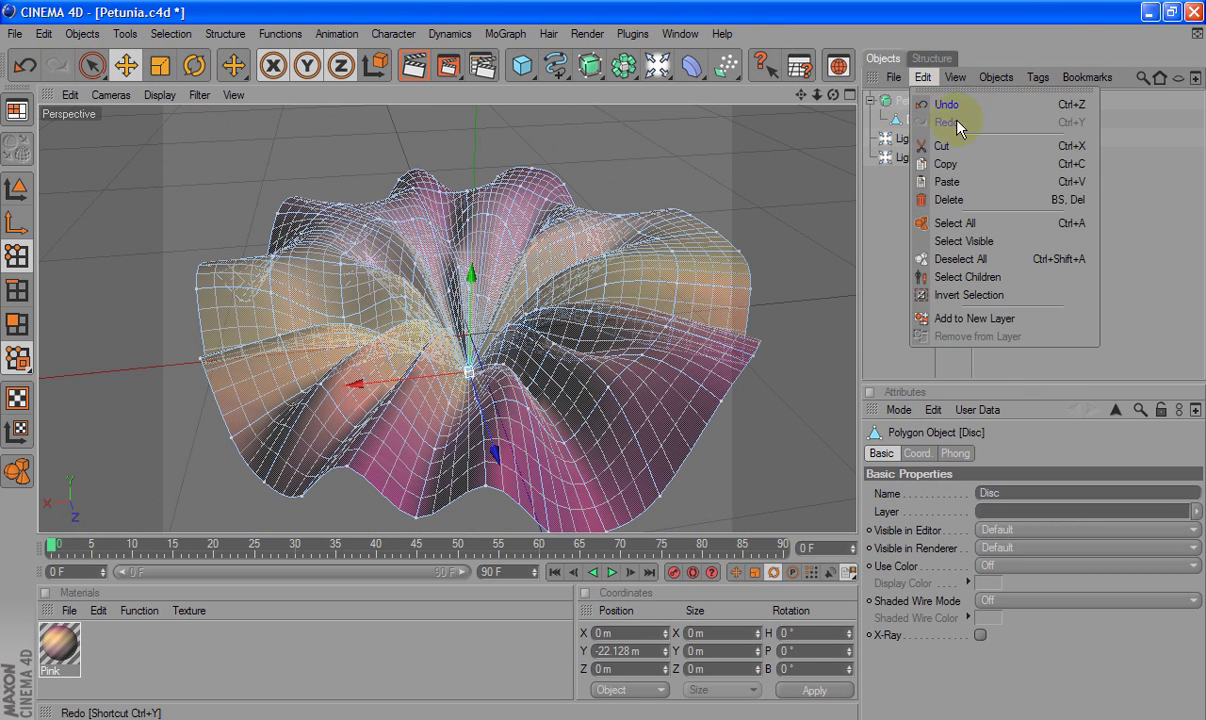
{"action": "left_click", "coordinate": [984, 193]}
{"action": "left_click", "coordinate": [986, 194]}
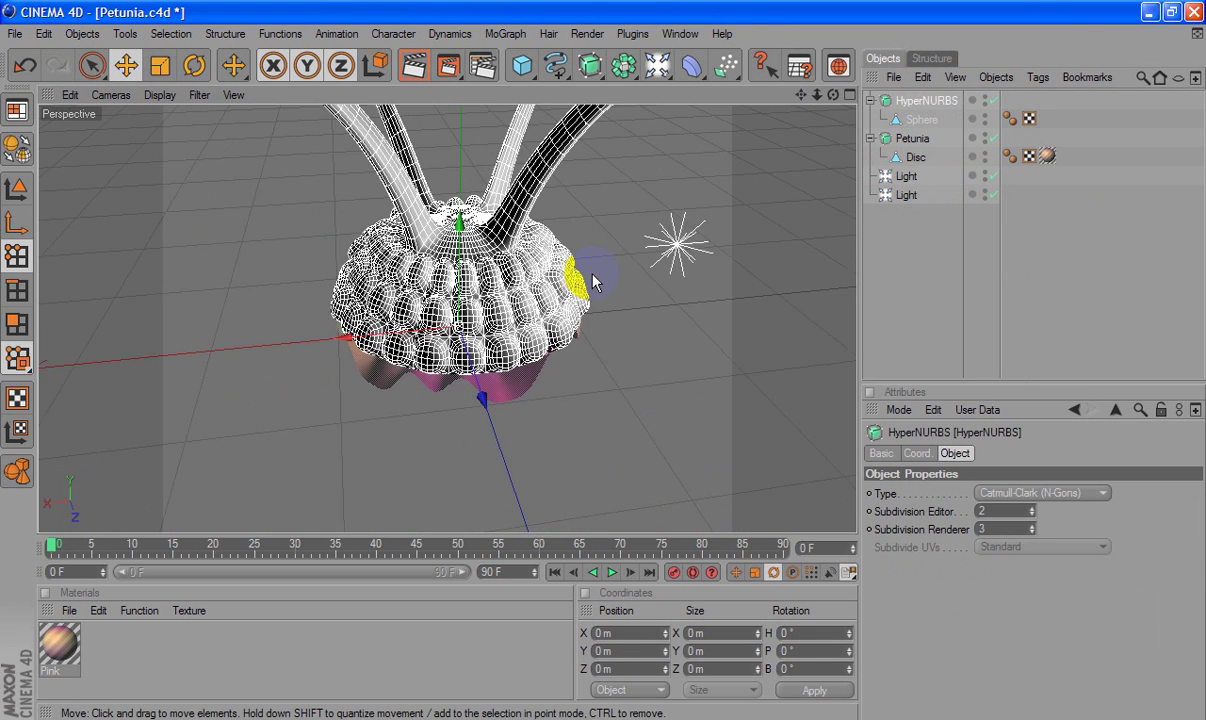
Scale the HyperNURBS flower head down to fit the petunia petals
{"action": "left_click", "coordinate": [160, 67]}
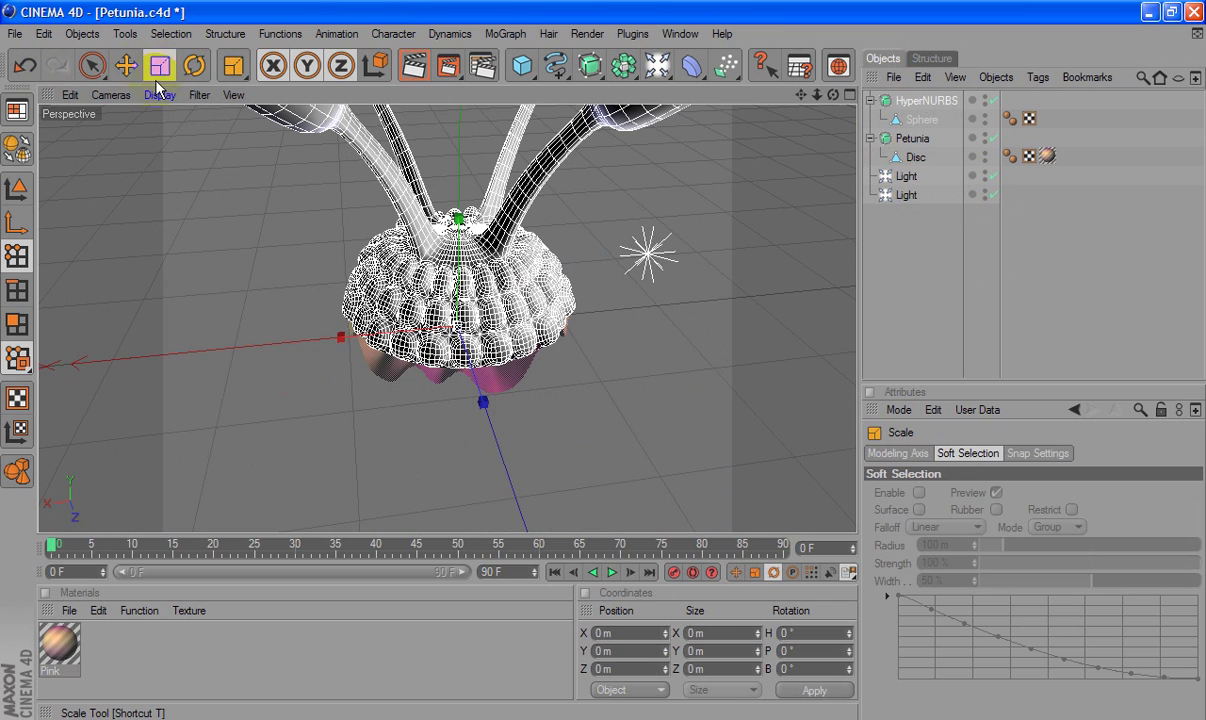
{"action": "left_click_drag", "start_coordinate": [480, 398], "coordinate": [480, 410]}
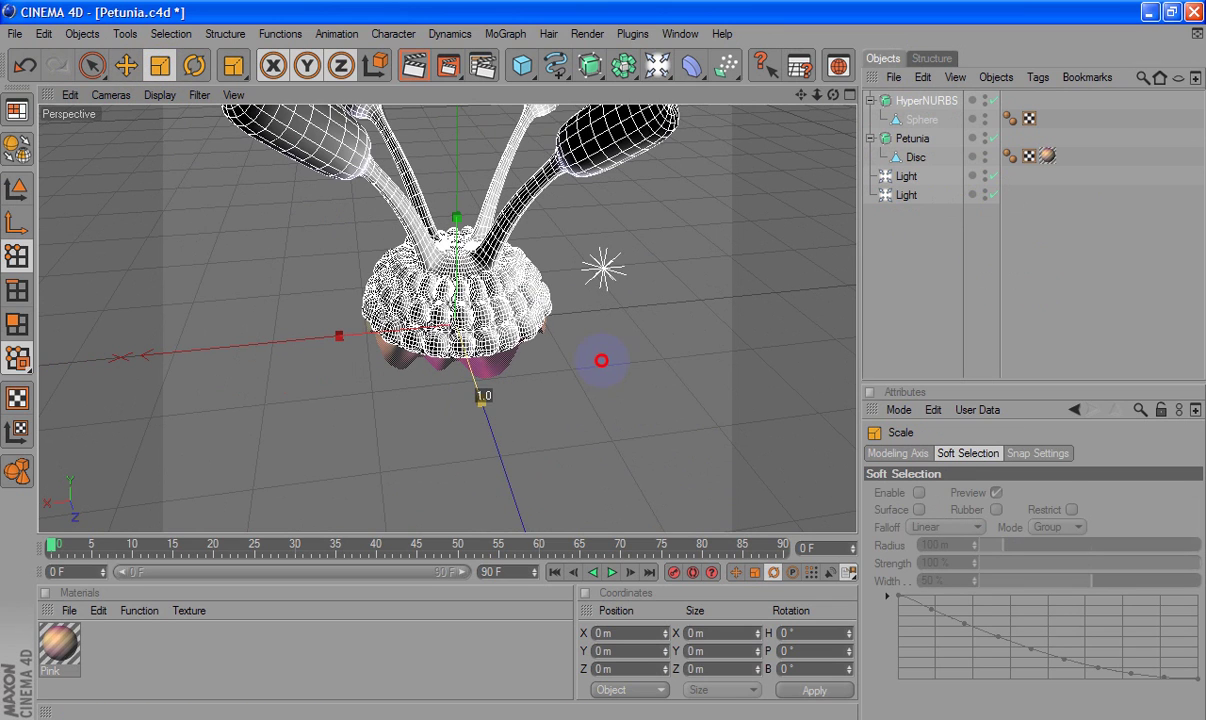
{"action": "mouse_move", "coordinate": [601, 360]}
{"action": "left_mouse_down"}
{"action": "mouse_move", "coordinate": [337, 343]}
{"action": "mouse_move", "coordinate": [590, 358]}
{"action": "left_mouse_up"}
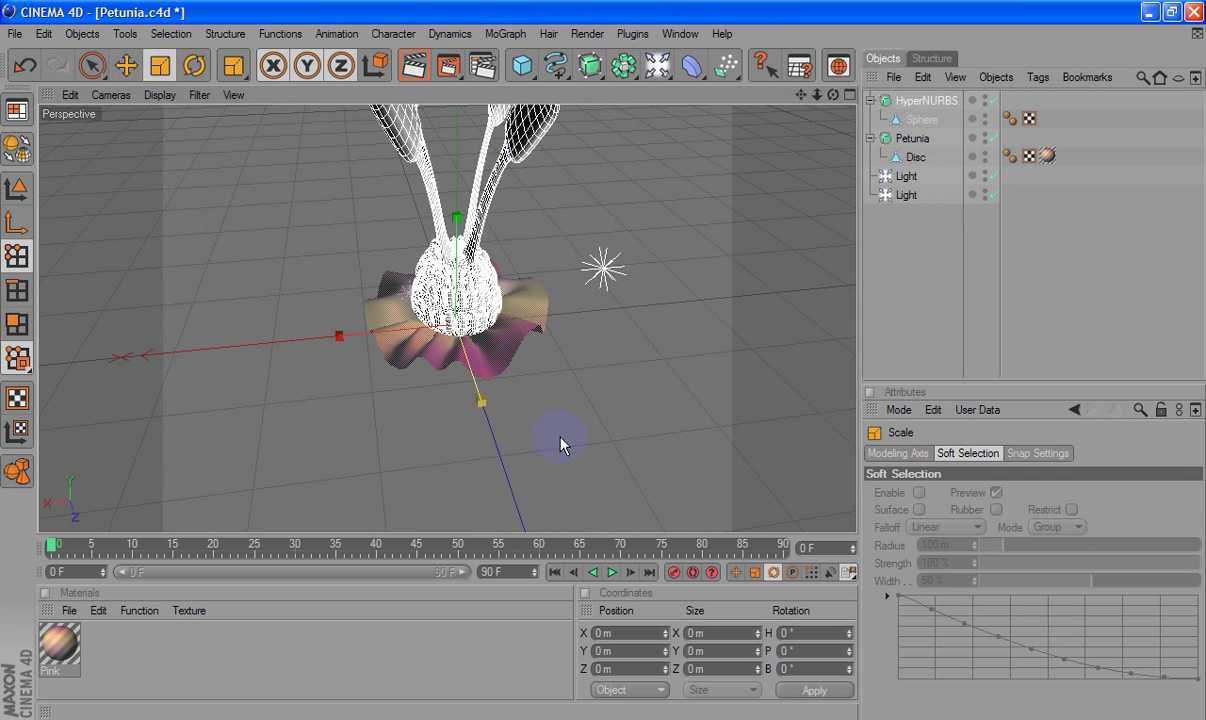
{"action": "left_click_drag", "start_coordinate": [480, 400], "coordinate": [525, 404]}
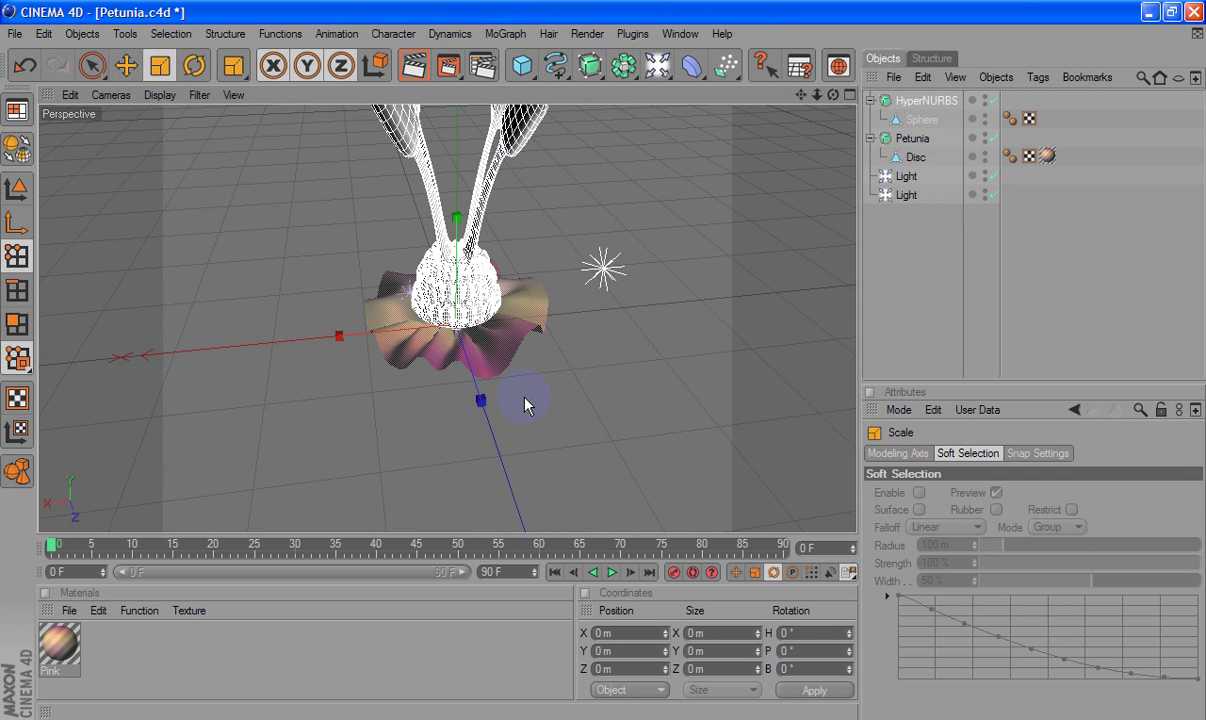
Narrow the stamens to about 0.7 along both X and Z
{"action": "left_click", "coordinate": [446, 212]}
{"action": "left_click_drag", "start_coordinate": [458, 180], "coordinate": [603, 361]}
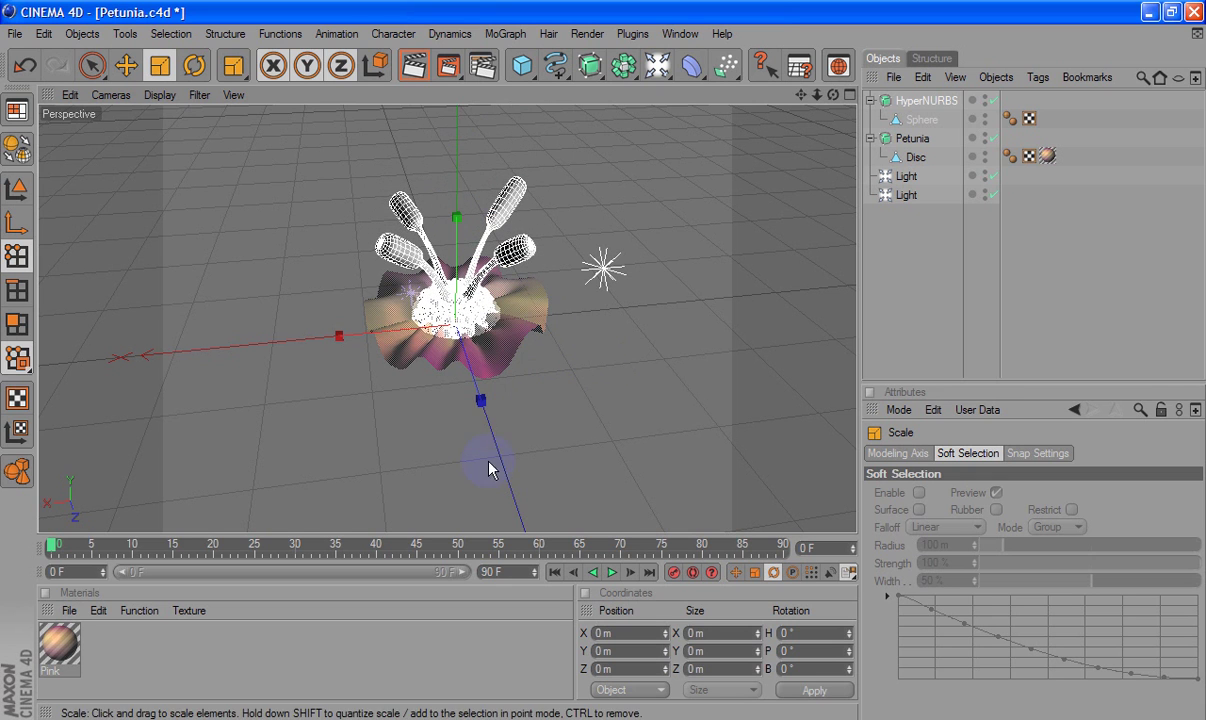
{"action": "left_click_drag", "start_coordinate": [481, 401], "coordinate": [597, 359]}
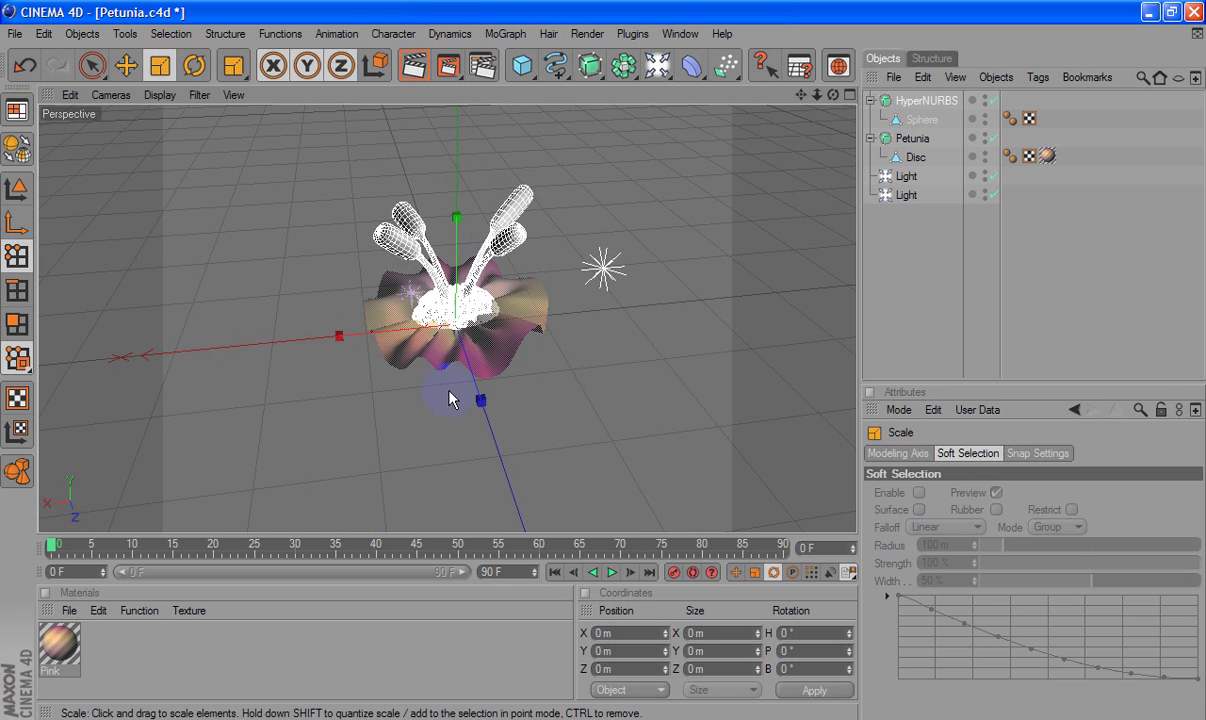
{"action": "left_click_drag", "start_coordinate": [339, 335], "coordinate": [603, 361]}
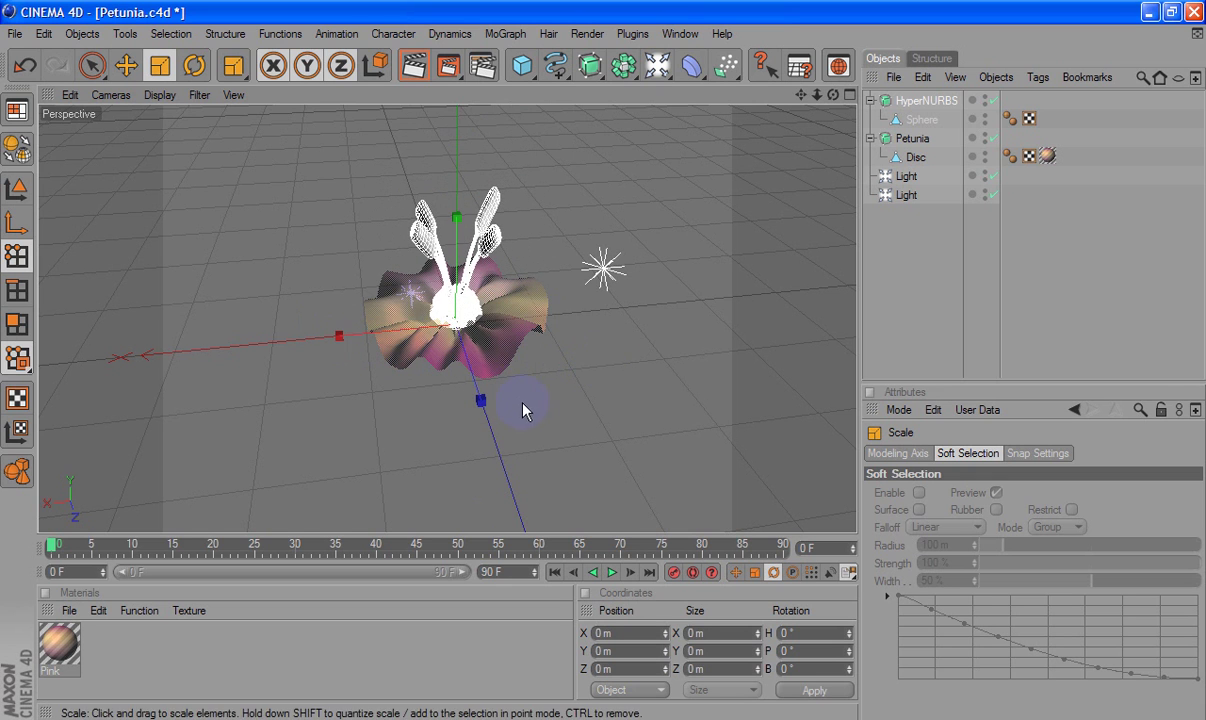
{"action": "left_click_drag", "start_coordinate": [481, 401], "coordinate": [603, 361]}
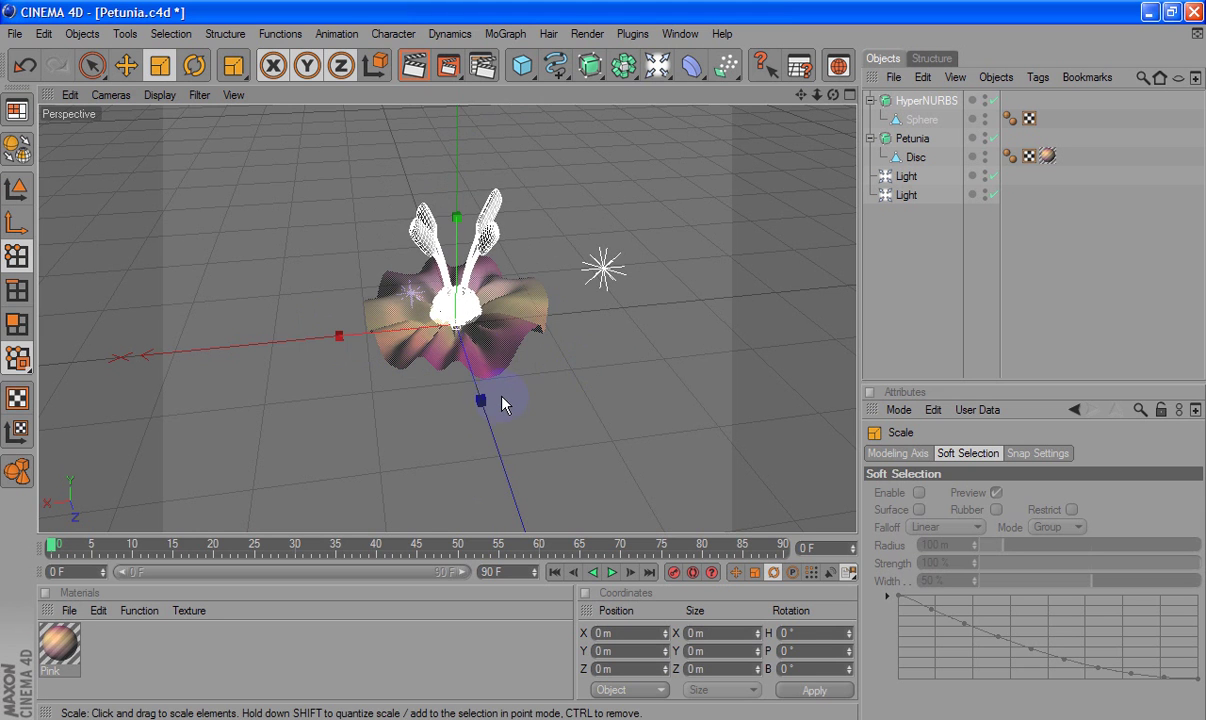
{"action": "scroll", "coordinate": [603, 361], "scroll_direction": "up", "scroll_amount": 3}
{"action": "scroll", "coordinate": [590, 361], "scroll_direction": "up", "scroll_amount": 3}
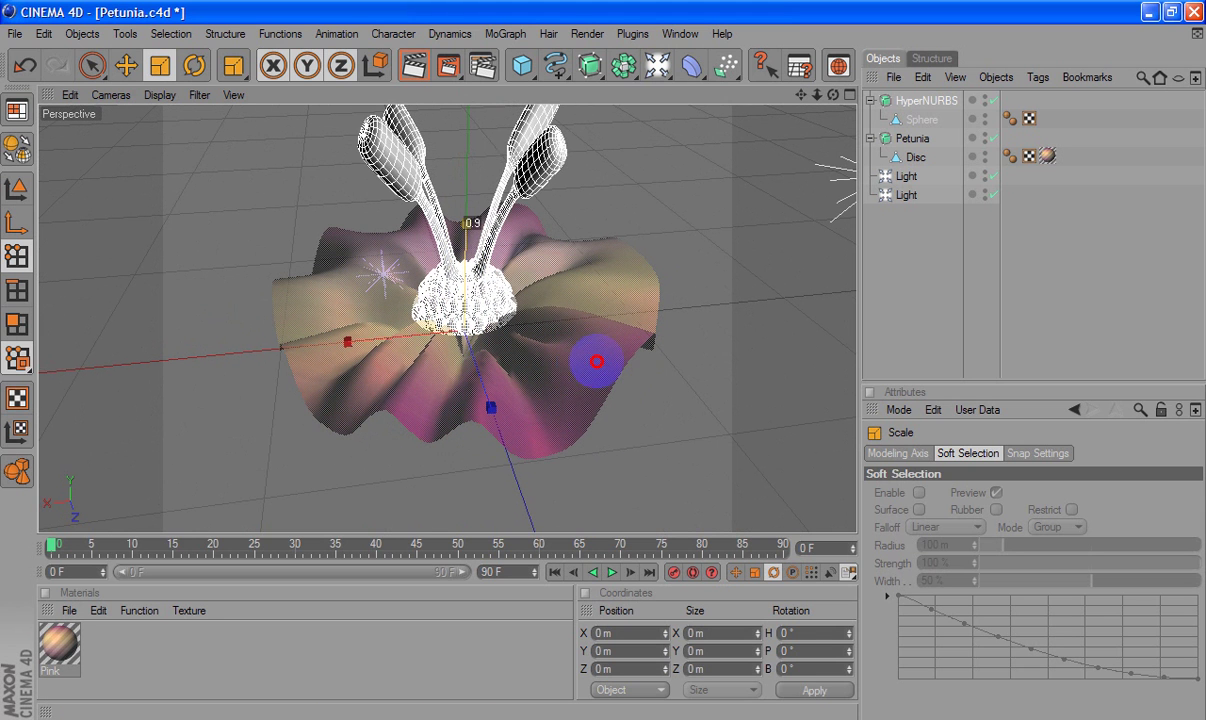
{"action": "left_click_drag", "start_coordinate": [490, 407], "coordinate": [586, 361]}
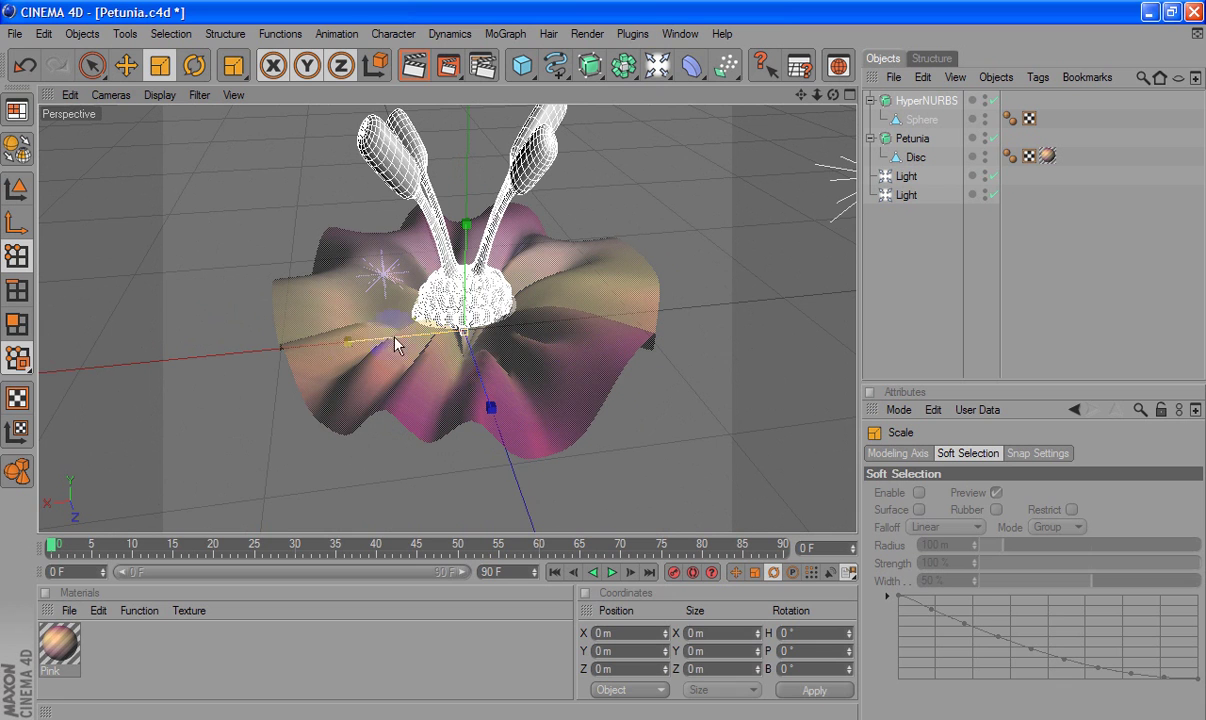
{"action": "left_click_drag", "start_coordinate": [347, 342], "coordinate": [605, 352]}
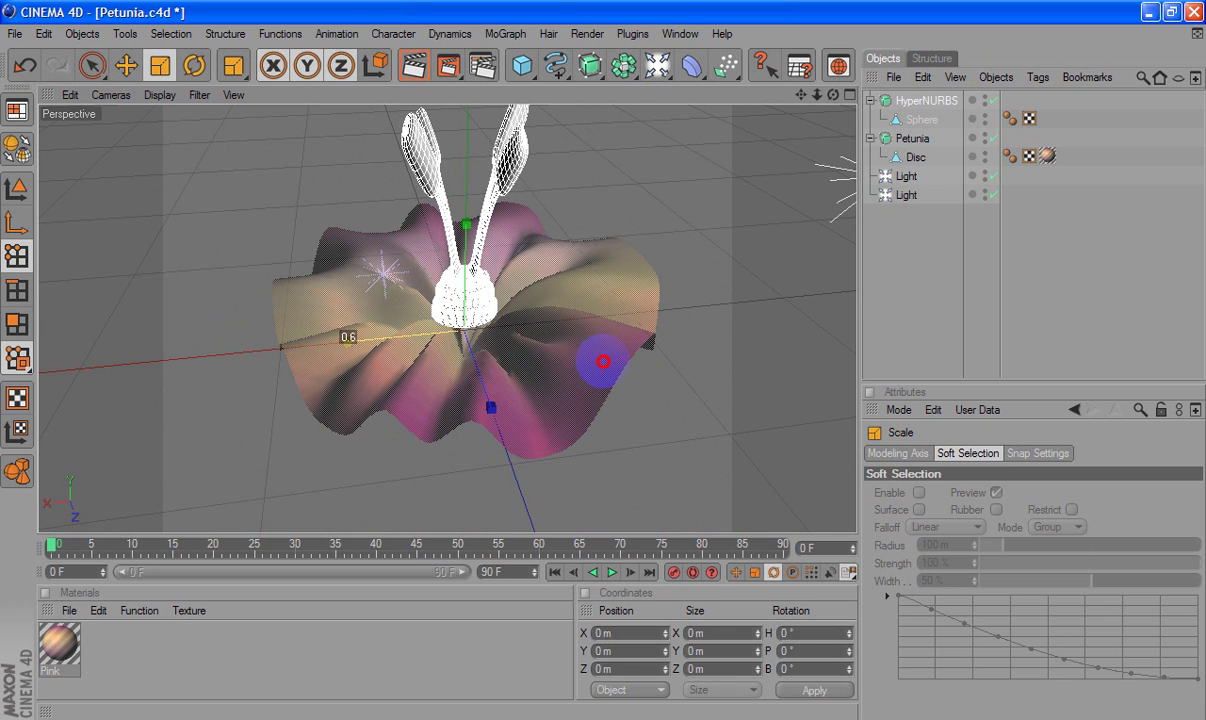
Raise the flower head among the petals and apply the Pink material to HyperNURBS
{"action": "left_click", "coordinate": [126, 65]}
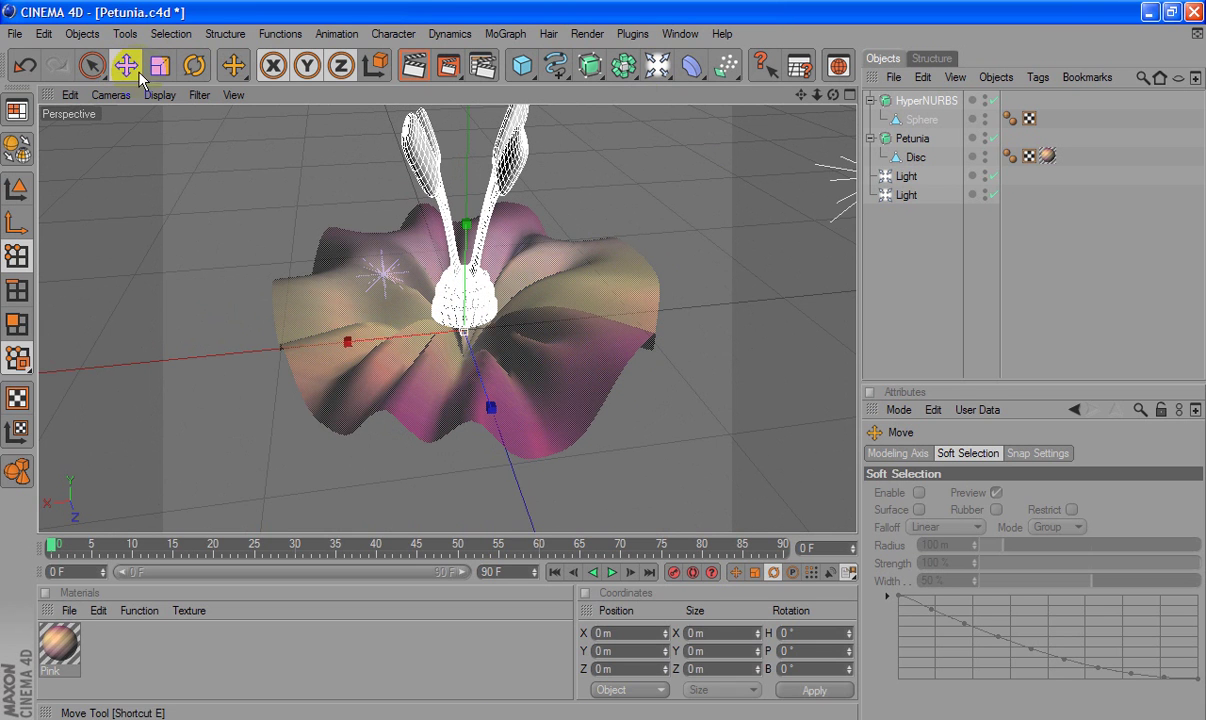
{"action": "left_click_drag", "start_coordinate": [464, 245], "coordinate": [605, 358]}
{"action": "left_click_drag", "start_coordinate": [42, 668], "coordinate": [300, 440]}
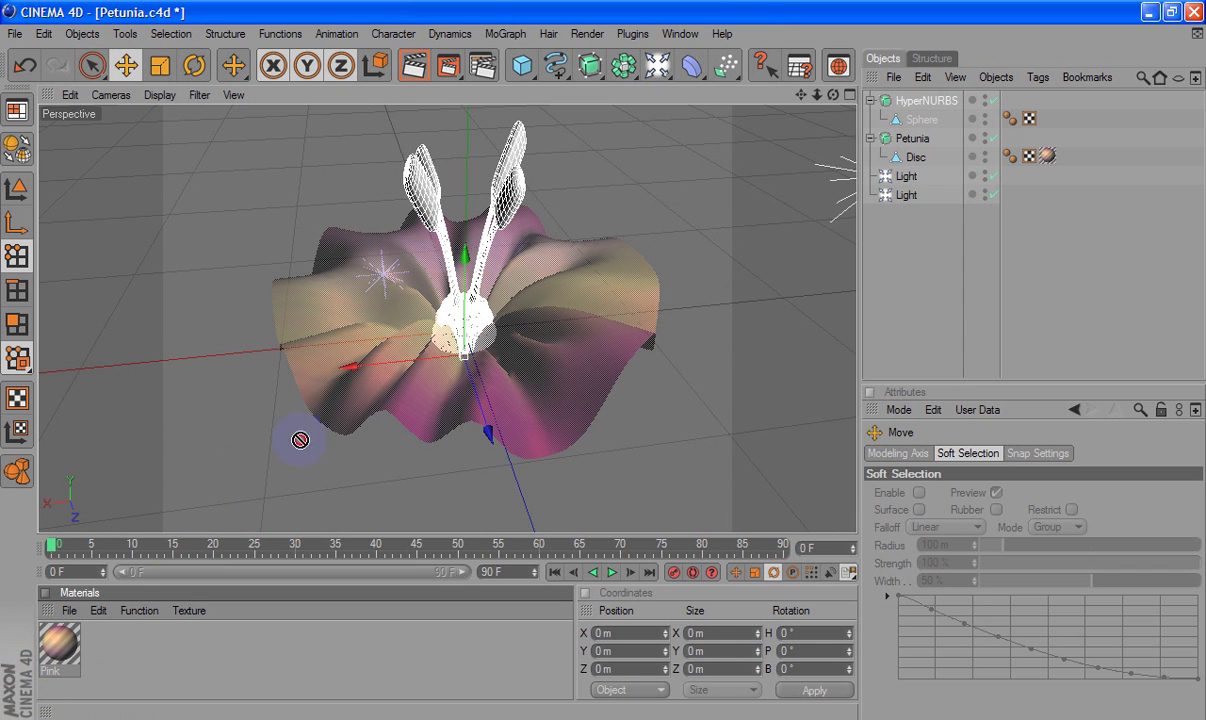
{"action": "left_click_drag", "start_coordinate": [912, 178], "coordinate": [928, 101]}
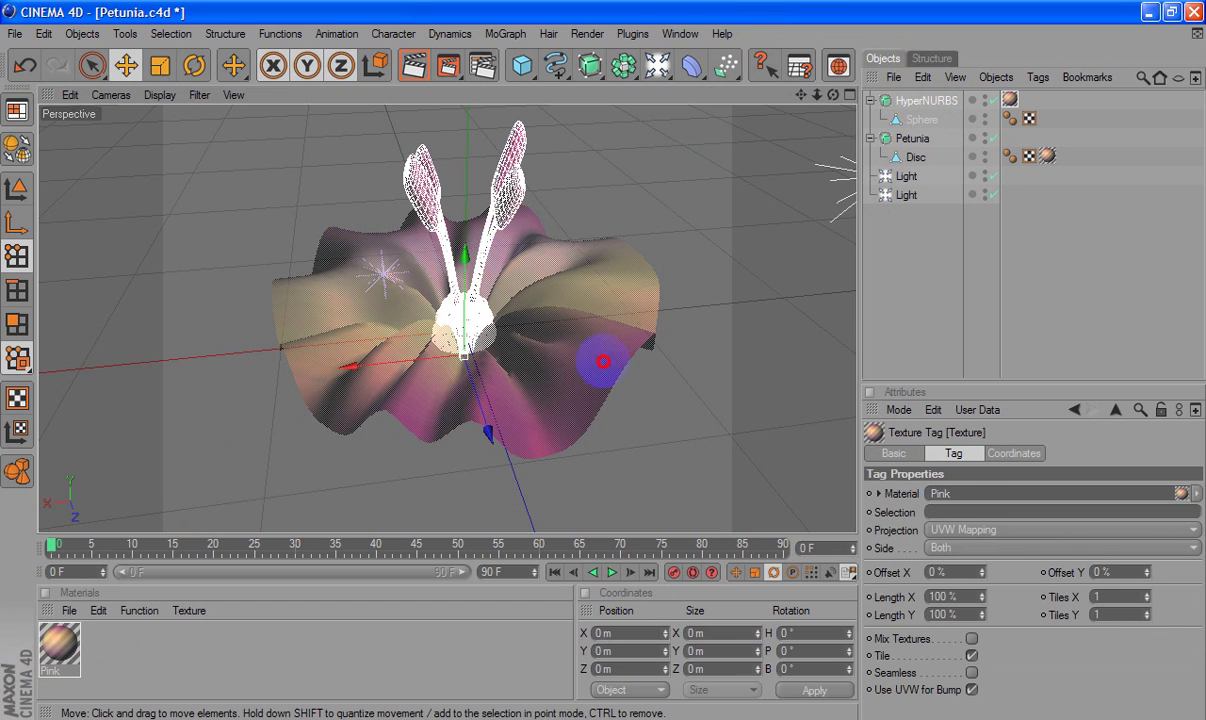
Render the petunia, orbit to a new angle, and render again
{"action": "left_click", "coordinate": [413, 65]}
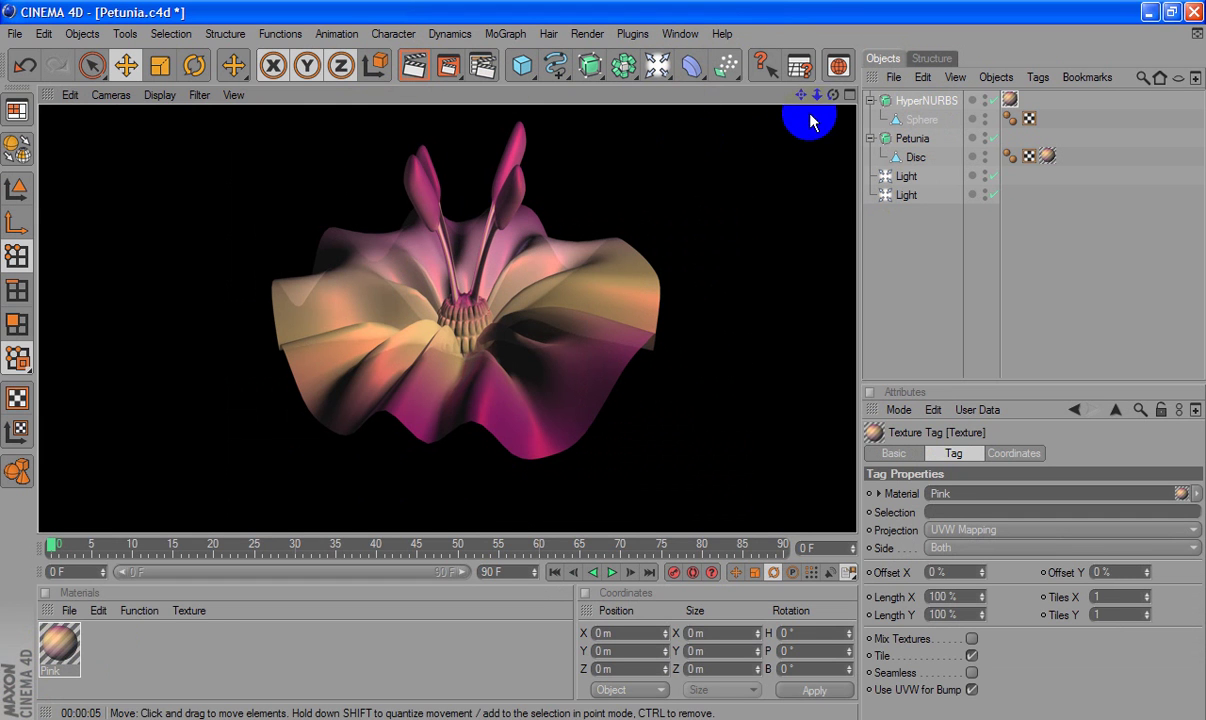
{"action": "left_click", "coordinate": [600, 362]}
{"action": "left_click_drag", "start_coordinate": [600, 362], "coordinate": [537, 113], "text": "alt"}
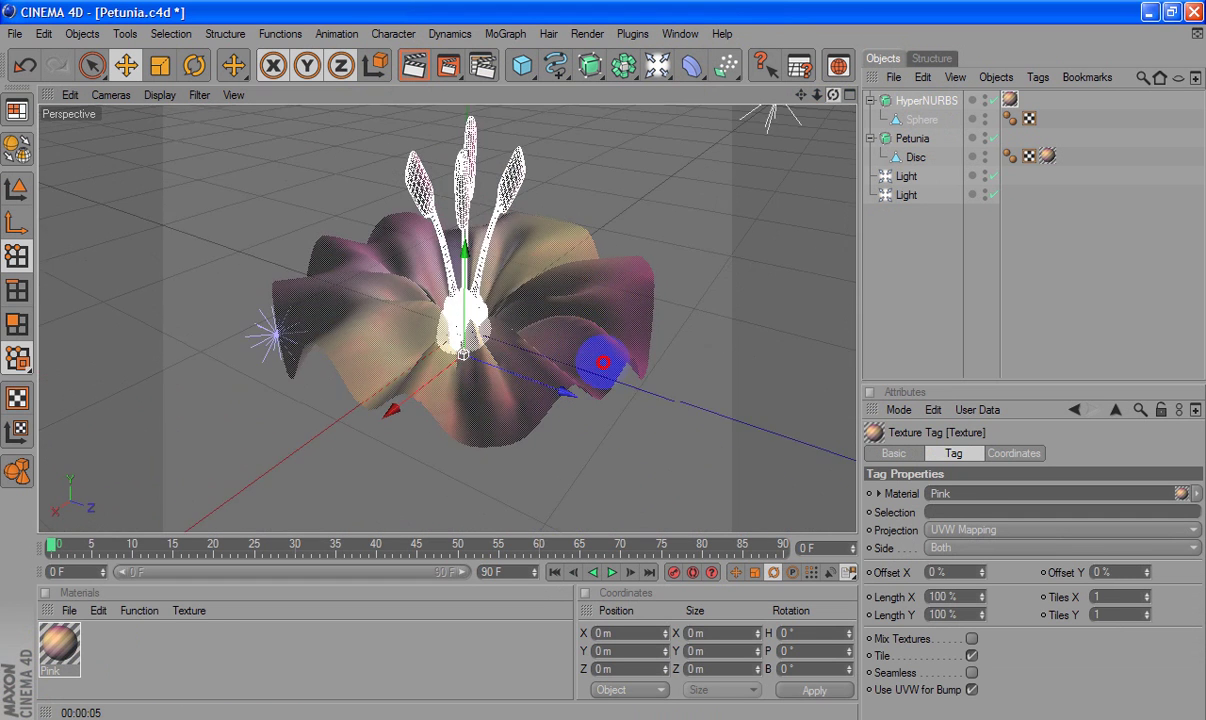
{"action": "left_click", "coordinate": [440, 85]}
{"action": "type", "text": "Thanks for"}
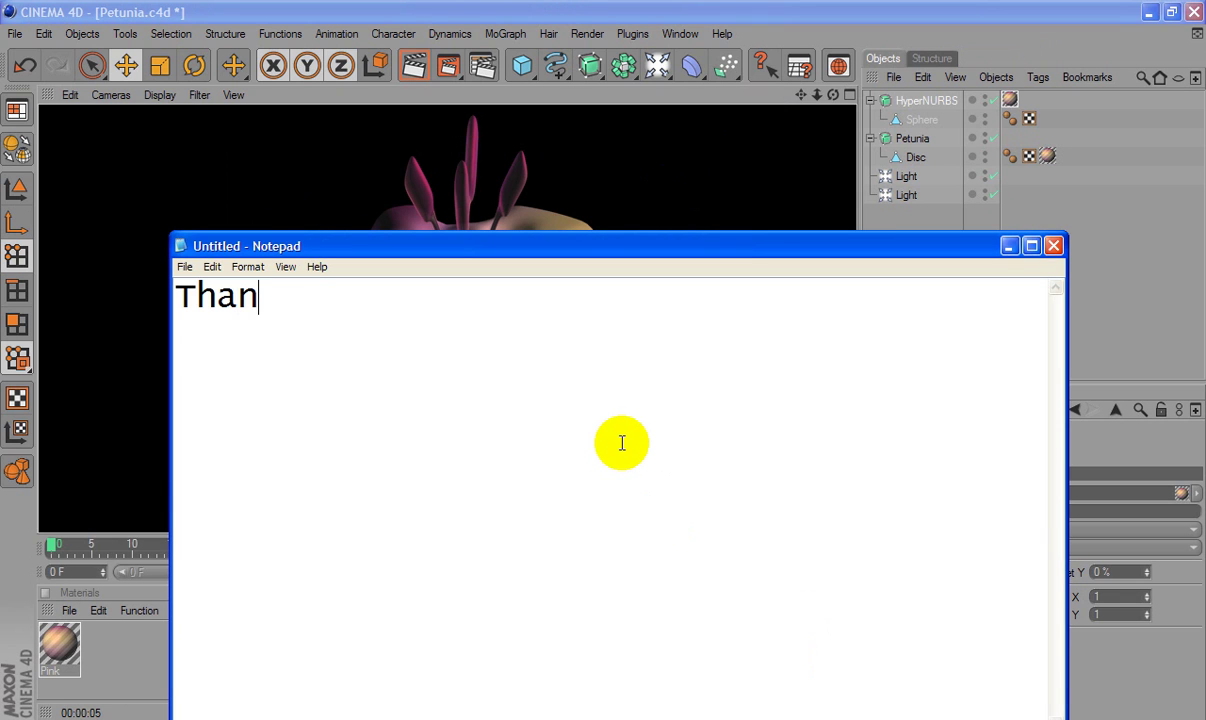
Complete "Thanks for watching", then add the author's name, "ATHS - RAK" and a row of dots
{"action": "type", "text": " watching"}
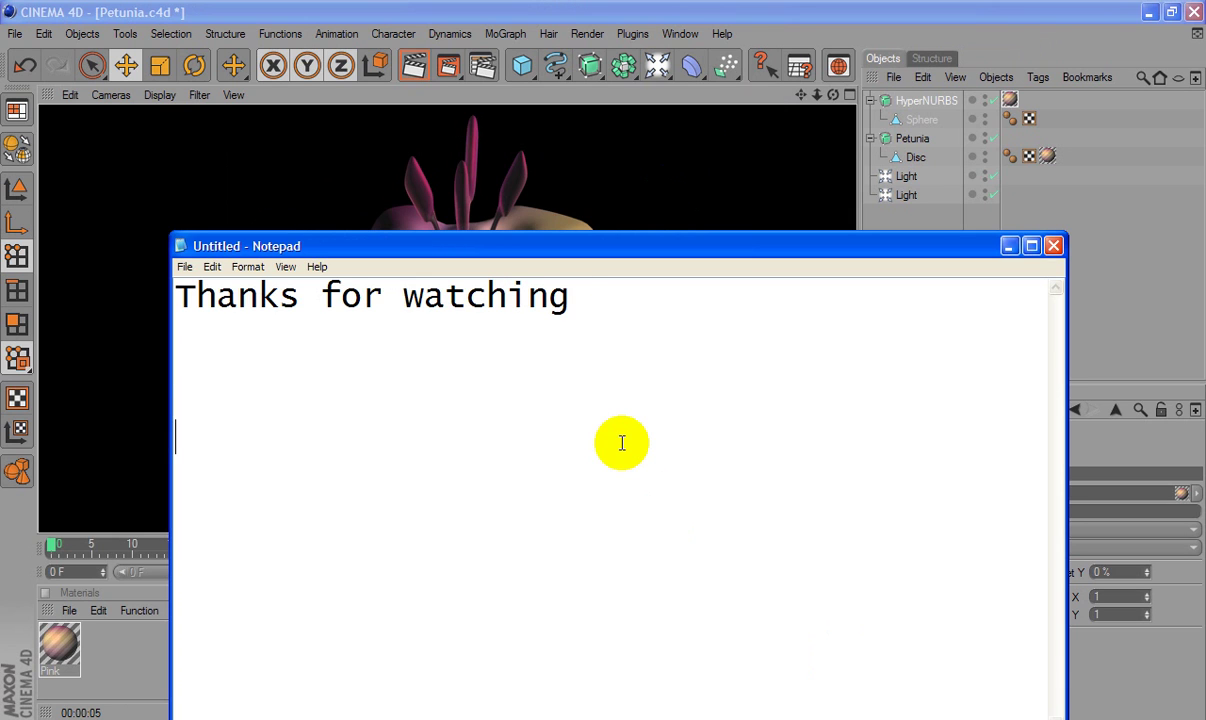
{"action": "type", "text": "Essa Swe"}
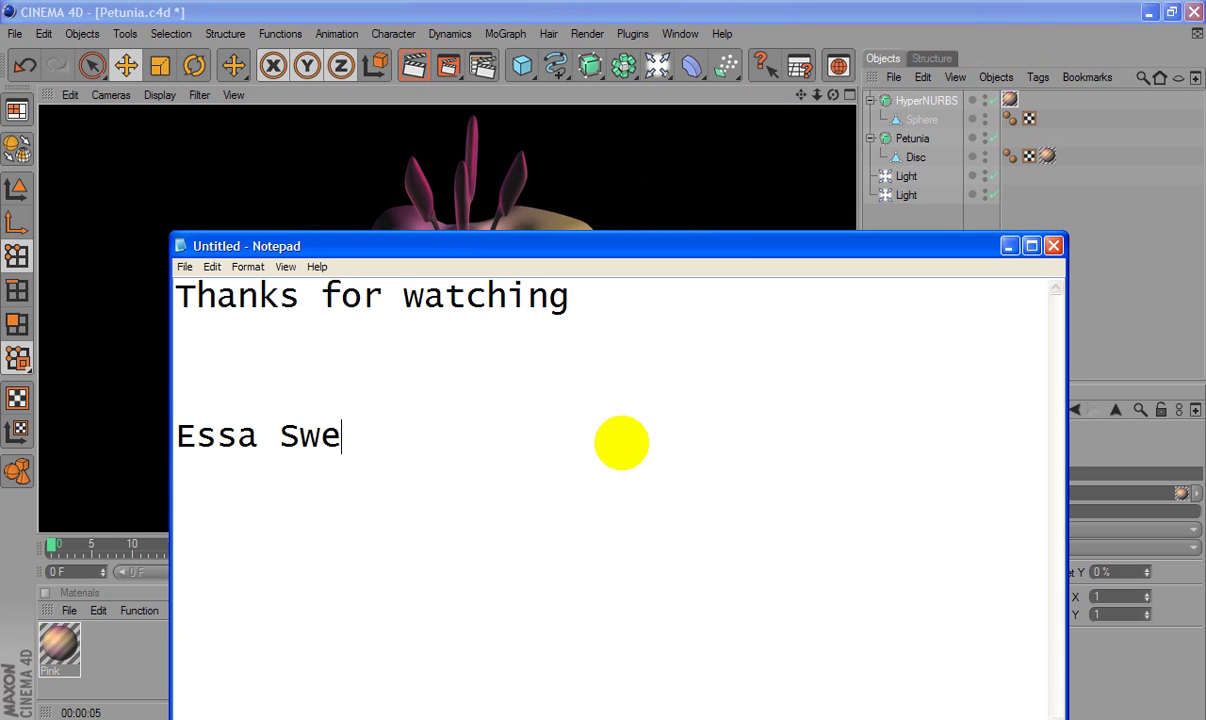
{"action": "type", "text": "idan  "}
{"action": "type", "text": "A"}
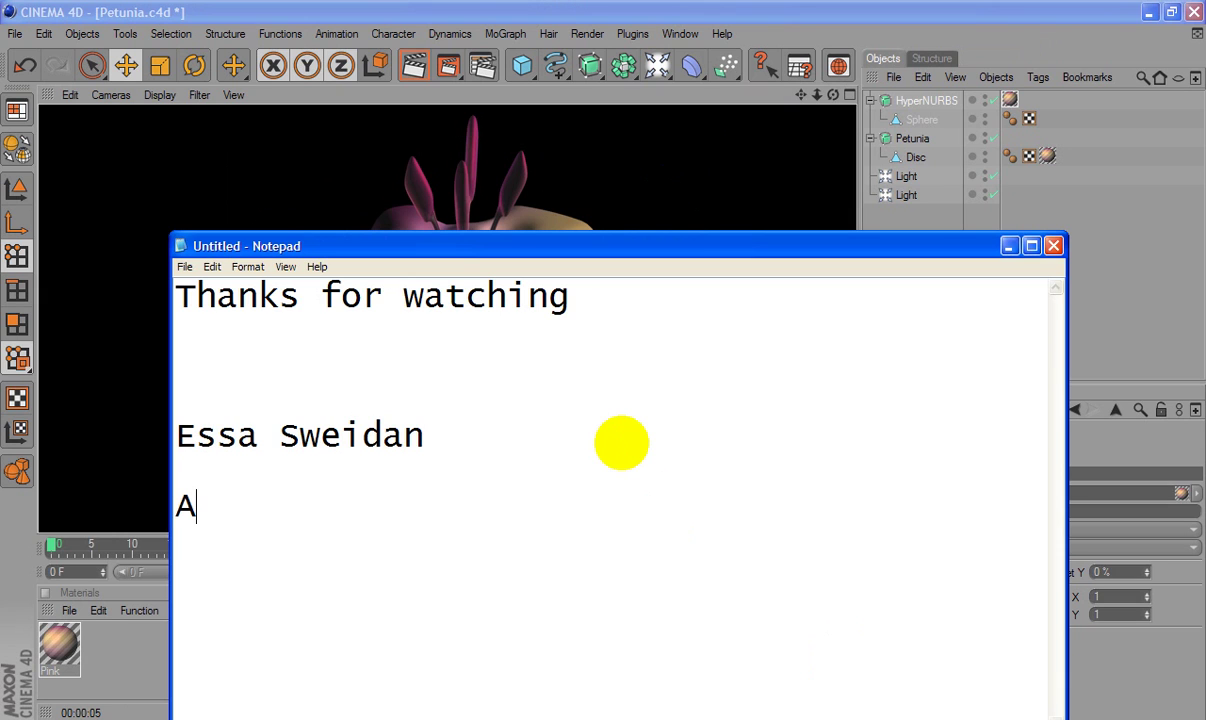
{"action": "type", "text": "THS - "}
{"action": "type", "text": "RAK"}
{"action": "key", "text": "Return"}
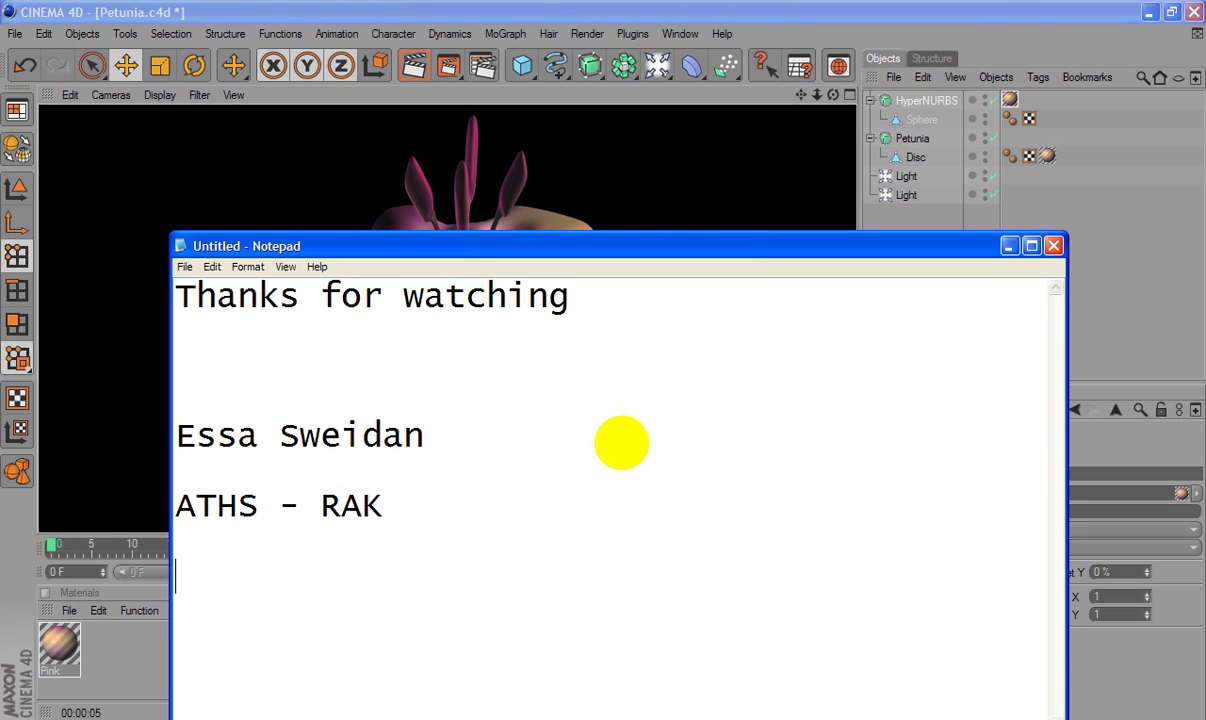
{"action": "type", "text": "..........."}
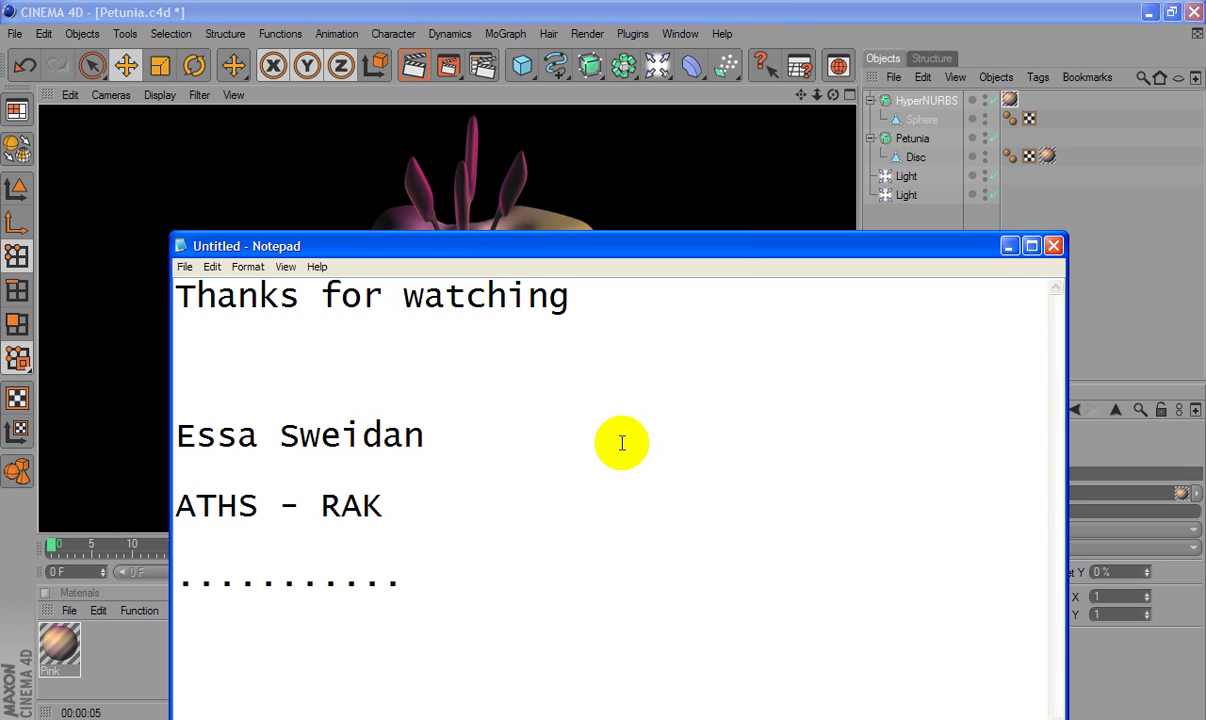